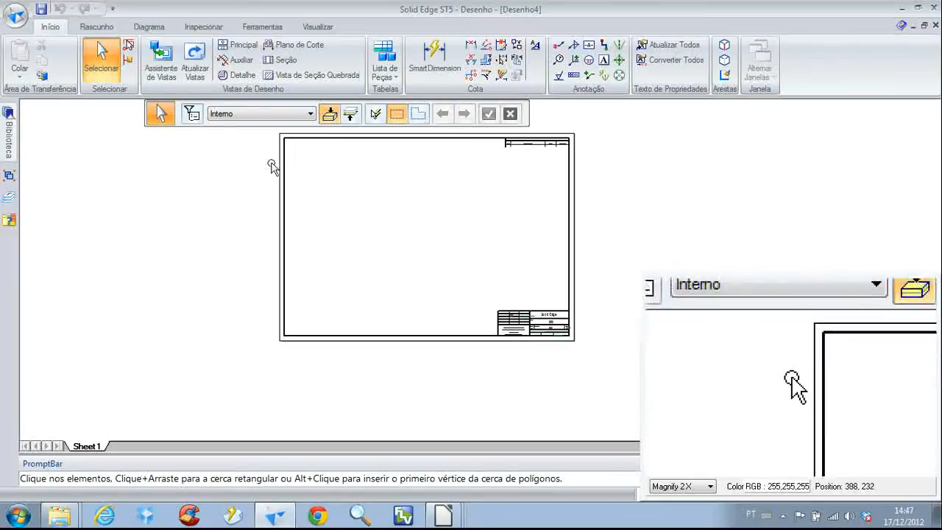
Examine Sheet 1's default border, revision table and title block fields
{"action": "scroll", "coordinate": [544, 337], "scroll_direction": "up", "scroll_amount": 5}
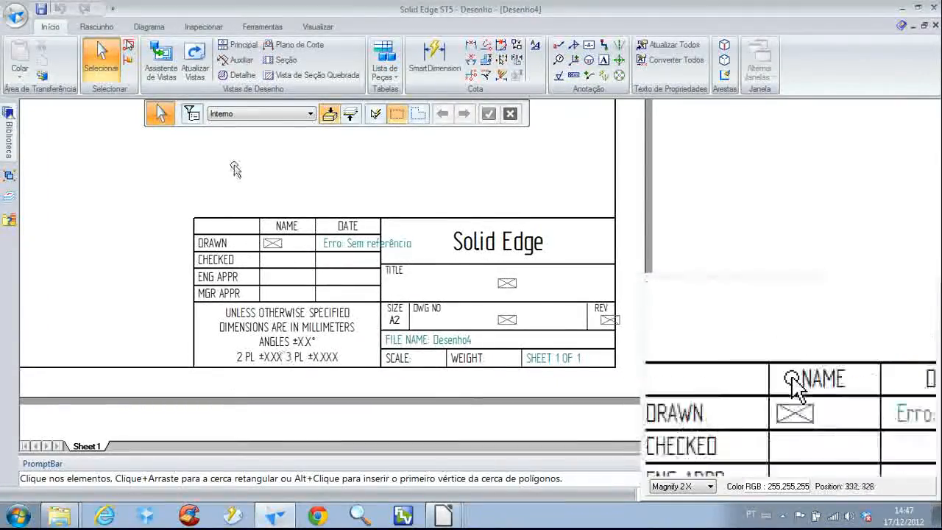
{"action": "scroll", "coordinate": [231, 310], "scroll_direction": "down", "scroll_amount": 3}
{"action": "scroll", "coordinate": [299, 248], "scroll_direction": "down", "scroll_amount": 3}
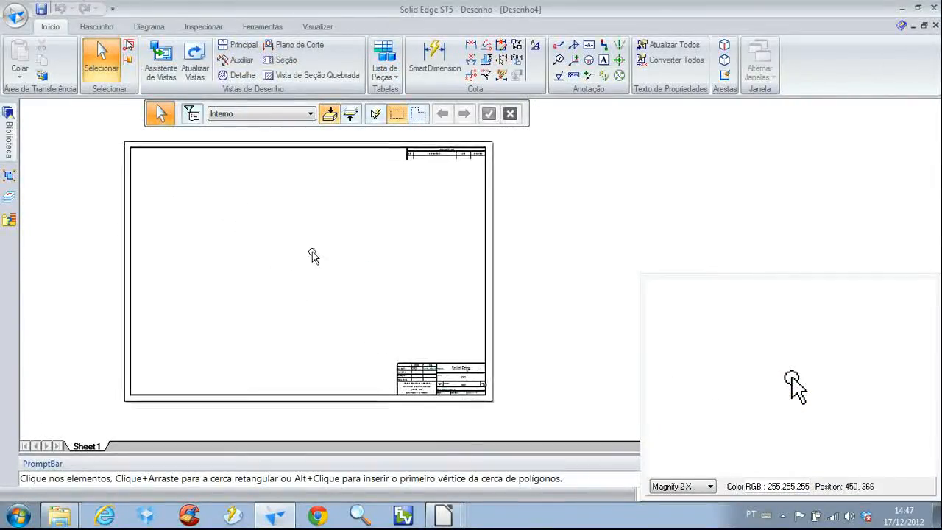
{"action": "middle_click_drag", "start_coordinate": [313, 255], "coordinate": [343, 264]}
{"action": "scroll", "coordinate": [500, 412], "scroll_direction": "up", "scroll_amount": 5}
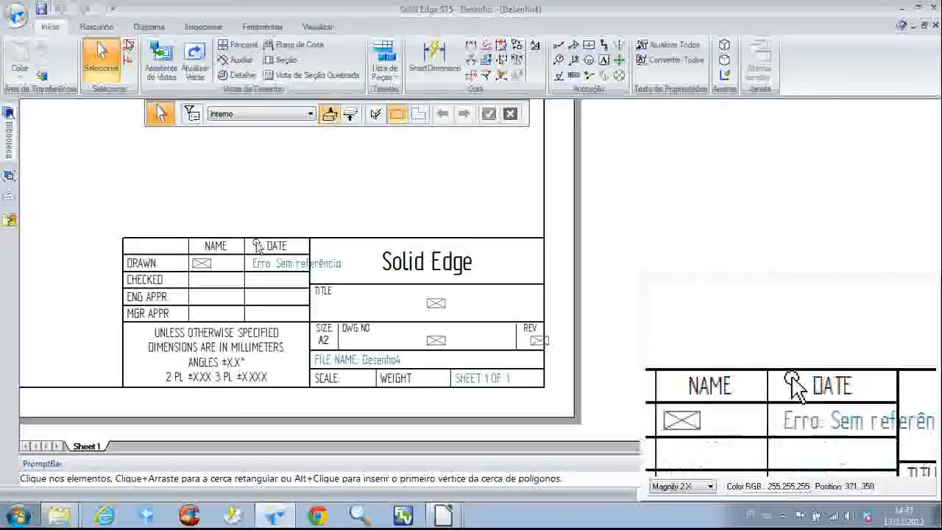
{"action": "scroll", "coordinate": [257, 245], "scroll_direction": "down", "scroll_amount": 1}
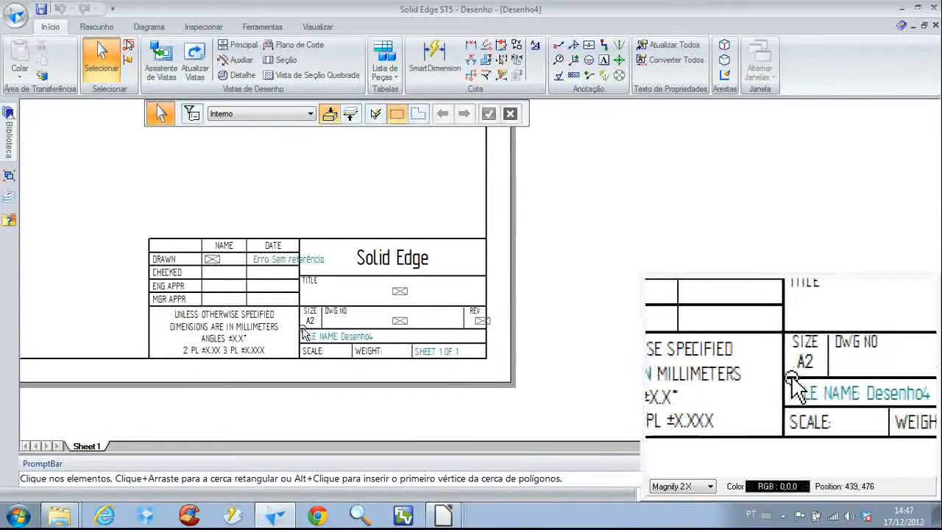
{"action": "scroll", "coordinate": [257, 246], "scroll_direction": "down", "scroll_amount": 3}
{"action": "middle_click_drag", "start_coordinate": [223, 209], "coordinate": [487, 351]}
{"action": "scroll", "coordinate": [367, 347], "scroll_direction": "down", "scroll_amount": 2}
{"action": "middle_click_drag", "start_coordinate": [297, 300], "coordinate": [302, 323]}
Display the background sheets and examine the A4-Sheet's revision history table and title block text
{"action": "left_click", "coordinate": [329, 29]}
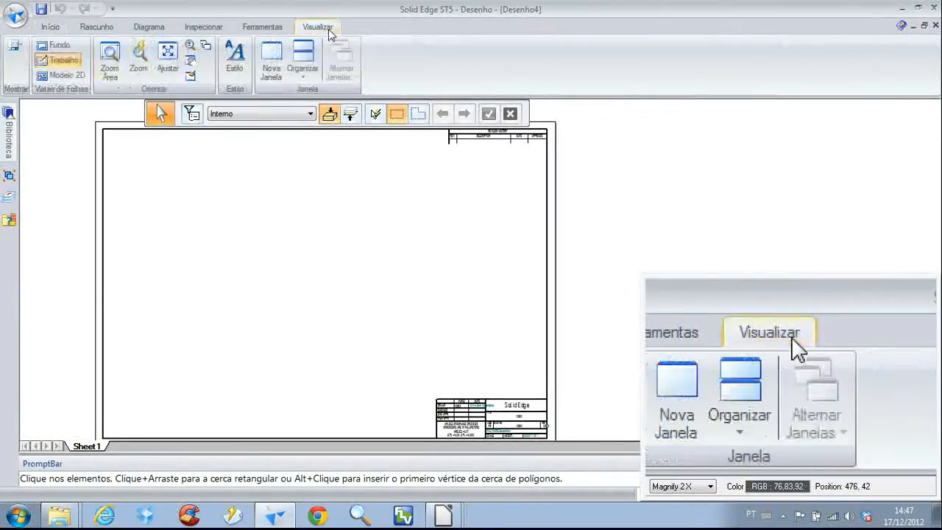
{"action": "left_click", "coordinate": [59, 46]}
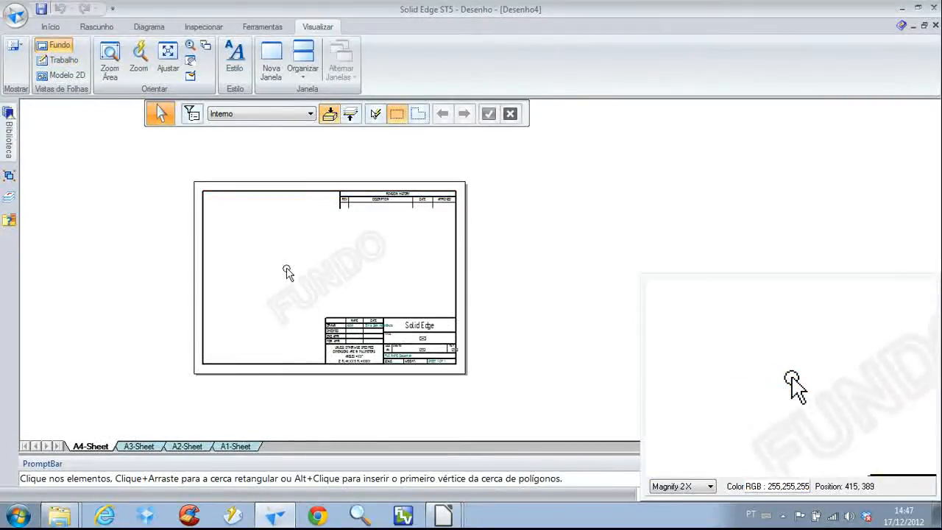
{"action": "scroll", "coordinate": [303, 200], "scroll_direction": "up", "scroll_amount": 2}
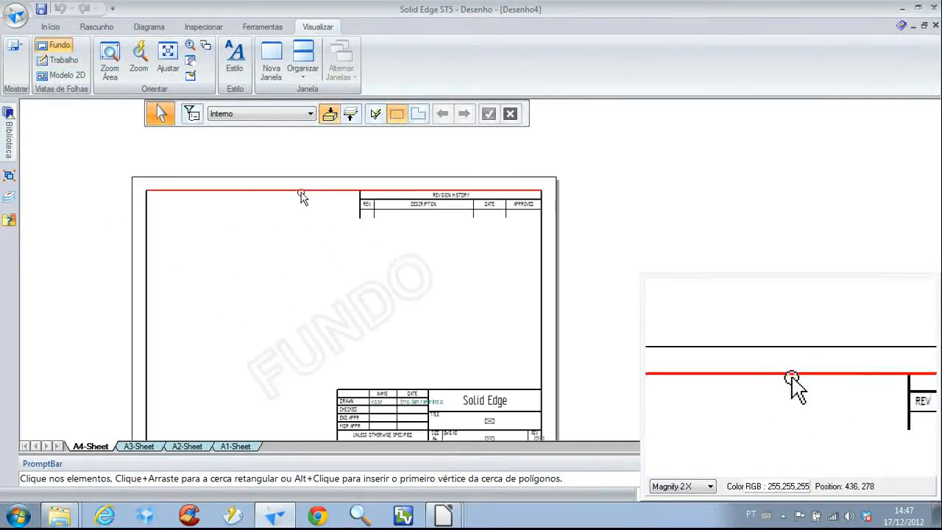
{"action": "left_click", "coordinate": [376, 219]}
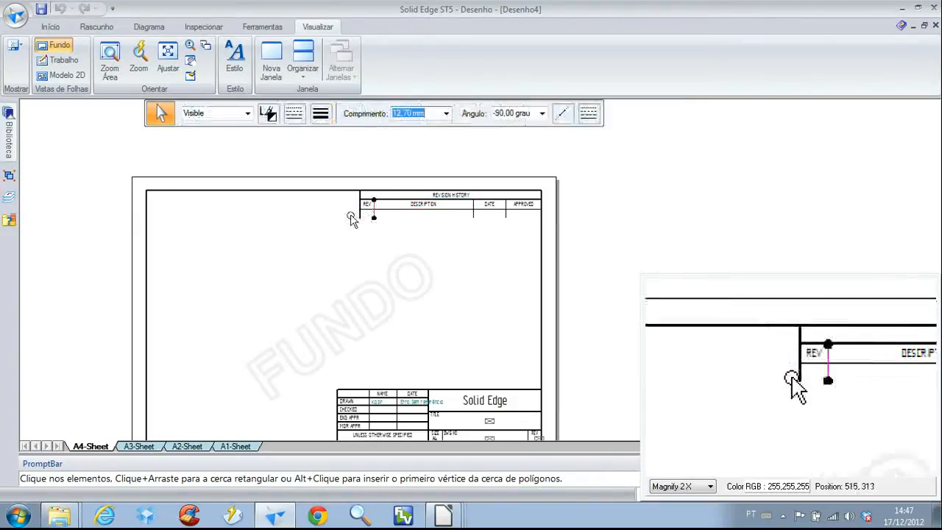
{"action": "scroll", "coordinate": [427, 385], "scroll_direction": "up", "scroll_amount": 3}
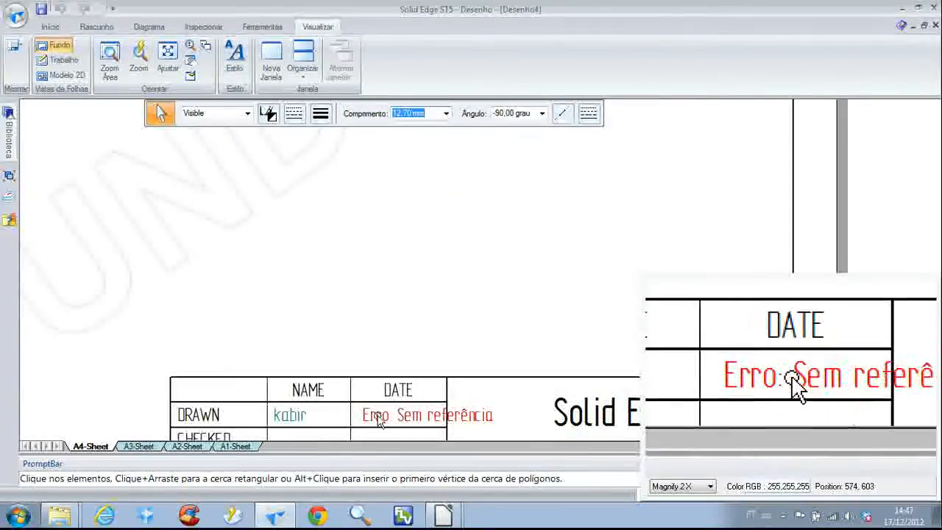
{"action": "left_click", "coordinate": [292, 416]}
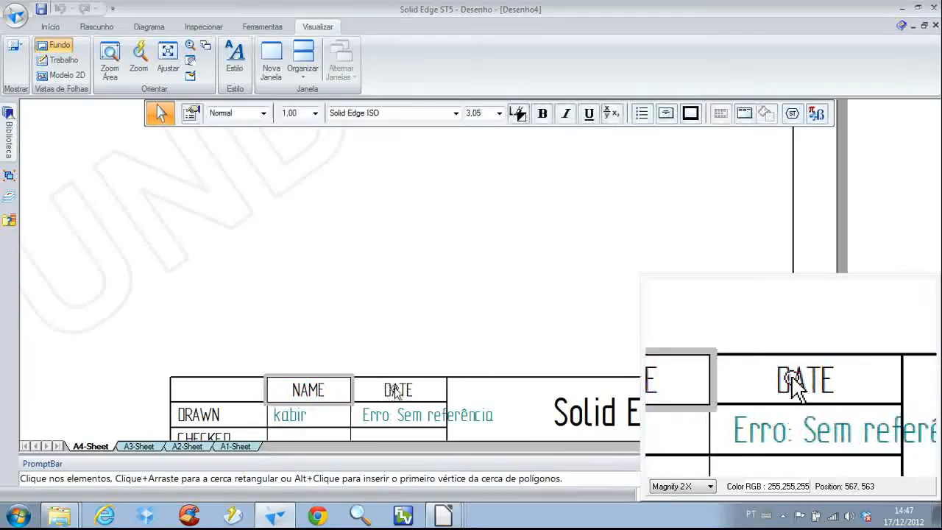
{"action": "left_click", "coordinate": [366, 322]}
{"action": "scroll", "coordinate": [363, 328], "scroll_direction": "down", "scroll_amount": 5}
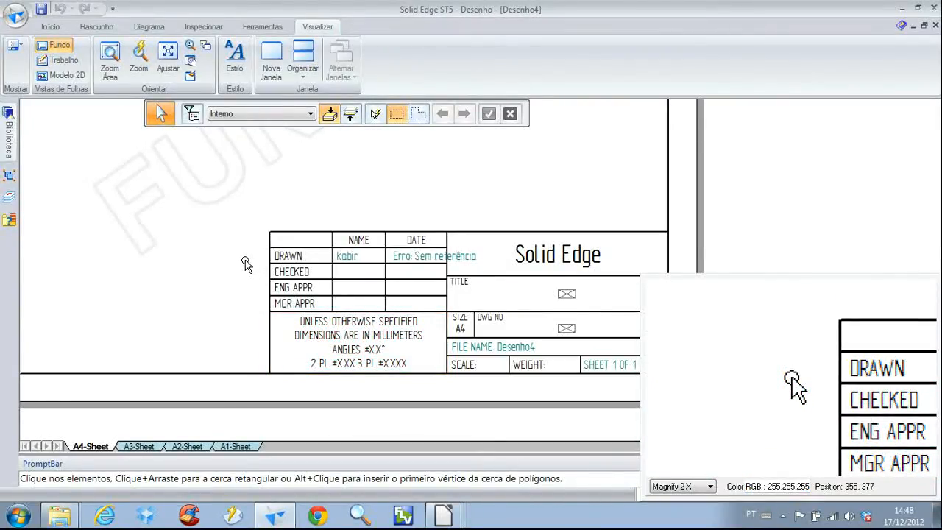
{"action": "scroll", "coordinate": [247, 265], "scroll_direction": "down", "scroll_amount": 3}
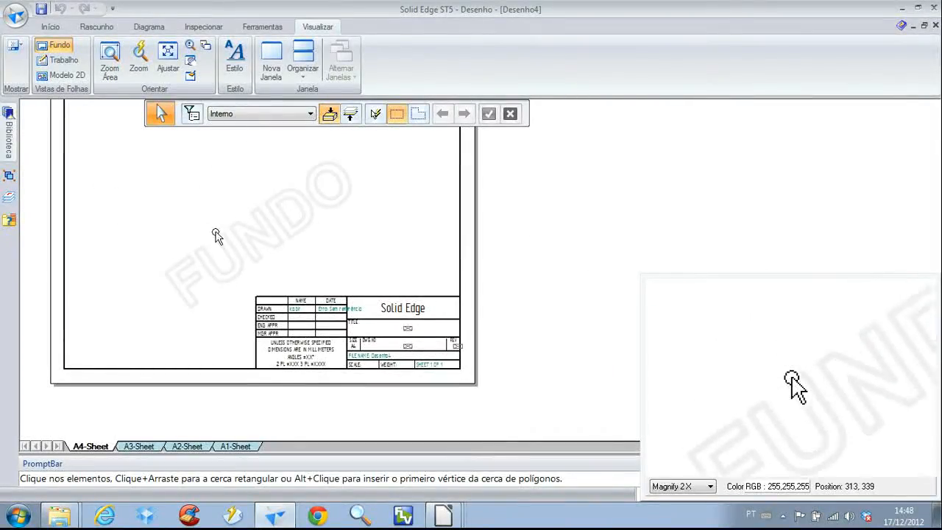
{"action": "middle_click_drag", "start_coordinate": [216, 235], "coordinate": [239, 256]}
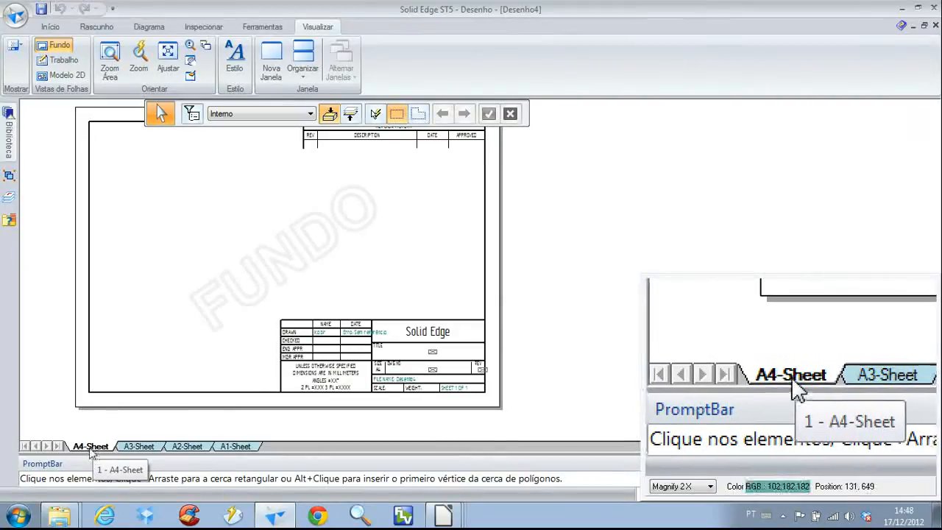
Look through the A3, A2 and A1 background sheets and return to A4-Sheet
{"action": "left_click", "coordinate": [137, 448]}
{"action": "left_click", "coordinate": [188, 448]}
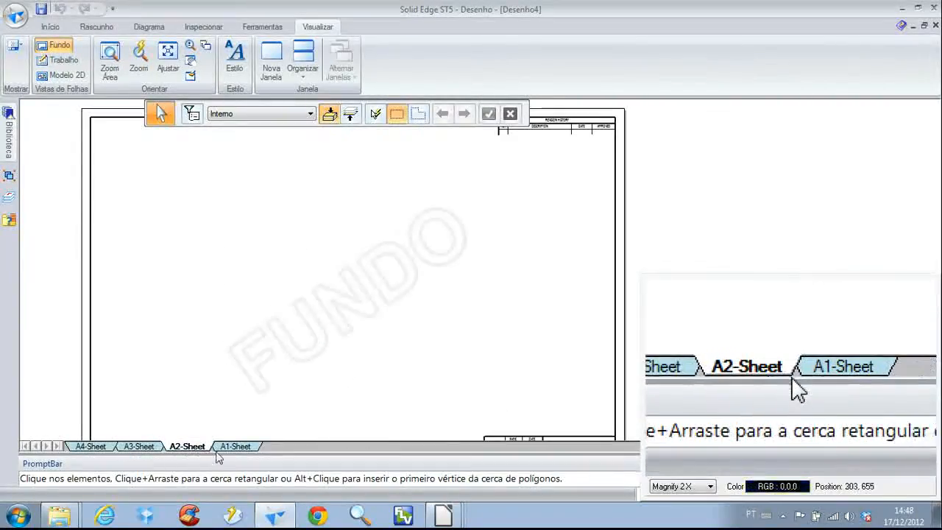
{"action": "left_click", "coordinate": [234, 446]}
{"action": "left_click", "coordinate": [188, 447]}
{"action": "left_click", "coordinate": [139, 446]}
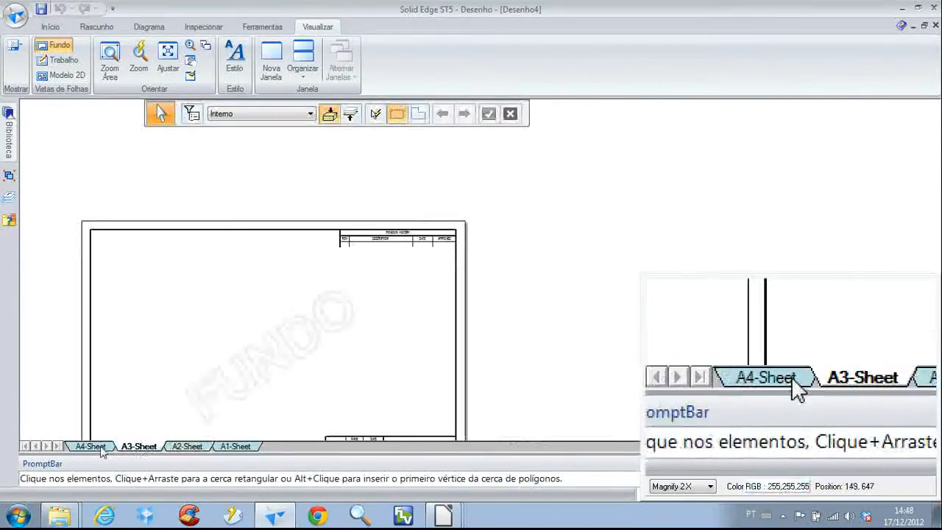
{"action": "left_click", "coordinate": [107, 446]}
{"action": "left_click", "coordinate": [147, 447]}
{"action": "left_click", "coordinate": [187, 447]}
{"action": "left_click", "coordinate": [234, 447]}
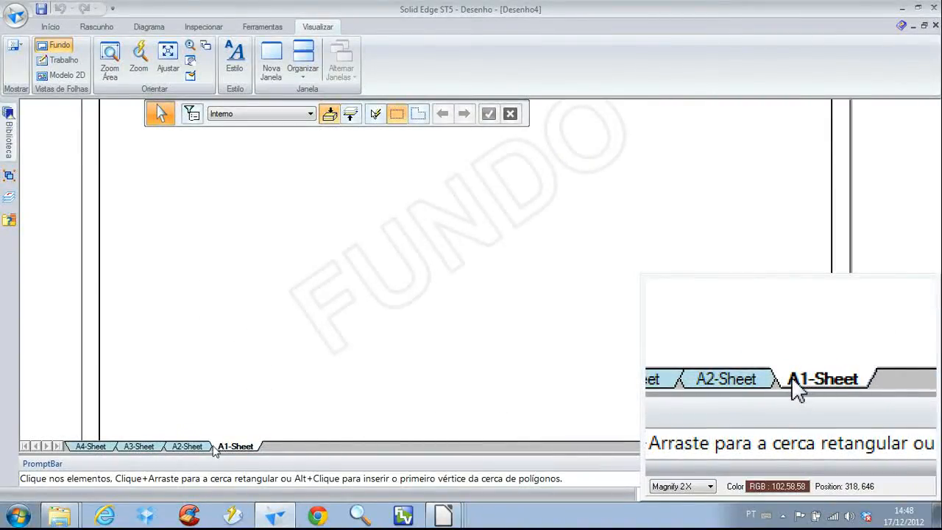
{"action": "left_click", "coordinate": [109, 447]}
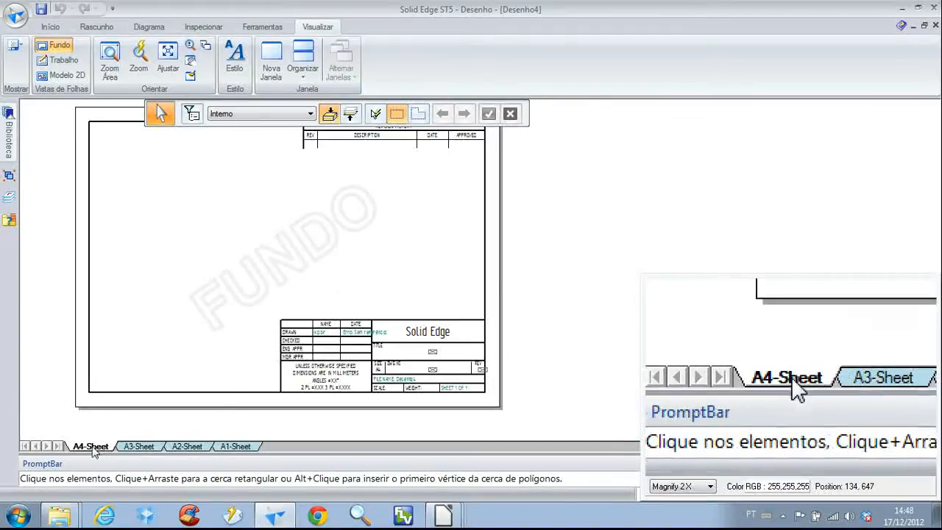
Insert a new background sheet after A4-Sheet and delete it again
{"action": "right_click", "coordinate": [94, 448]}
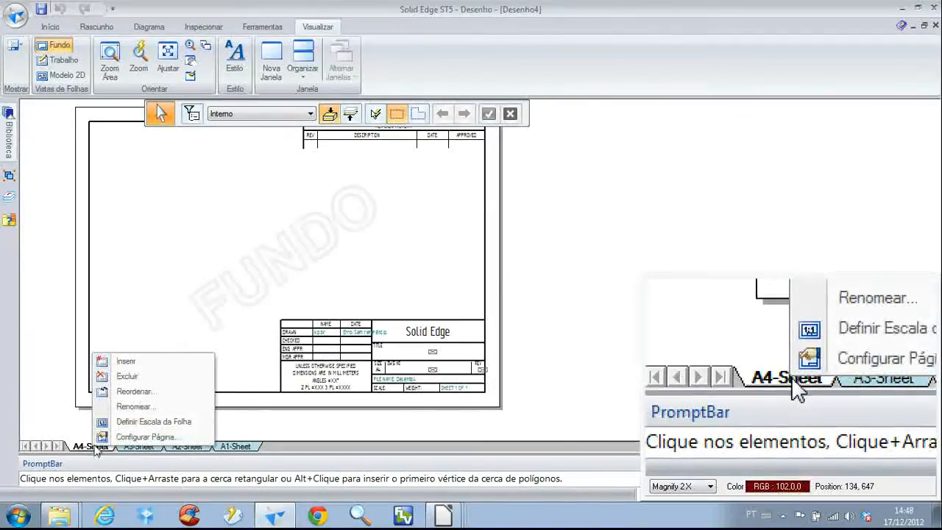
{"action": "left_click", "coordinate": [122, 365]}
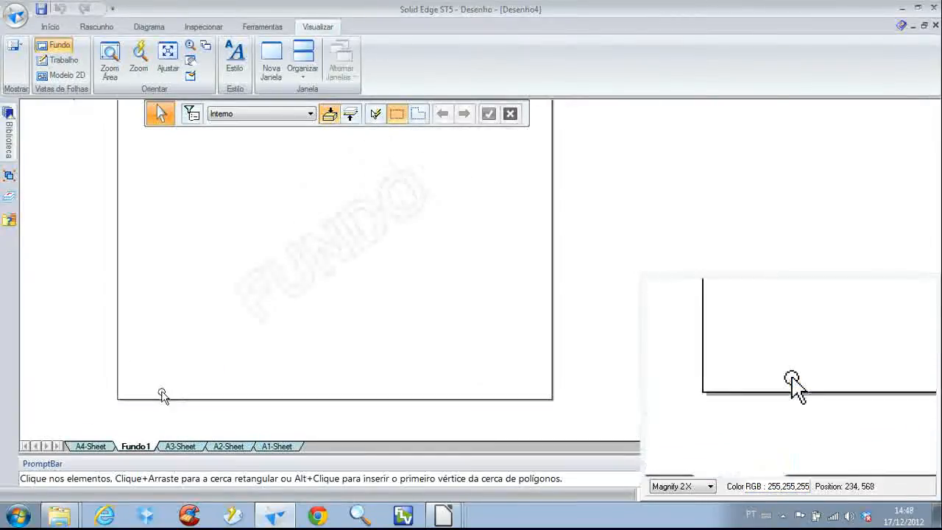
{"action": "right_click", "coordinate": [136, 447]}
{"action": "left_click", "coordinate": [175, 377]}
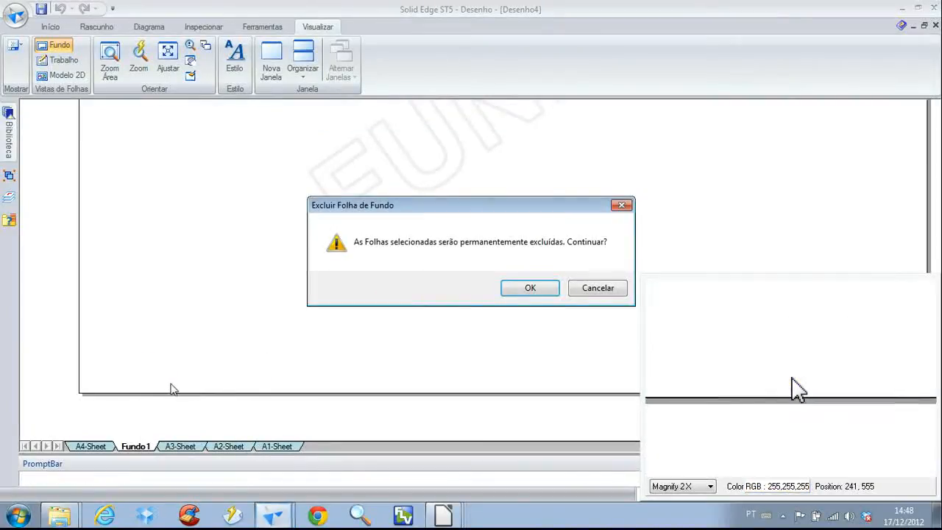
{"action": "left_click", "coordinate": [535, 286]}
Delete the entire revision history table from the A4-Sheet background
{"action": "middle_click_drag", "start_coordinate": [131, 257], "coordinate": [167, 286]}
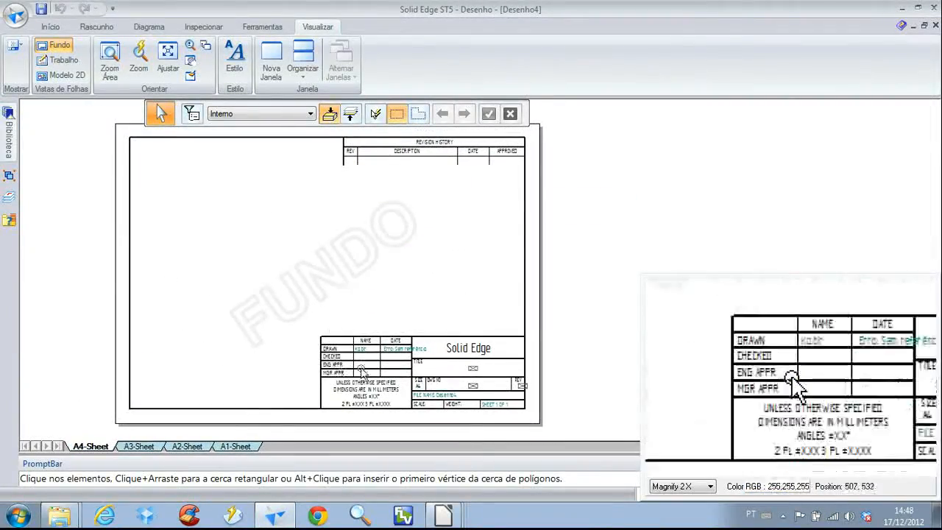
{"action": "scroll", "coordinate": [273, 280], "scroll_direction": "down", "scroll_amount": 2}
{"action": "left_click_drag", "start_coordinate": [295, 223], "coordinate": [508, 165]}
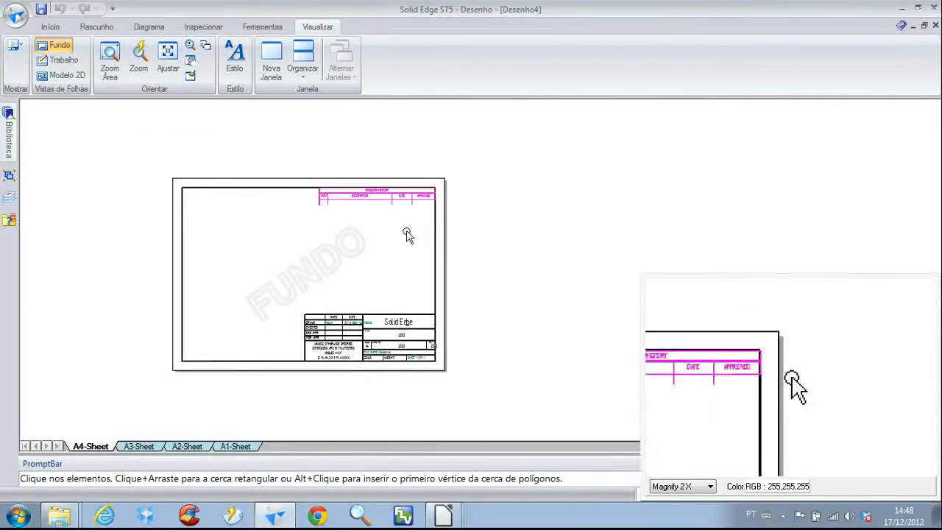
{"action": "key", "text": "Delete"}
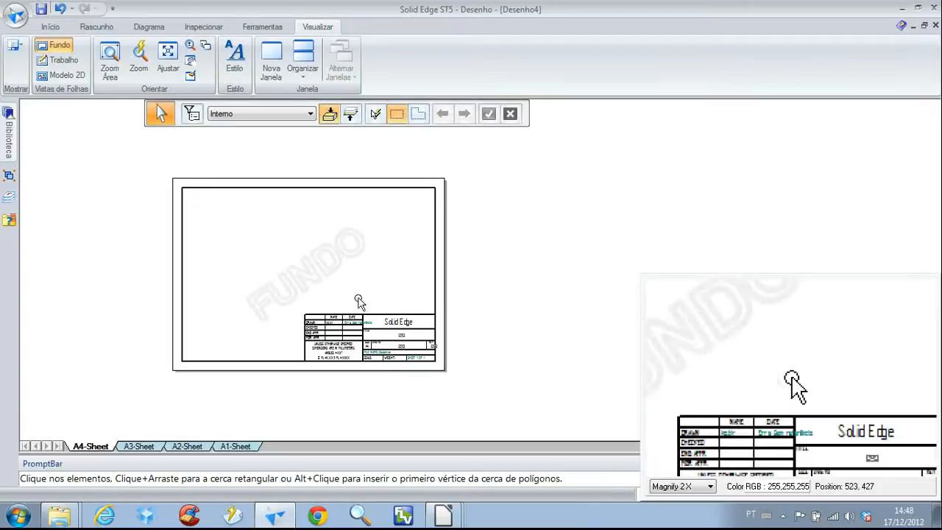
Delete the whole title block from the A4-Sheet background, keeping the outer border lines
{"action": "scroll", "coordinate": [332, 313], "scroll_direction": "up", "scroll_amount": 2}
{"action": "left_click_drag", "start_coordinate": [237, 257], "coordinate": [559, 429]}
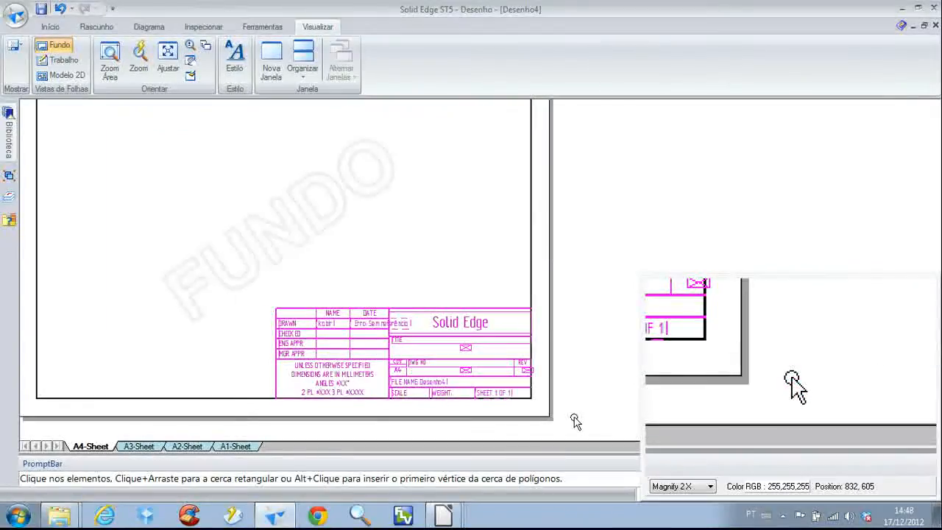
{"action": "key", "text": "Delete"}
{"action": "scroll", "coordinate": [439, 261], "scroll_direction": "down", "scroll_amount": 2}
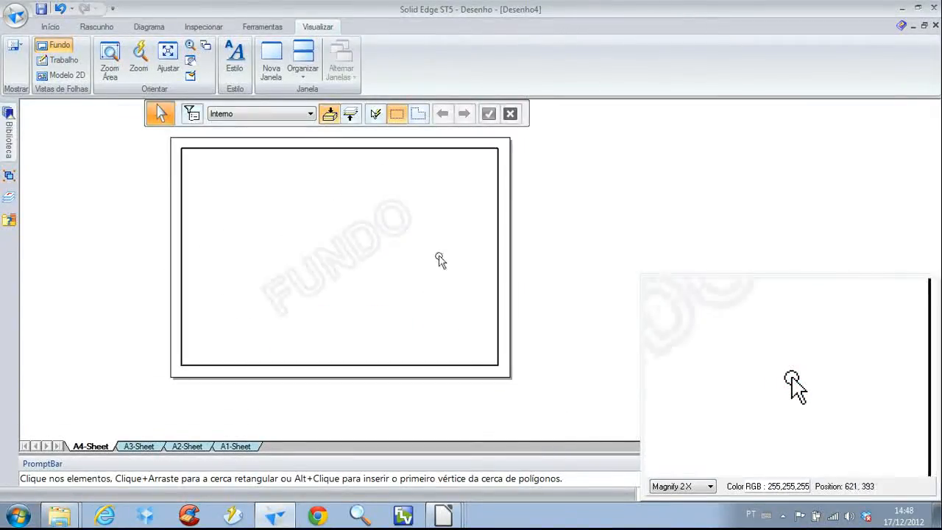
Check the four border lines individually and join their endpoints at all four corners with Connect constraints
{"action": "left_click", "coordinate": [496, 202]}
{"action": "left_click", "coordinate": [462, 149]}
{"action": "left_click", "coordinate": [183, 200]}
{"action": "left_click", "coordinate": [267, 364]}
{"action": "left_click", "coordinate": [281, 303]}
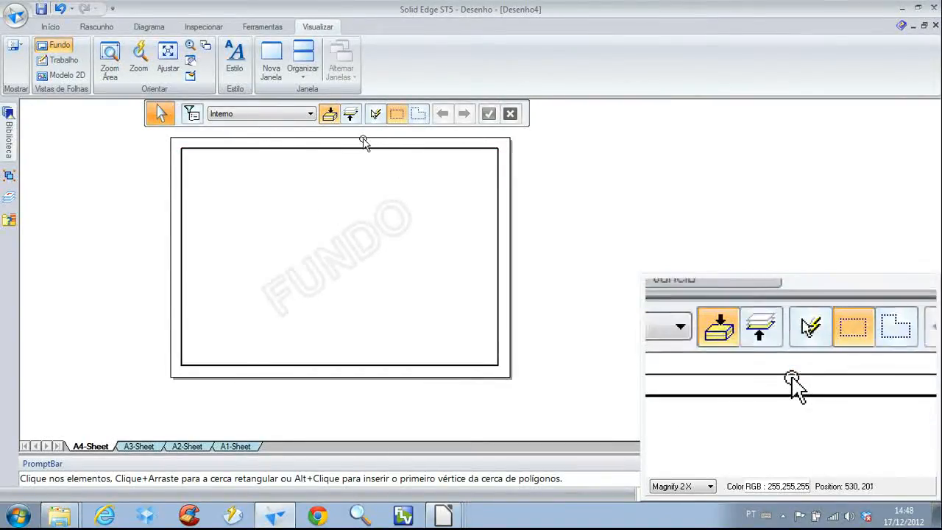
{"action": "left_click", "coordinate": [101, 30]}
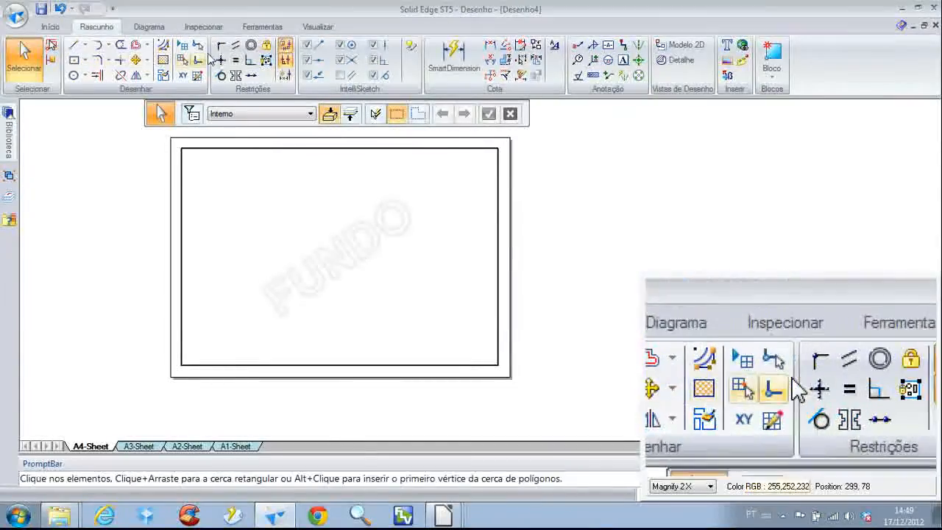
{"action": "left_click", "coordinate": [220, 50]}
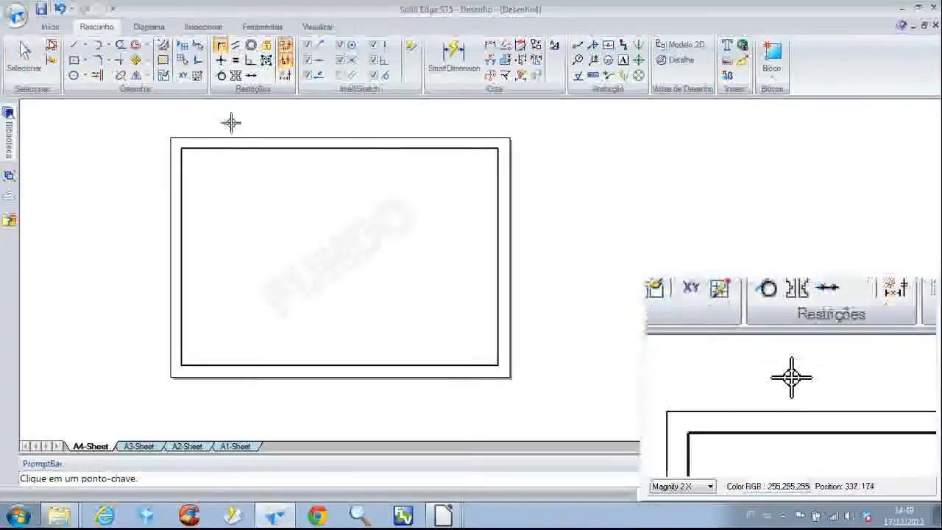
{"action": "left_click", "coordinate": [182, 149]}
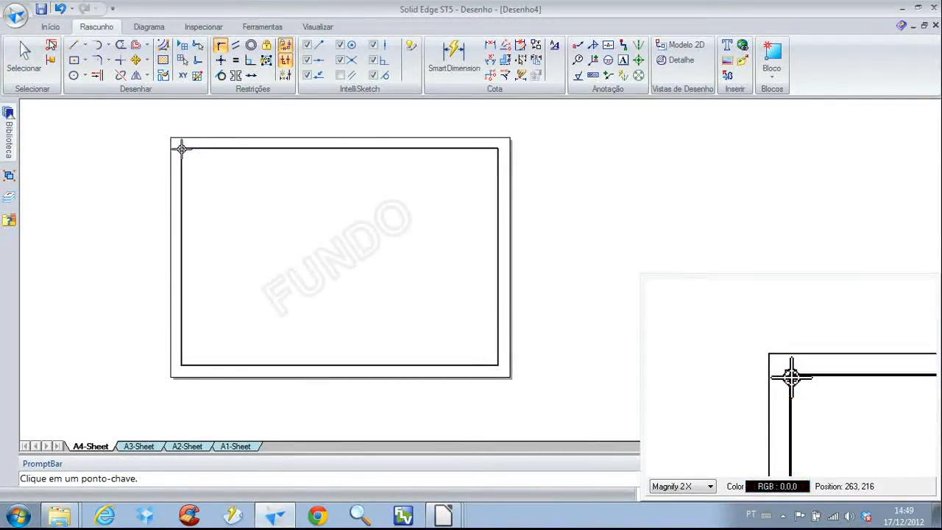
{"action": "left_click", "coordinate": [499, 150]}
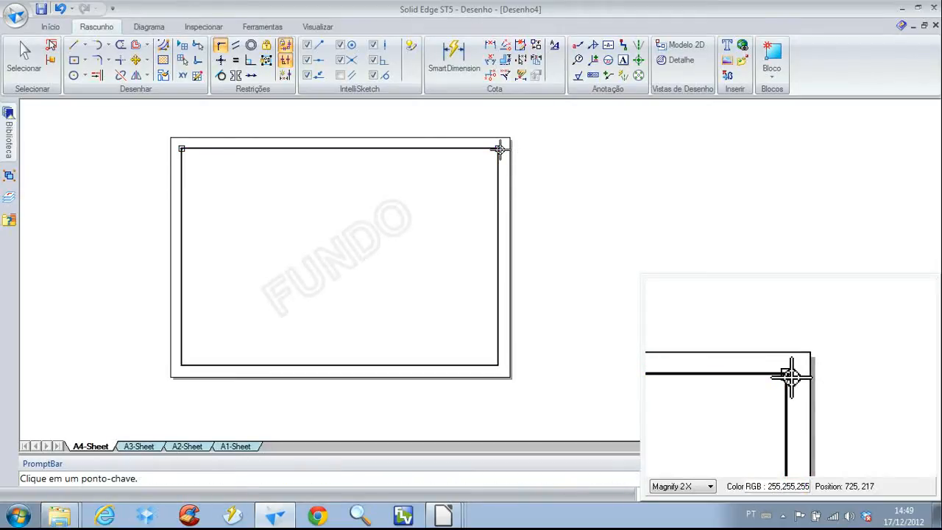
{"action": "left_click", "coordinate": [497, 363]}
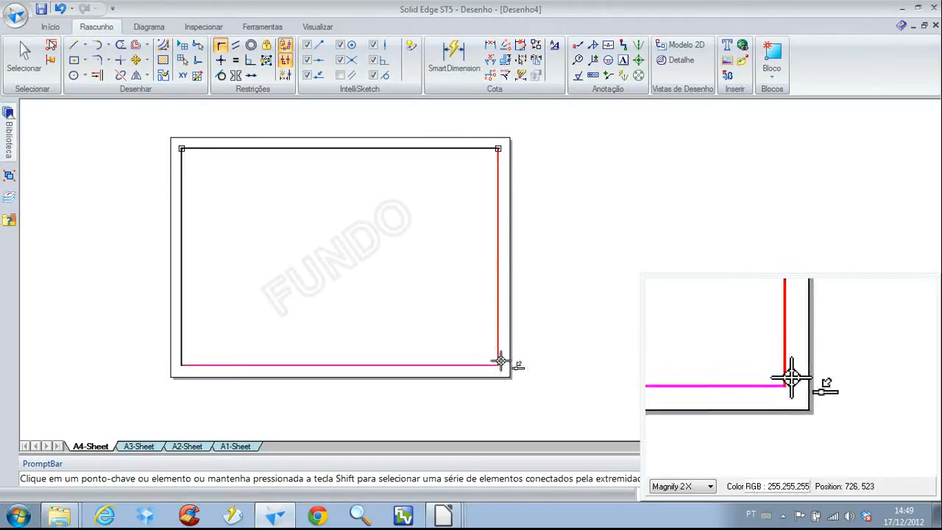
{"action": "left_click", "coordinate": [497, 361]}
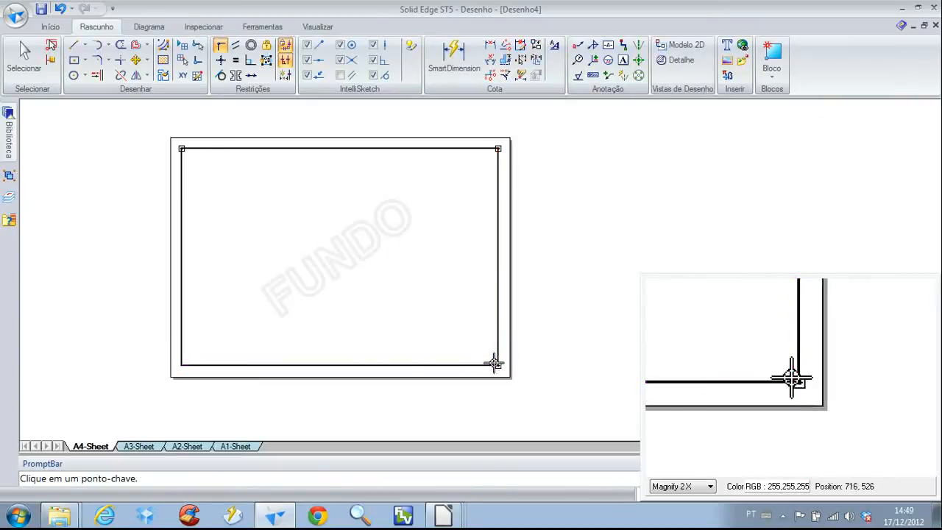
{"action": "left_click", "coordinate": [181, 365]}
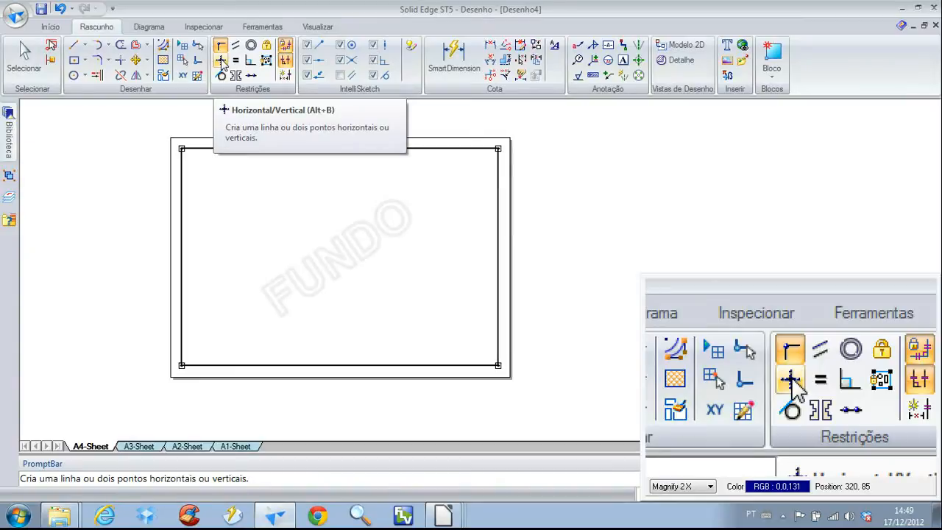
Apply Horizontal/Vertical constraints to the four border lines
{"action": "left_click", "coordinate": [220, 62]}
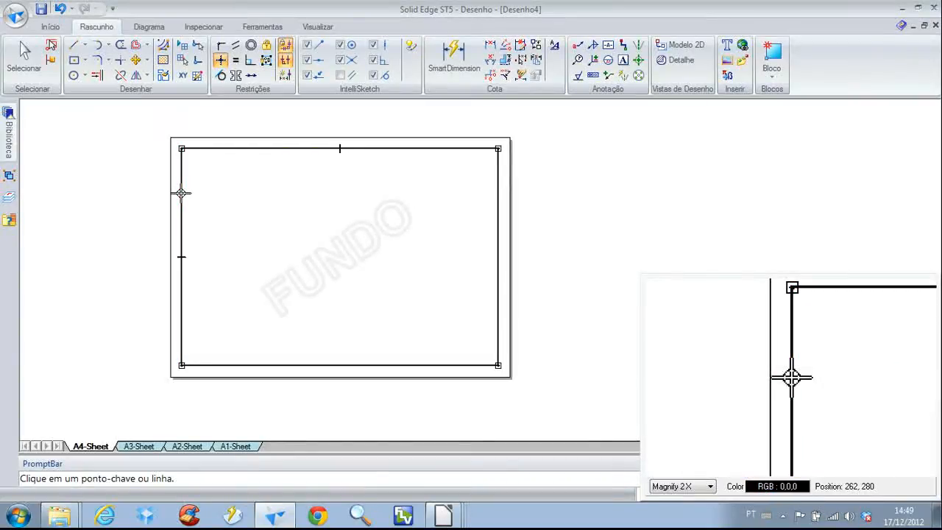
{"action": "left_click", "coordinate": [280, 365]}
{"action": "left_click", "coordinate": [499, 291]}
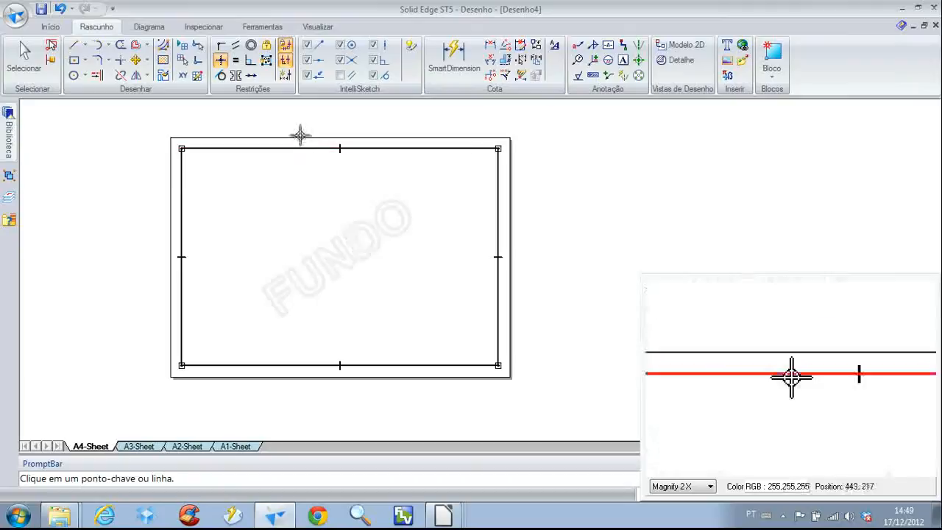
Apply the Lock constraint to all four border lines to prevent modifications, and leave the command
{"action": "left_click", "coordinate": [268, 51]}
{"action": "left_click", "coordinate": [268, 148]}
{"action": "left_click", "coordinate": [182, 197]}
{"action": "left_click", "coordinate": [258, 364]}
{"action": "left_click", "coordinate": [497, 313]}
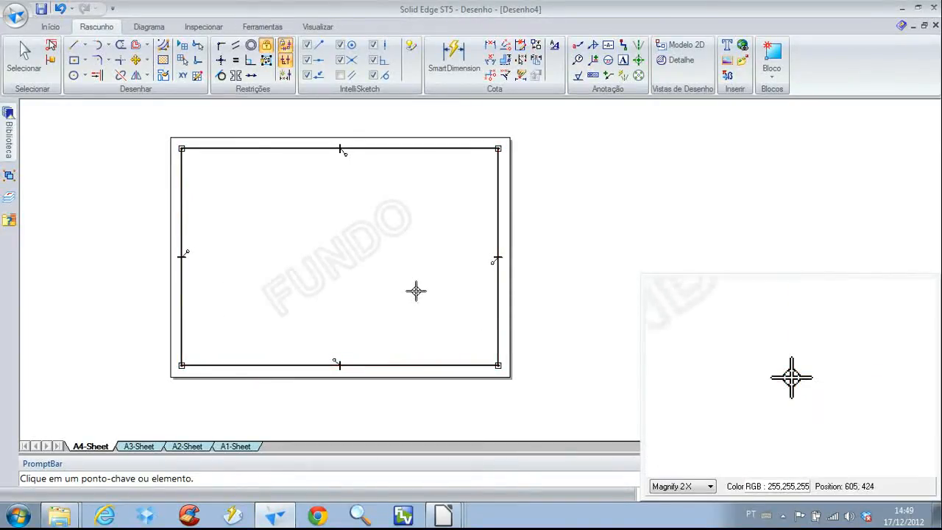
{"action": "right_click", "coordinate": [473, 267]}
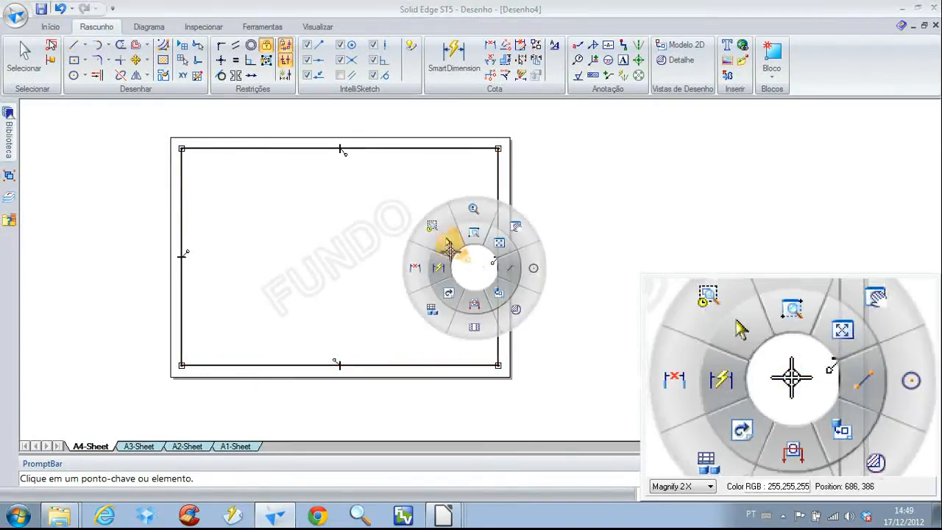
{"action": "left_click", "coordinate": [443, 241]}
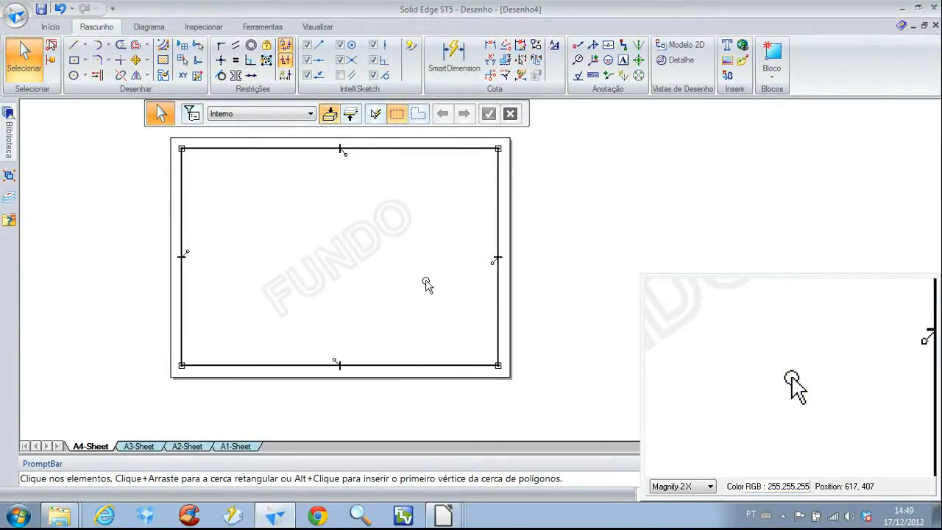
Draw a title block outline in the border's lower-right corner with a vertical line about 46 mm high and a horizontal line about 106 mm long
{"action": "scroll", "coordinate": [417, 343], "scroll_direction": "up", "scroll_amount": 2}
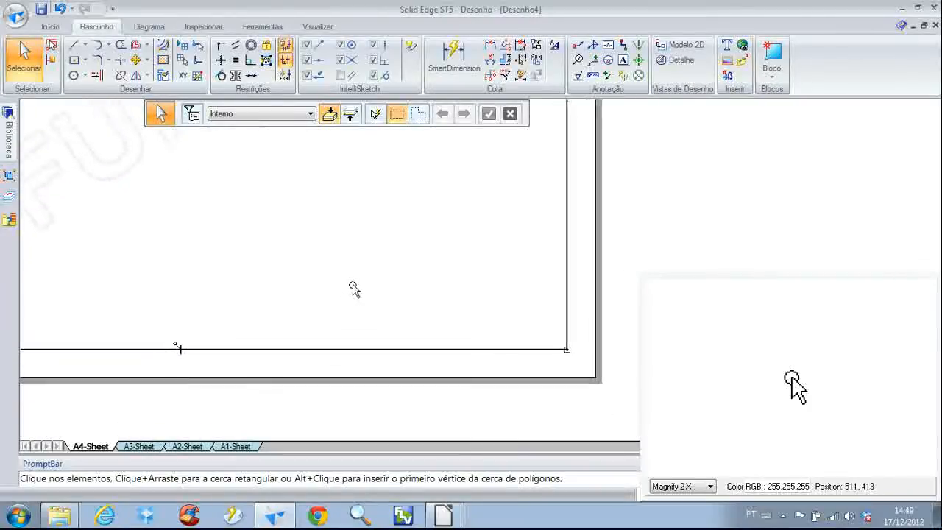
{"action": "right_click", "coordinate": [261, 217]}
{"action": "left_click", "coordinate": [299, 207]}
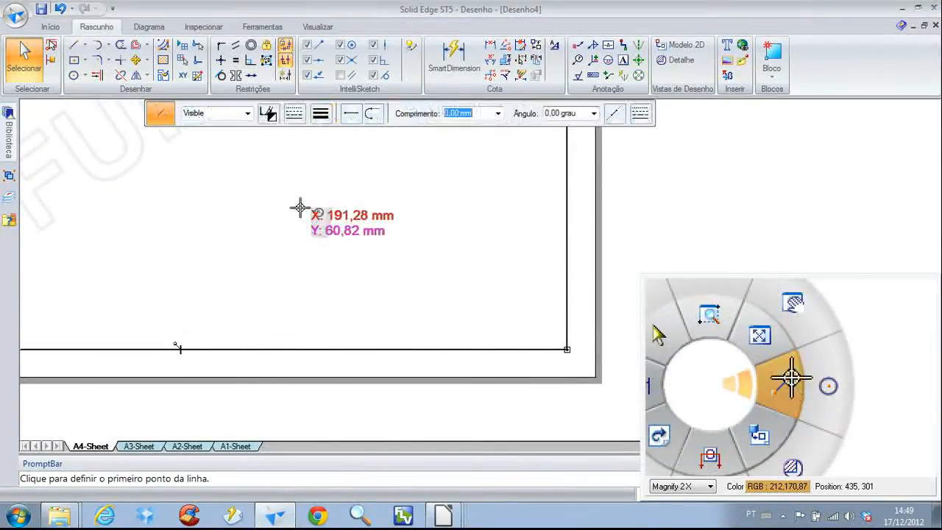
{"action": "scroll", "coordinate": [329, 258], "scroll_direction": "up", "scroll_amount": 1}
{"action": "scroll", "coordinate": [330, 234], "scroll_direction": "down", "scroll_amount": 1}
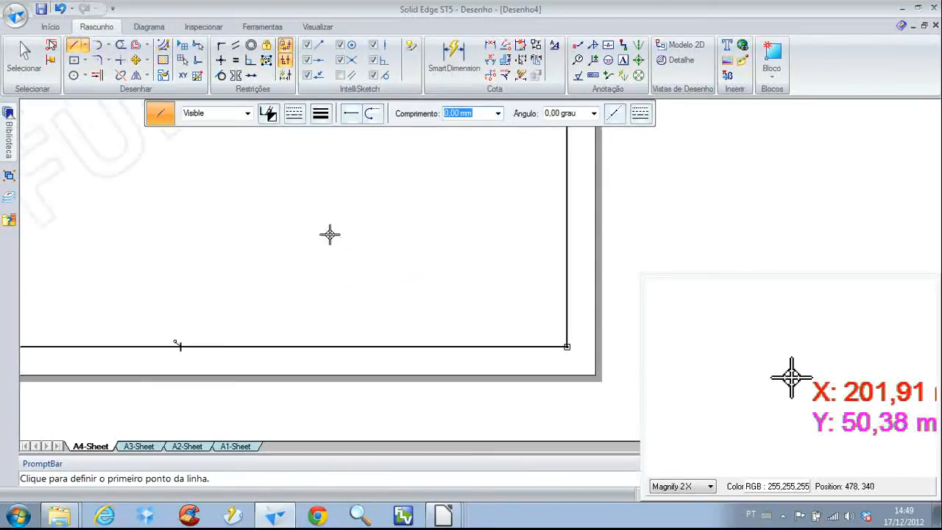
{"action": "left_click", "coordinate": [272, 346]}
{"action": "left_click", "coordinate": [272, 219]}
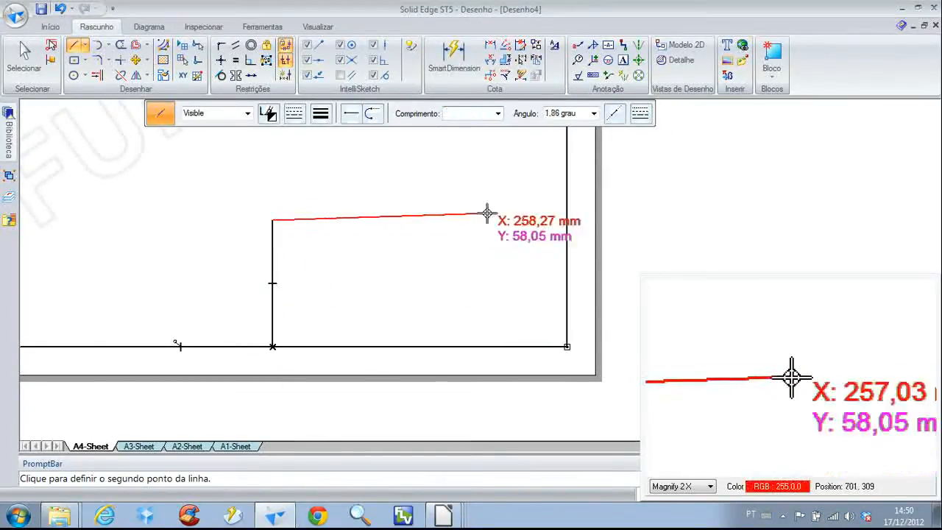
{"action": "left_click", "coordinate": [567, 220]}
Dimension the title block outline with SmartDimension, setting its width to 150 mm and its height to 60 mm
{"action": "right_click", "coordinate": [492, 271]}
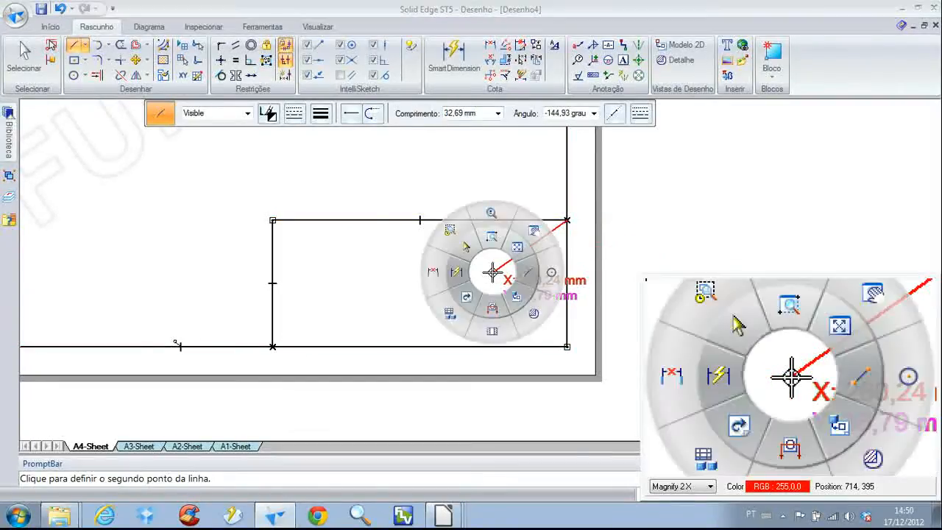
{"action": "left_click", "coordinate": [464, 272]}
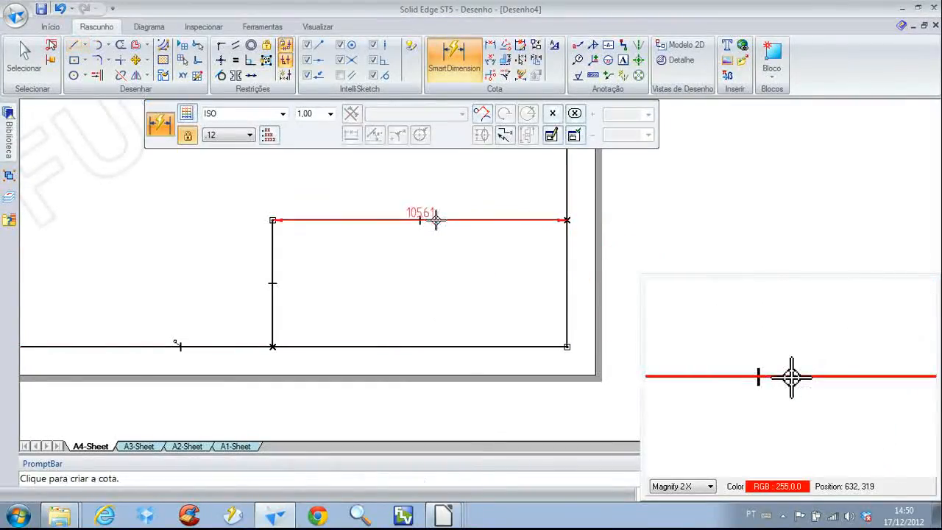
{"action": "left_click", "coordinate": [434, 172]}
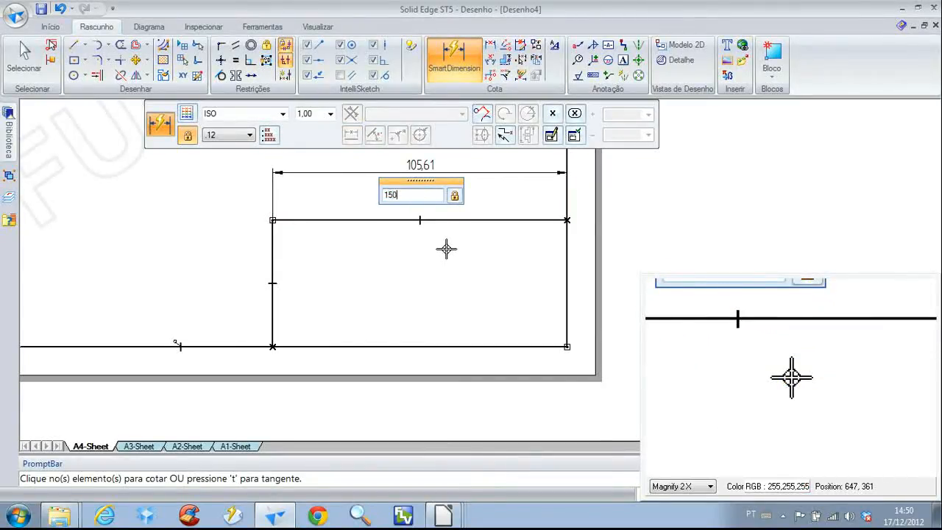
{"action": "type", "text": "150"}
{"action": "key", "text": "Return"}
{"action": "left_click", "coordinate": [151, 253]}
{"action": "left_click", "coordinate": [93, 254]}
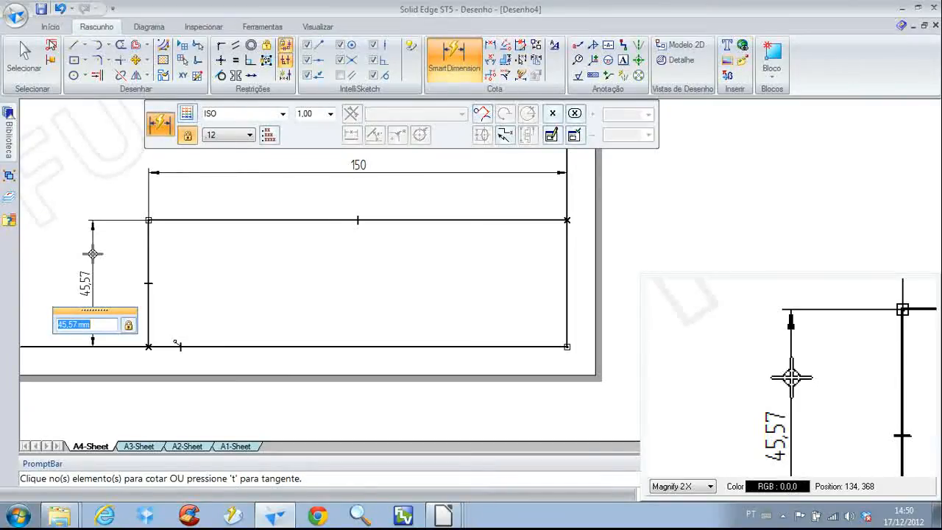
{"action": "type", "text": "60"}
{"action": "key", "text": "Return"}
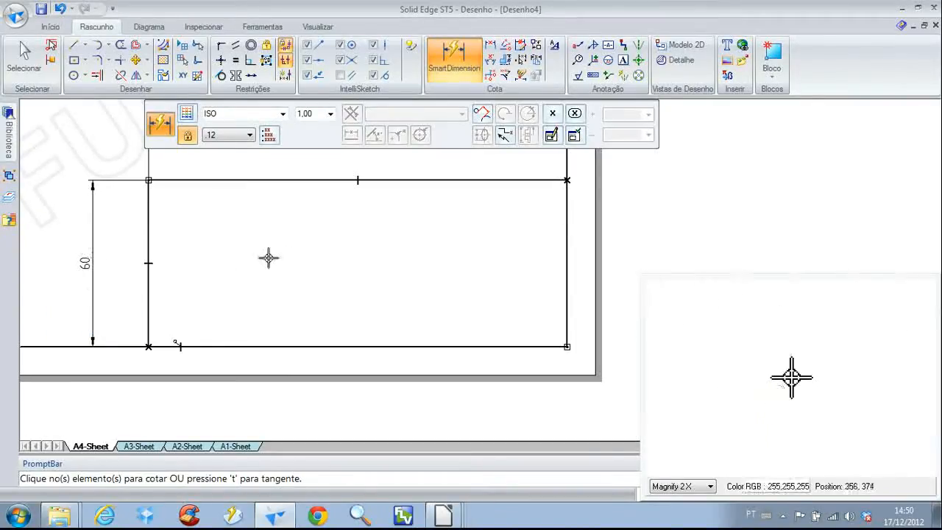
Inspect the width and height dimensions of the title block outline
{"action": "scroll", "coordinate": [267, 257], "scroll_direction": "down", "scroll_amount": 2}
{"action": "middle_click_drag", "start_coordinate": [329, 254], "coordinate": [327, 261]}
{"action": "right_click_drag", "start_coordinate": [326, 261], "coordinate": [300, 231]}
{"action": "left_click", "coordinate": [198, 254]}
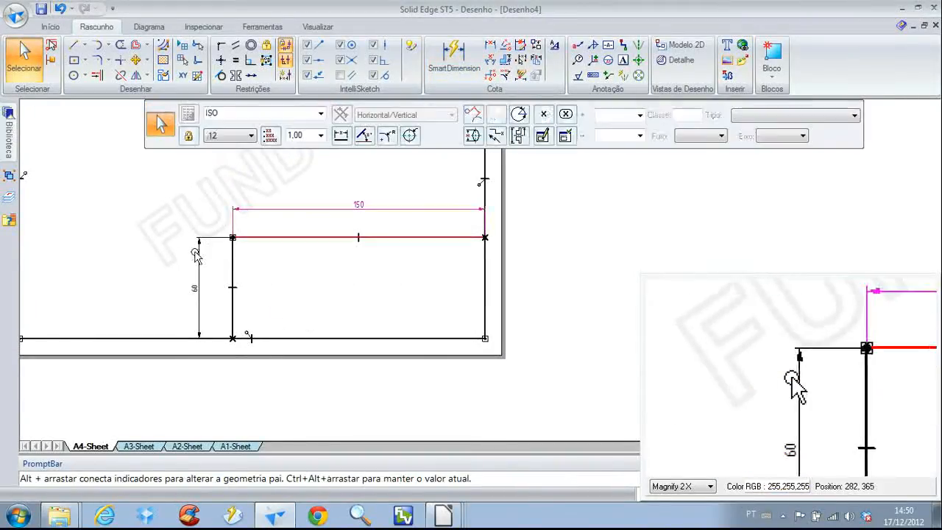
{"action": "scroll", "coordinate": [217, 266], "scroll_direction": "up", "scroll_amount": 3}
{"action": "middle_click_drag", "start_coordinate": [218, 266], "coordinate": [175, 267]}
{"action": "scroll", "coordinate": [174, 267], "scroll_direction": "down", "scroll_amount": 1}
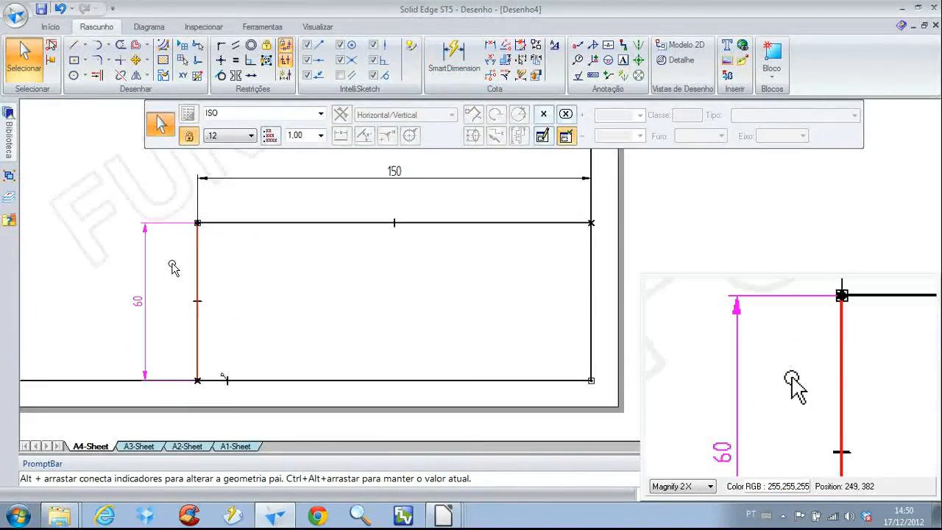
{"action": "left_click", "coordinate": [175, 262]}
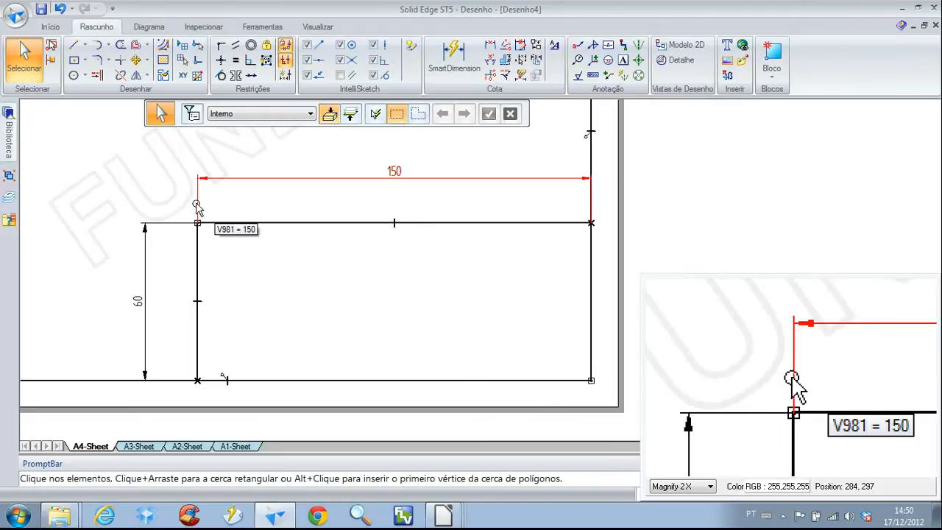
Draw a full-height divider about 49 mm from the title block's left edge, and two horizontal lines from its midpoint and lower half to the right border
{"action": "left_click", "coordinate": [73, 47]}
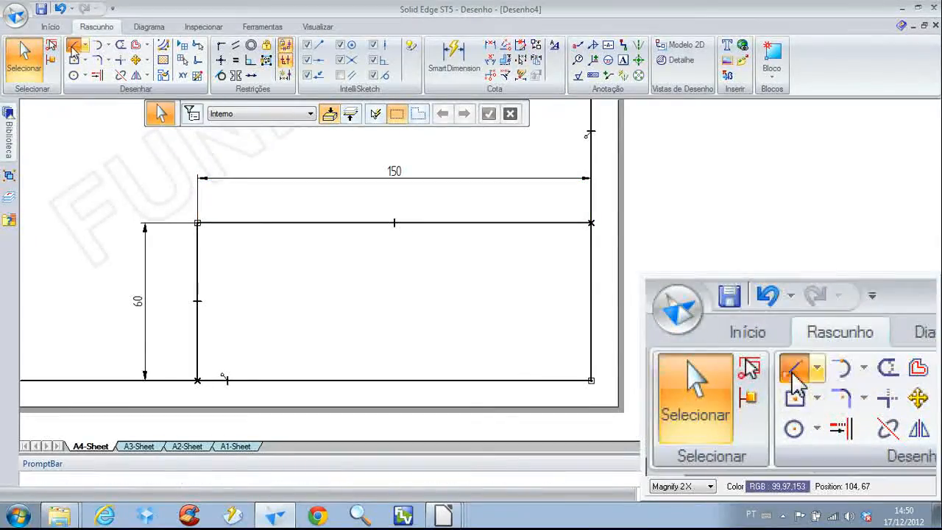
{"action": "left_click", "coordinate": [324, 222]}
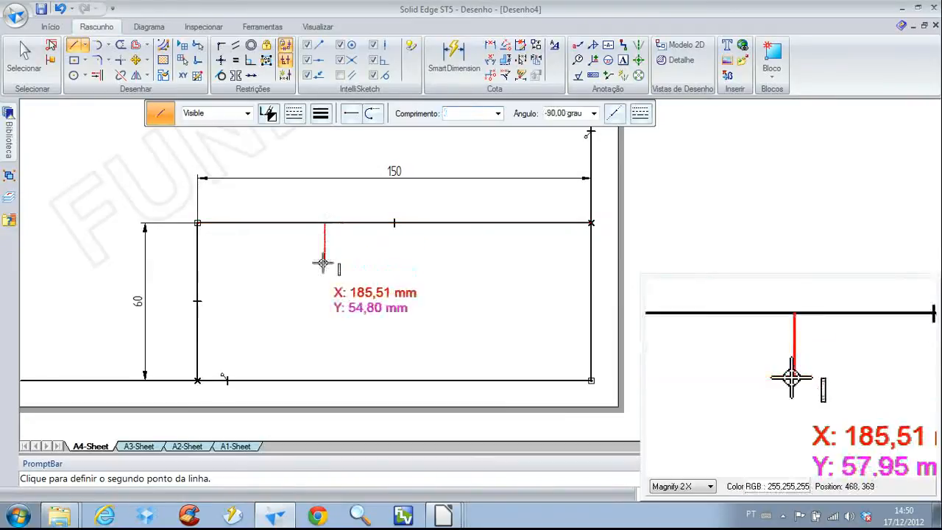
{"action": "left_click", "coordinate": [325, 379]}
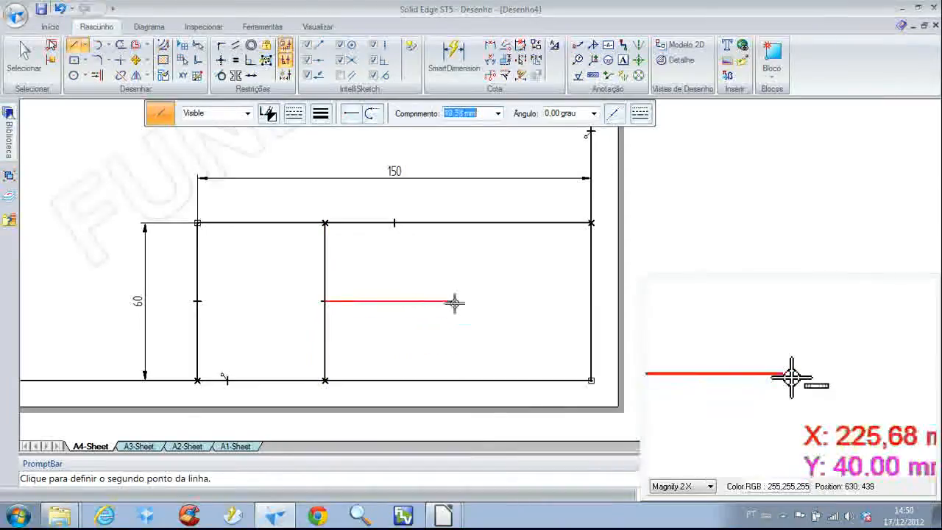
{"action": "left_click", "coordinate": [591, 300]}
{"action": "right_click", "coordinate": [532, 326]}
{"action": "left_click", "coordinate": [325, 338]}
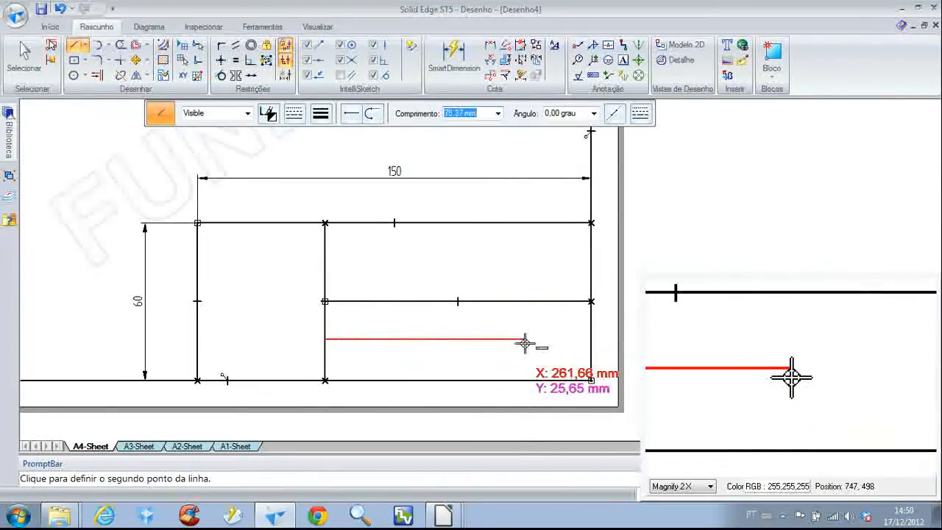
{"action": "left_click", "coordinate": [591, 339]}
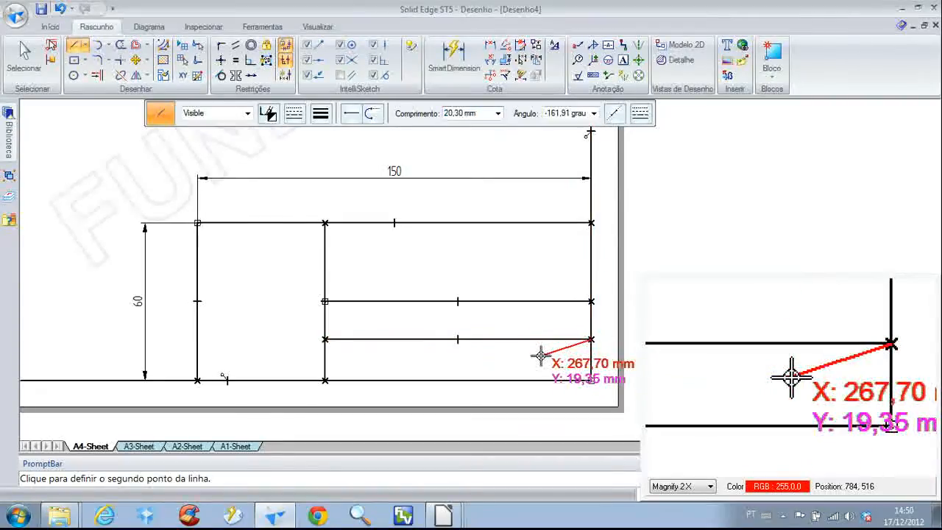
{"action": "right_click", "coordinate": [544, 357]}
{"action": "left_click", "coordinate": [518, 333]}
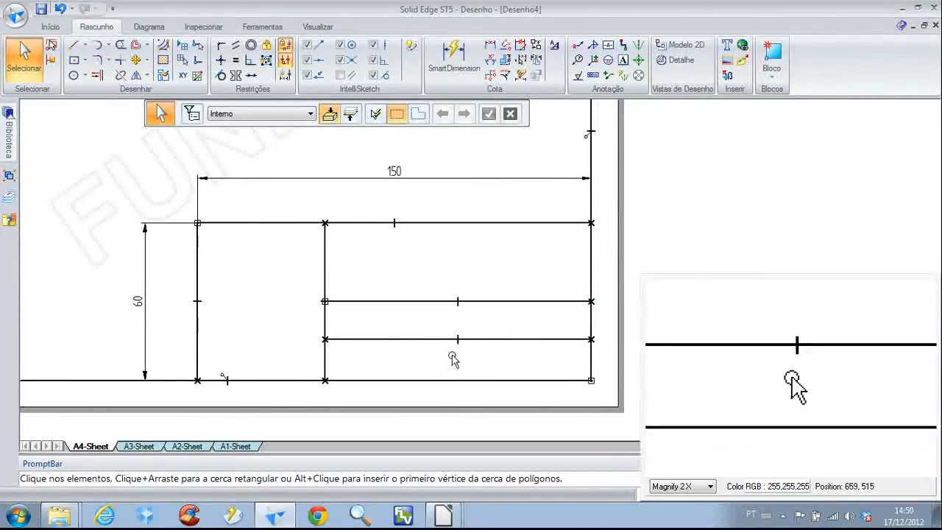
Draw four horizontal lines across the title block's left column to split it into five rows
{"action": "scroll", "coordinate": [448, 357], "scroll_direction": "down", "scroll_amount": 1}
{"action": "middle_click_drag", "start_coordinate": [448, 358], "coordinate": [532, 352]}
{"action": "scroll", "coordinate": [316, 267], "scroll_direction": "up", "scroll_amount": 5}
{"action": "middle_click_drag", "start_coordinate": [316, 275], "coordinate": [243, 273]}
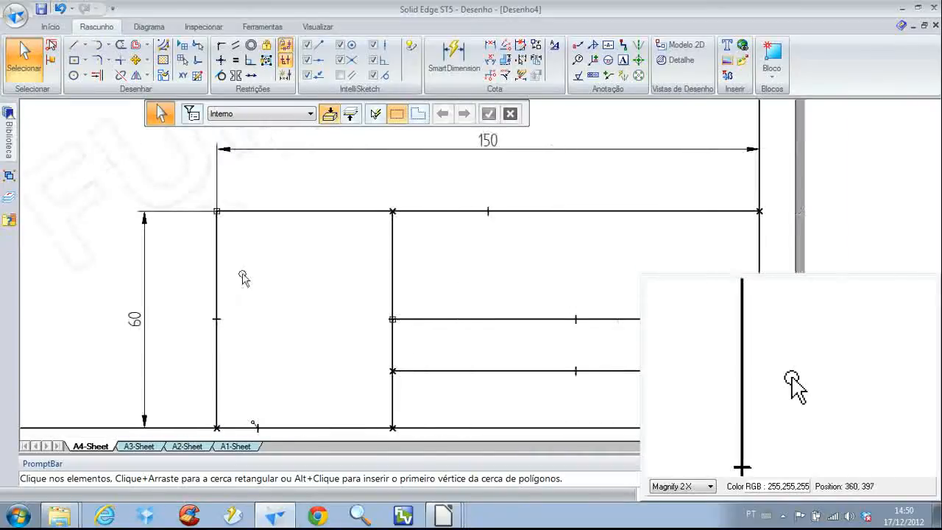
{"action": "left_click", "coordinate": [73, 45]}
{"action": "left_click", "coordinate": [211, 248]}
{"action": "left_click", "coordinate": [386, 248]}
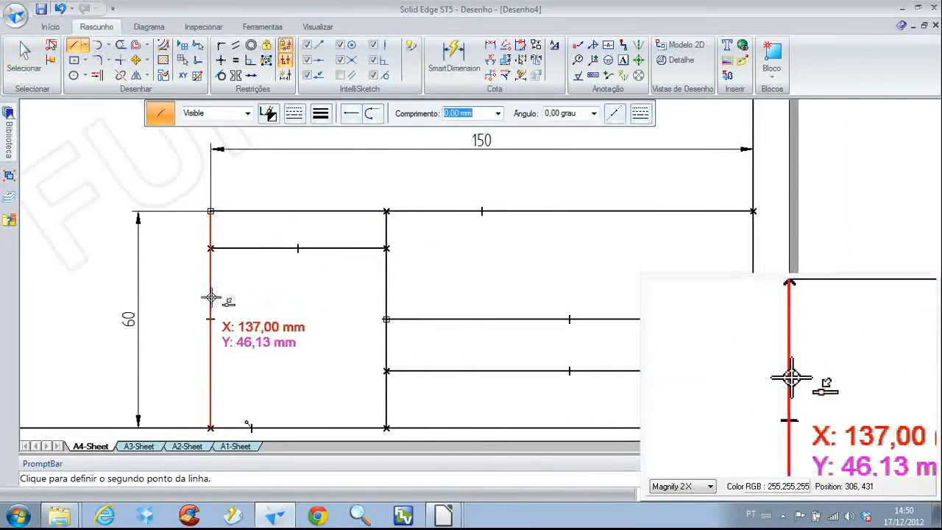
{"action": "left_click", "coordinate": [380, 297]}
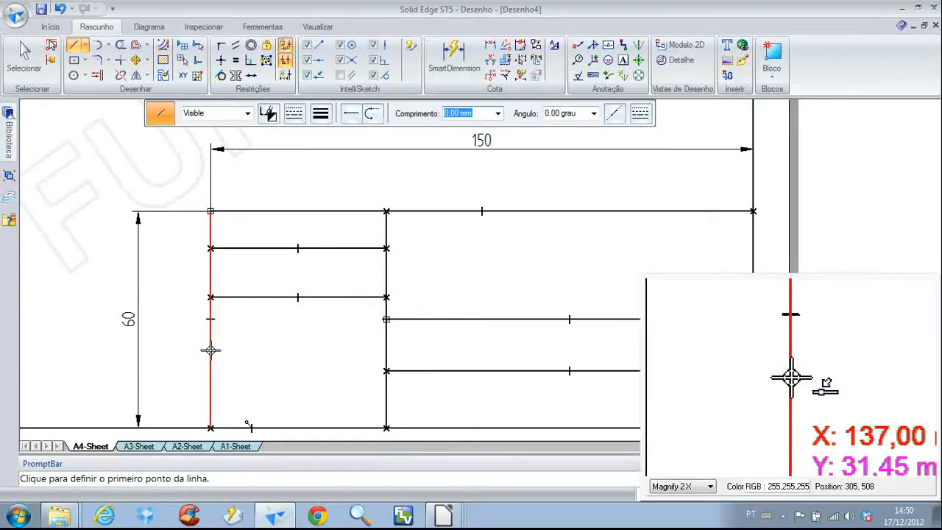
{"action": "left_click", "coordinate": [210, 351]}
{"action": "left_click", "coordinate": [386, 351]}
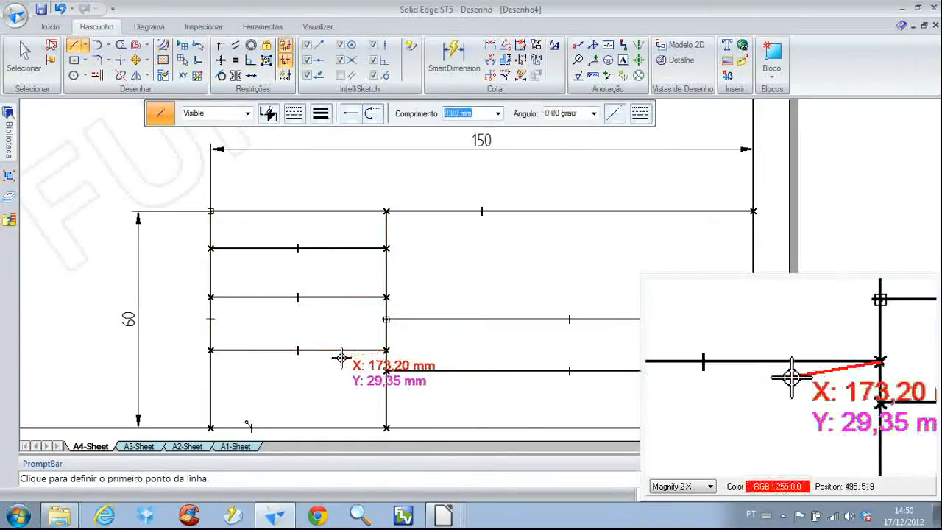
{"action": "left_click", "coordinate": [210, 389]}
{"action": "left_click", "coordinate": [387, 388]}
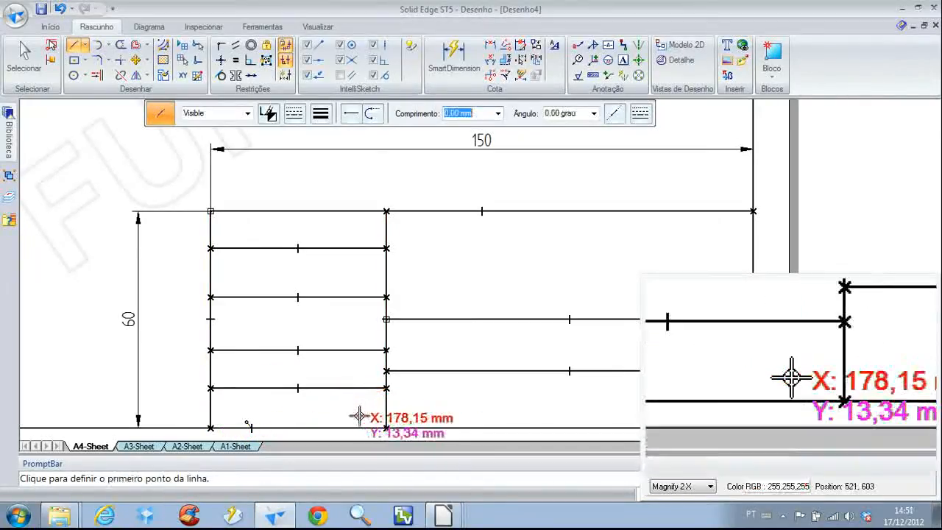
{"action": "right_click", "coordinate": [359, 418]}
{"action": "left_click", "coordinate": [338, 390]}
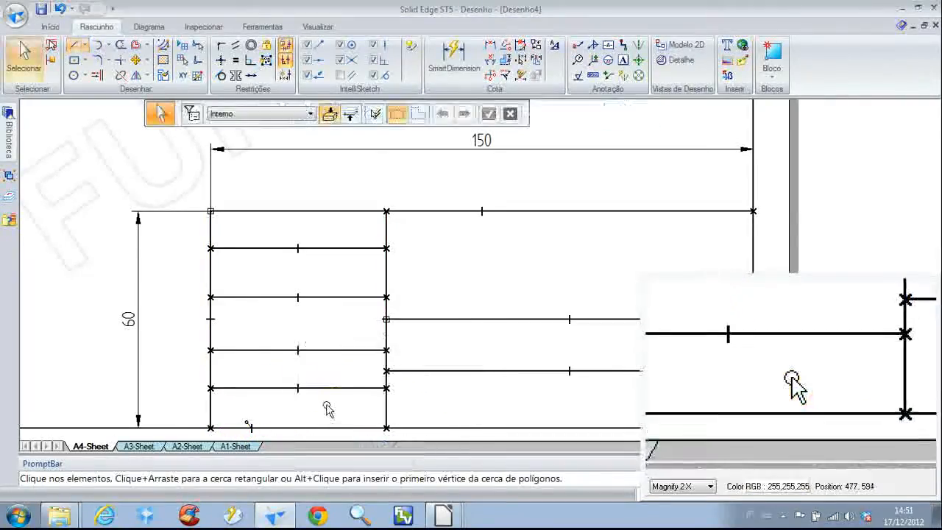
Dimension the height of the top row in the title block's left column and set it to 10 mm
{"action": "scroll", "coordinate": [328, 398], "scroll_direction": "down", "scroll_amount": 2}
{"action": "scroll", "coordinate": [327, 397], "scroll_direction": "down", "scroll_amount": 1}
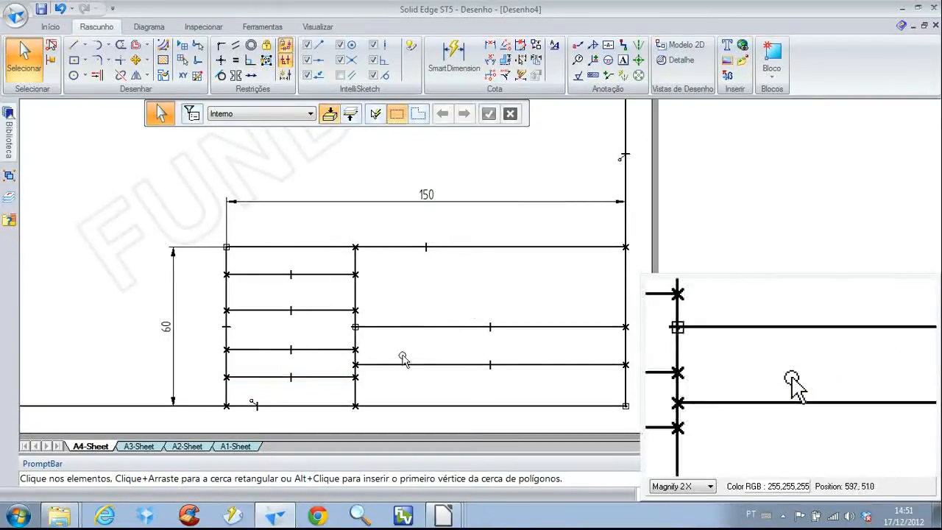
{"action": "right_click", "coordinate": [439, 276]}
{"action": "left_click", "coordinate": [390, 273]}
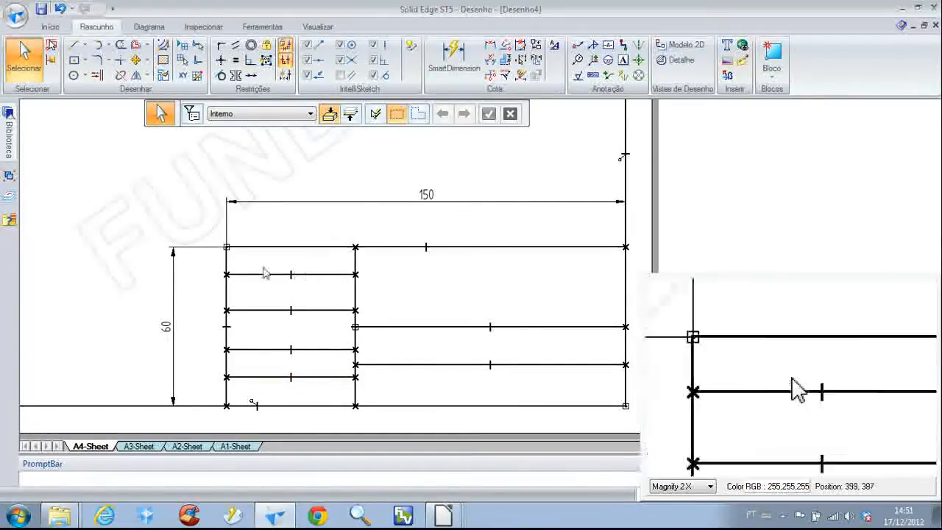
{"action": "scroll", "coordinate": [248, 259], "scroll_direction": "up", "scroll_amount": 2}
{"action": "left_click", "coordinate": [250, 242]}
{"action": "left_click", "coordinate": [243, 280]}
{"action": "left_click", "coordinate": [186, 263]}
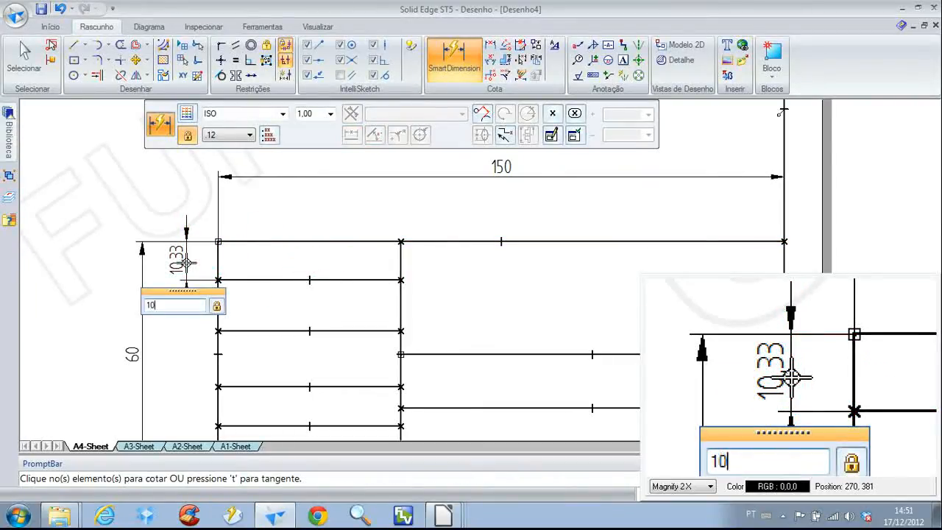
{"action": "type", "text": "10"}
{"action": "key", "text": "Return"}
Dimension the second row of the left column and set its height to 10 mm
{"action": "left_click", "coordinate": [252, 278]}
{"action": "left_click", "coordinate": [235, 331]}
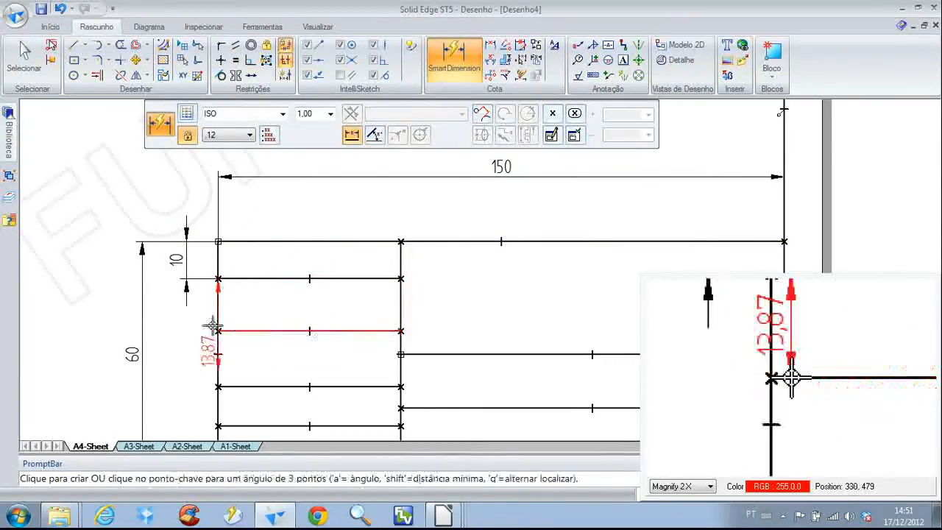
{"action": "left_click", "coordinate": [189, 321]}
{"action": "type", "text": "10"}
{"action": "key", "text": "Return"}
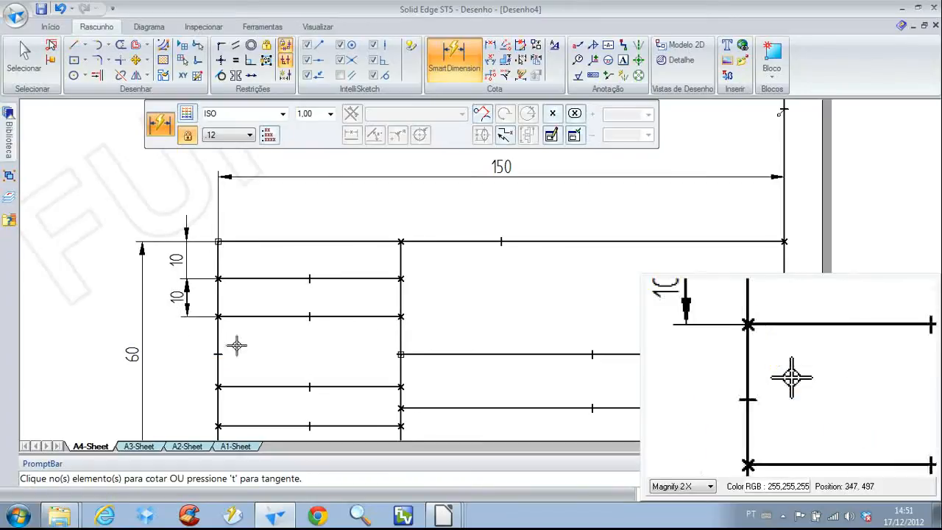
Dimension the third row of the left column and set its height to 10 mm
{"action": "left_click", "coordinate": [248, 317]}
{"action": "left_click", "coordinate": [247, 386]}
{"action": "left_click", "coordinate": [182, 360]}
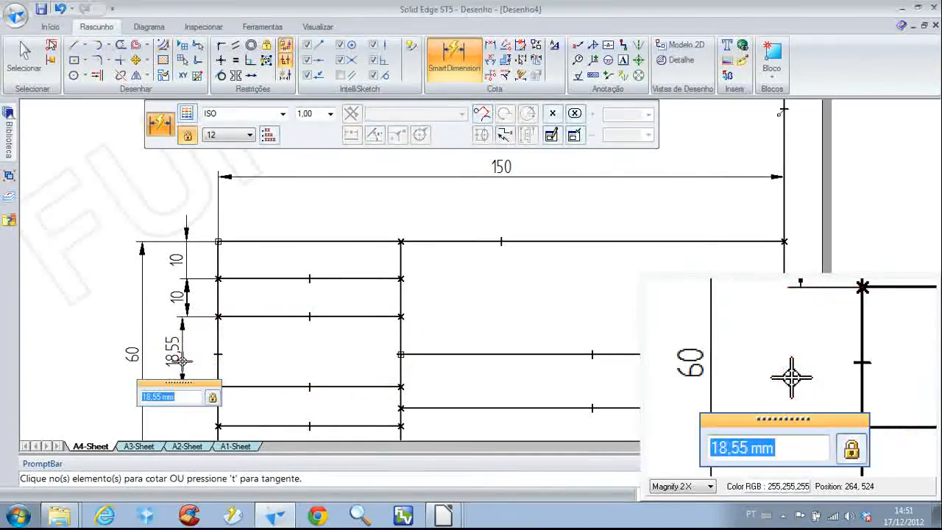
{"action": "type", "text": "10"}
{"action": "key", "text": "Return"}
Dimension the fourth row of the title block's left column and set its height to 10 mm
{"action": "scroll", "coordinate": [317, 385], "scroll_direction": "down", "scroll_amount": 2}
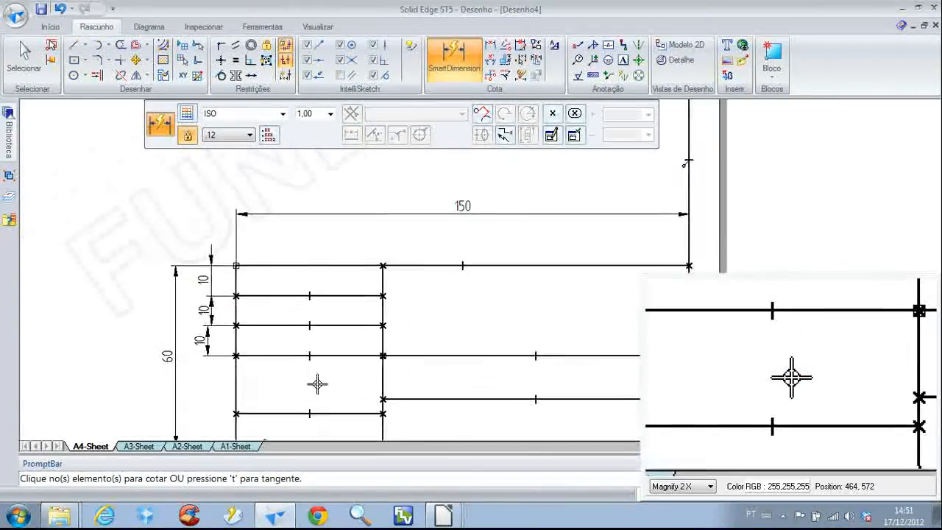
{"action": "left_click", "coordinate": [279, 352]}
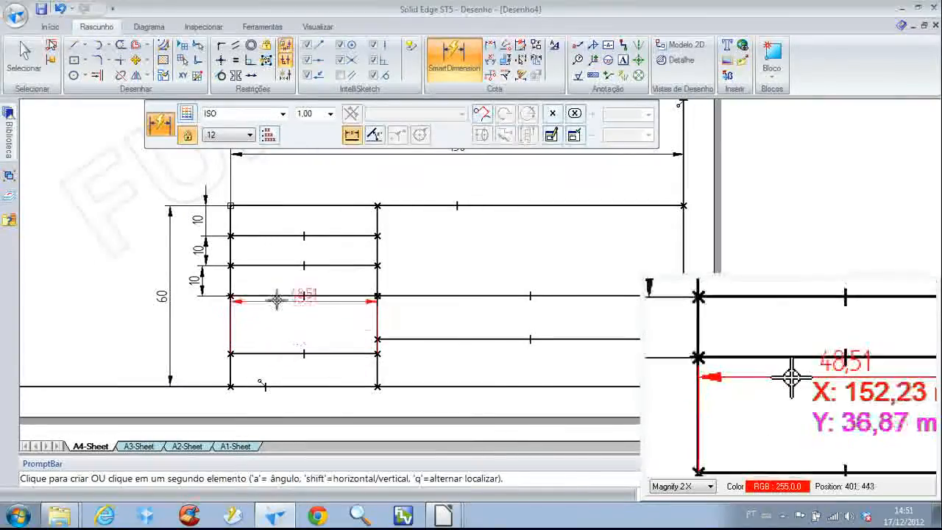
{"action": "left_click", "coordinate": [280, 295]}
{"action": "left_click", "coordinate": [202, 310]}
{"action": "type", "text": "1"}
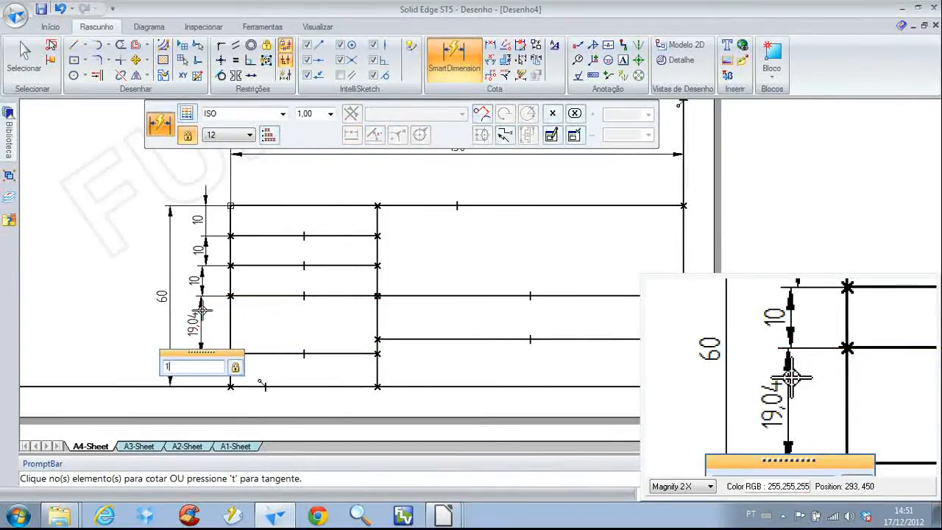
{"action": "type", "text": "0"}
{"action": "key", "text": "Return"}
Draw a horizontal line across the left column's remaining bottom space to divide it into two rows
{"action": "right_click", "coordinate": [199, 353]}
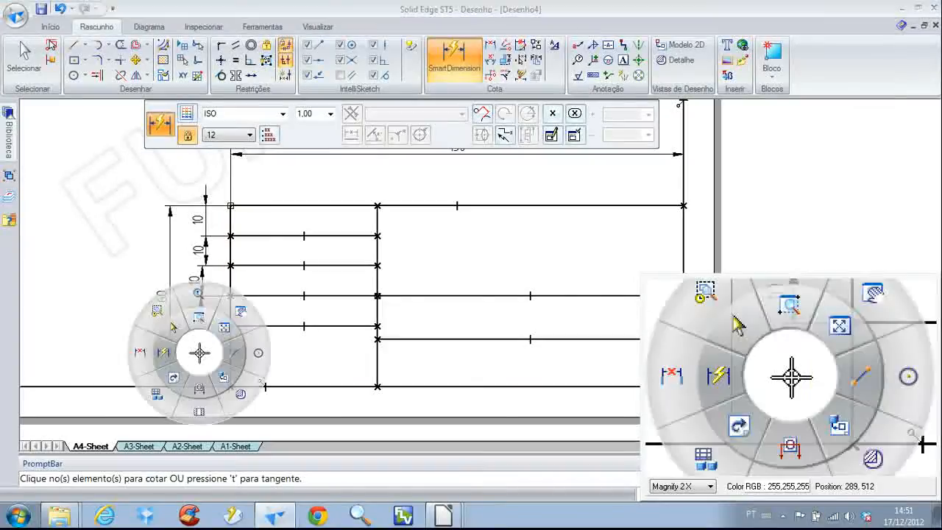
{"action": "left_click", "coordinate": [234, 352]}
{"action": "left_click", "coordinate": [231, 353]}
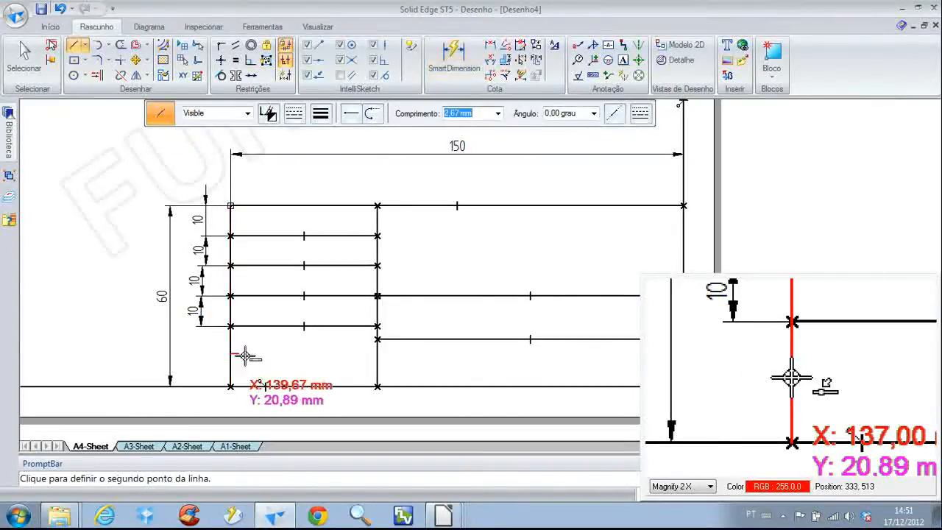
{"action": "left_click", "coordinate": [377, 353]}
{"action": "right_click", "coordinate": [346, 374]}
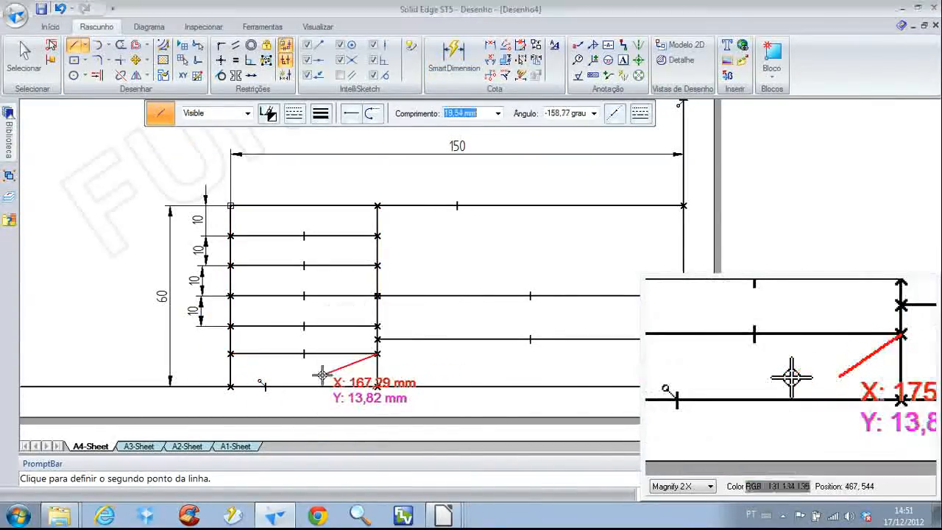
Dimension the fifth row of the left column and set its height to 10 mm
{"action": "right_click", "coordinate": [360, 380]}
{"action": "left_click", "coordinate": [333, 382]}
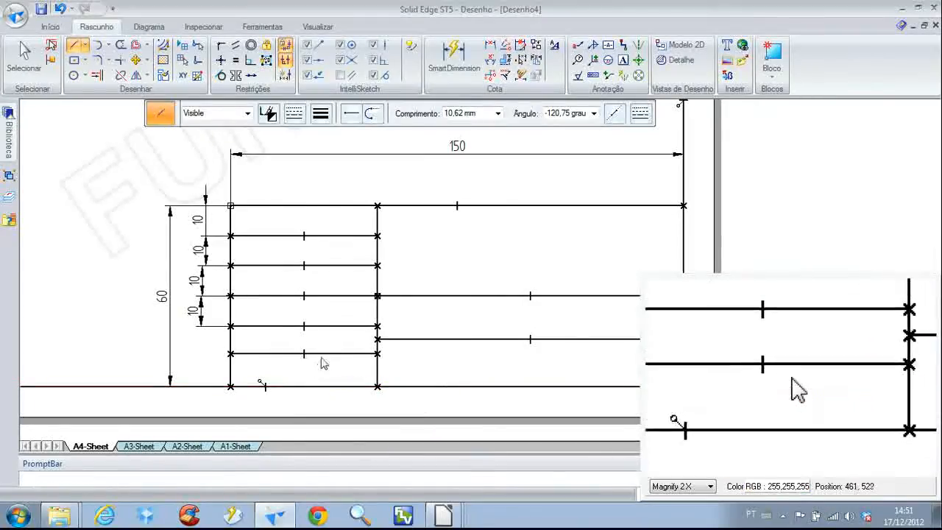
{"action": "left_click", "coordinate": [323, 353]}
{"action": "left_click", "coordinate": [236, 326]}
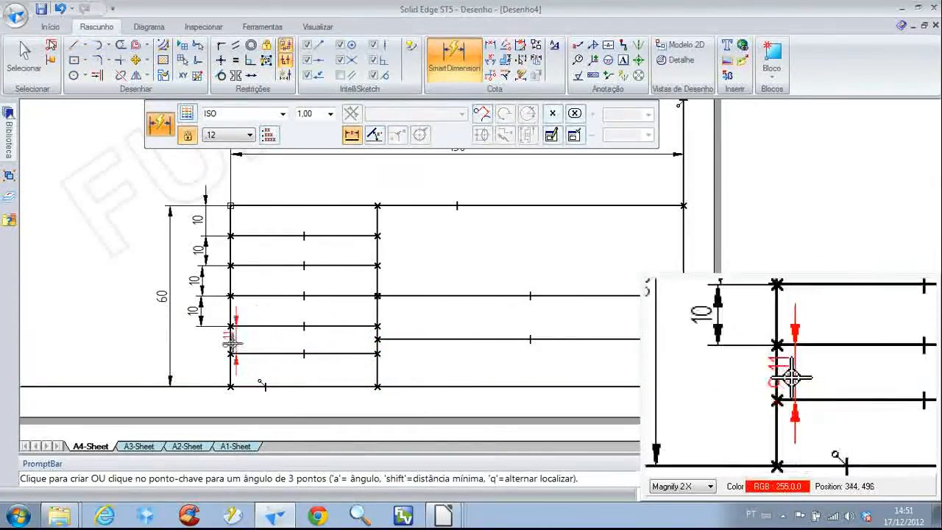
{"action": "left_click", "coordinate": [200, 346]}
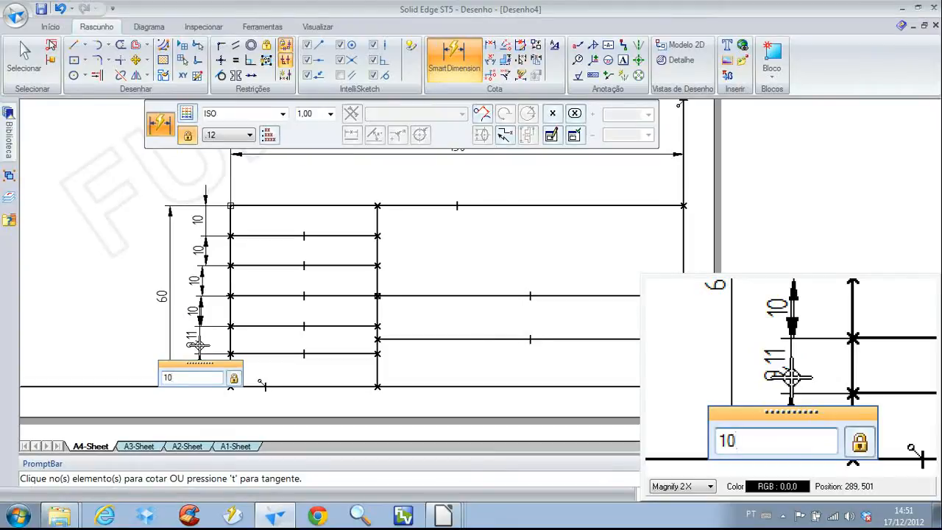
{"action": "key", "text": "Return"}
{"action": "right_click_drag", "start_coordinate": [127, 274], "coordinate": [98, 251]}
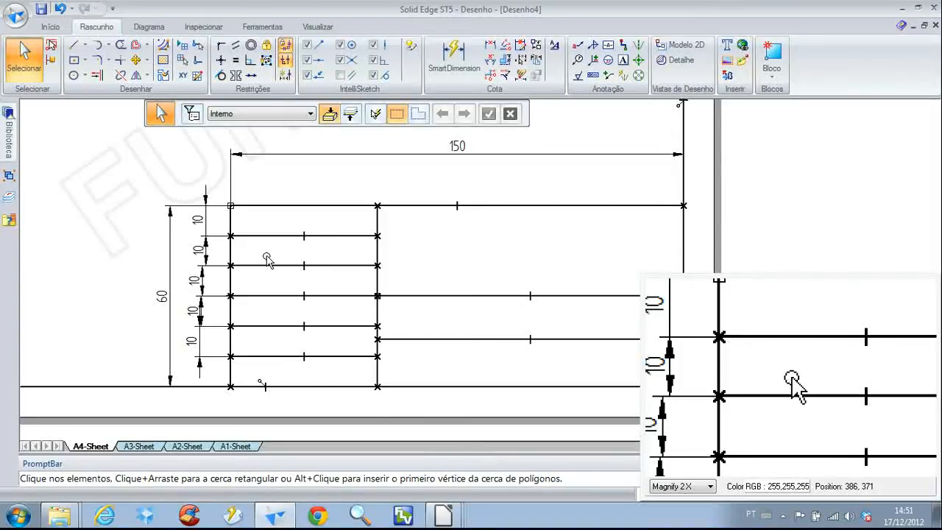
Dimension the combined height of the two lower rows in the title block's right column, outside the sheet edge
{"action": "middle_click_drag", "start_coordinate": [505, 295], "coordinate": [324, 315]}
{"action": "left_click", "coordinate": [411, 329]}
{"action": "right_click_drag", "start_coordinate": [411, 329], "coordinate": [396, 312]}
{"action": "left_click", "coordinate": [410, 286]}
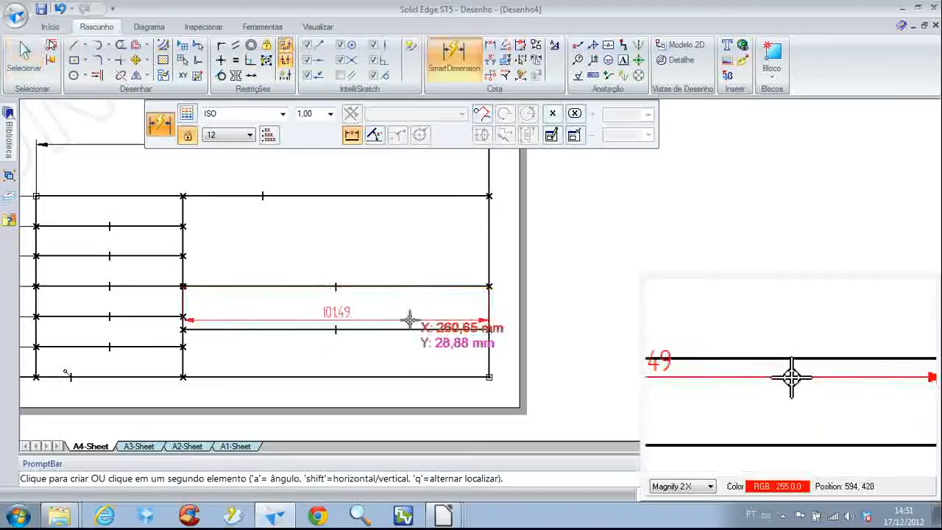
{"action": "left_click", "coordinate": [408, 376]}
{"action": "left_click", "coordinate": [591, 332]}
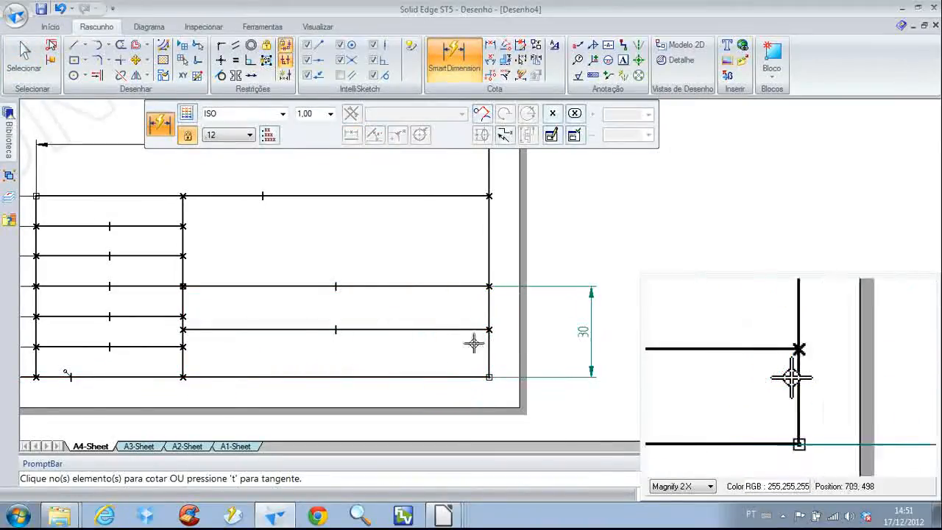
Dimension the bottom row of the right column and set its height to 15 mm
{"action": "left_click", "coordinate": [437, 329]}
{"action": "left_click", "coordinate": [431, 376]}
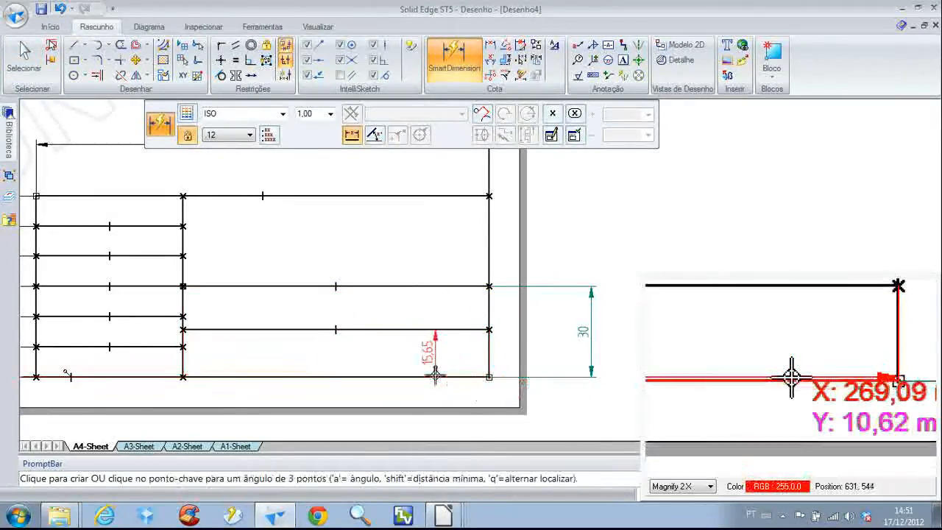
{"action": "left_click", "coordinate": [555, 366]}
{"action": "type", "text": "15"}
{"action": "key", "text": "Return"}
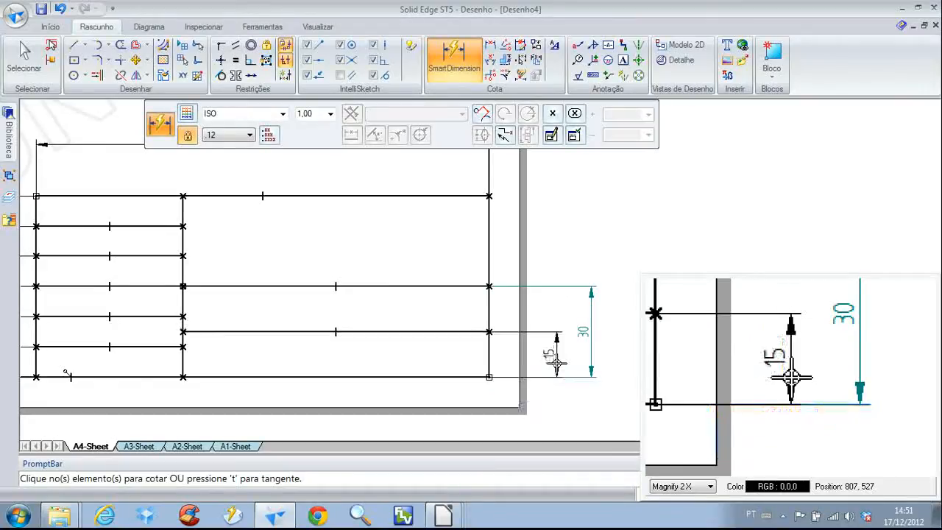
{"action": "right_click", "coordinate": [324, 280]}
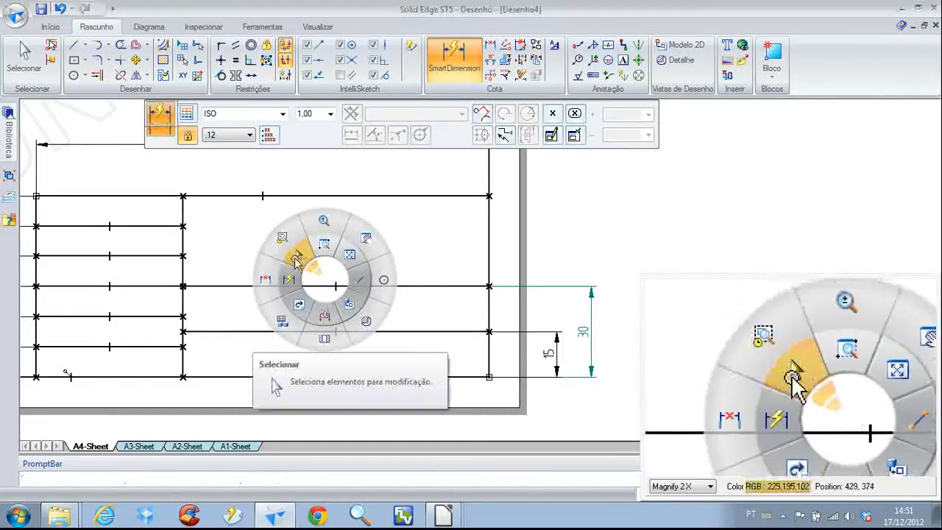
{"action": "left_click", "coordinate": [273, 322]}
Add the text "Desenhista:" in the top row of the title block's left column
{"action": "scroll", "coordinate": [280, 250], "scroll_direction": "down", "scroll_amount": 1}
{"action": "middle_click_drag", "start_coordinate": [279, 250], "coordinate": [392, 251]}
{"action": "scroll", "coordinate": [381, 259], "scroll_direction": "up", "scroll_amount": 1}
{"action": "scroll", "coordinate": [292, 246], "scroll_direction": "down", "scroll_amount": 2}
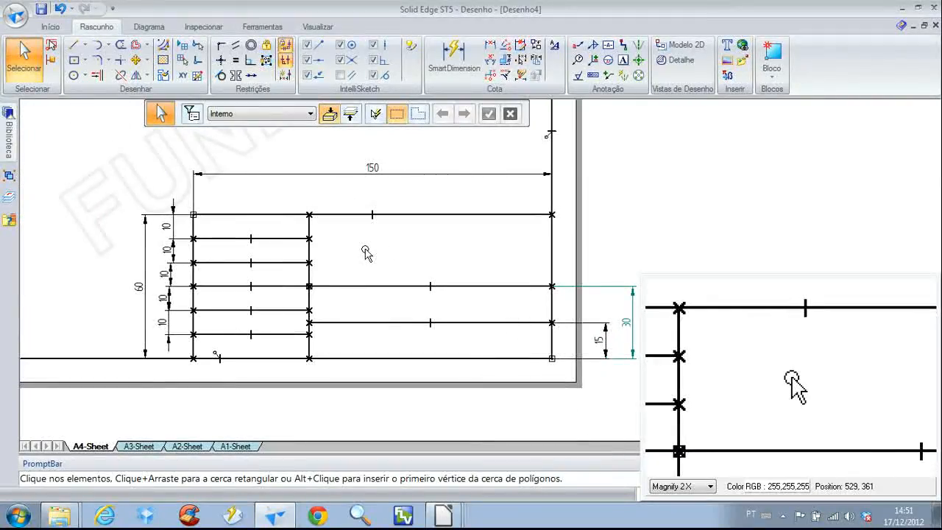
{"action": "scroll", "coordinate": [195, 214], "scroll_direction": "up", "scroll_amount": 5}
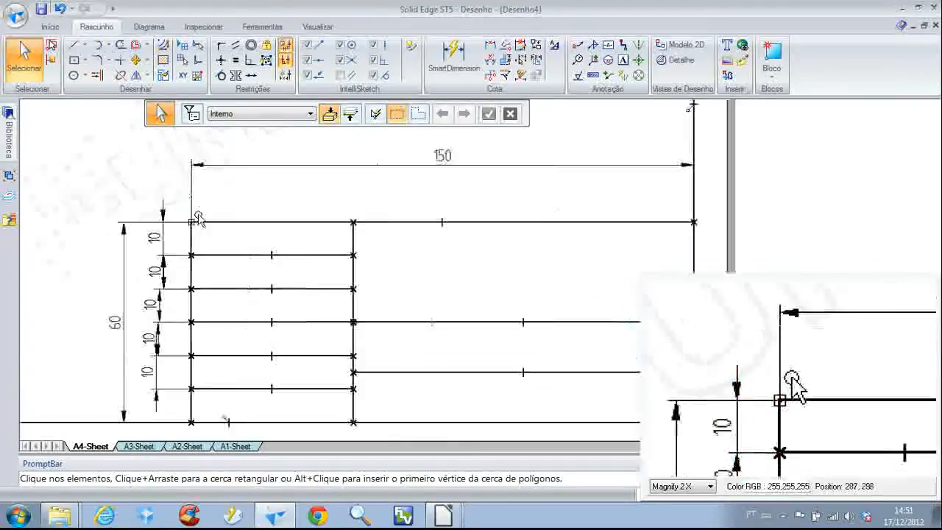
{"action": "scroll", "coordinate": [210, 184], "scroll_direction": "down", "scroll_amount": 2}
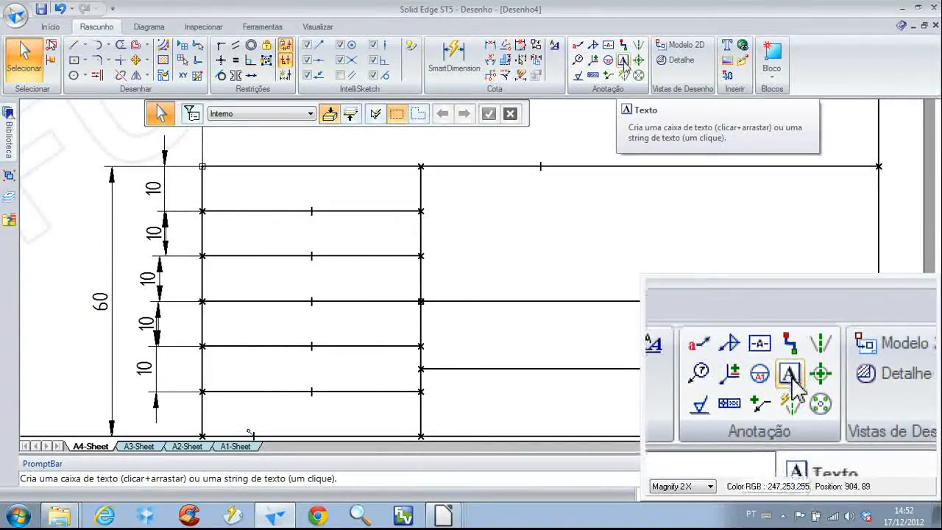
{"action": "left_click", "coordinate": [622, 62]}
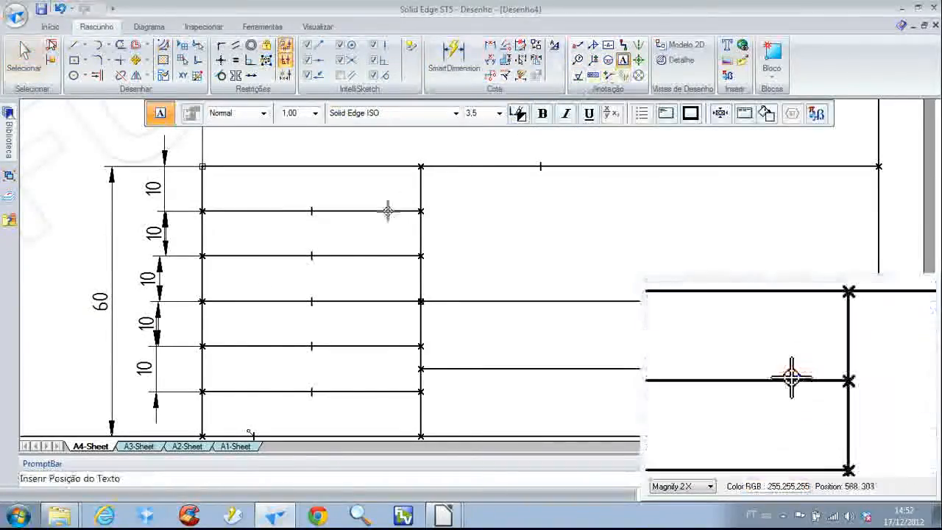
{"action": "left_click", "coordinate": [214, 181]}
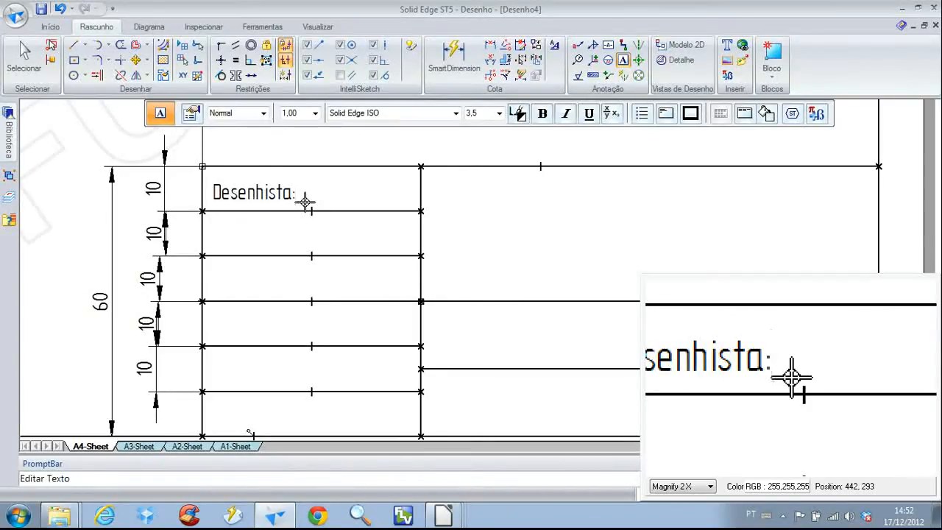
{"action": "key", "text": "Escape"}
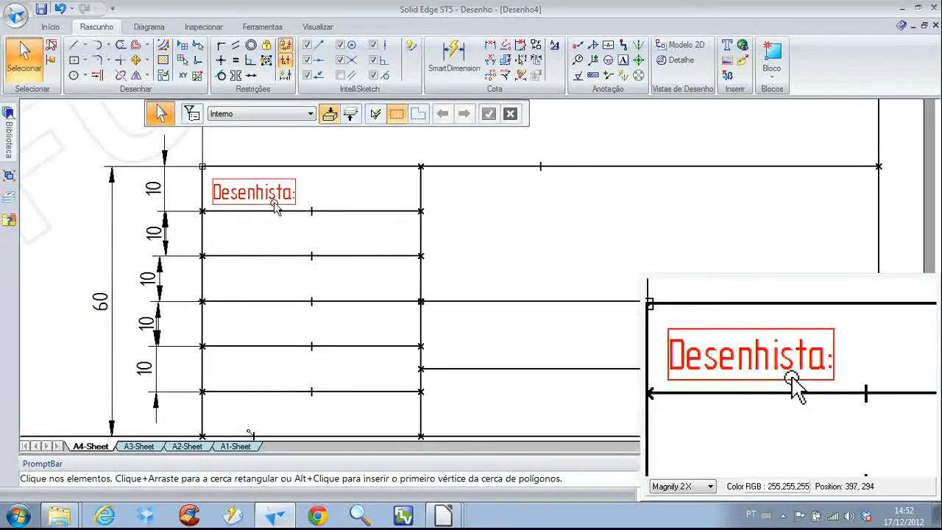
Move the "Desenhista:" text slightly upward within the top row
{"action": "left_click", "coordinate": [272, 206]}
{"action": "mouse_move", "coordinate": [273, 205]}
{"action": "left_mouse_down"}
{"action": "mouse_move", "coordinate": [280, 195]}
{"action": "mouse_move", "coordinate": [277, 203]}
{"action": "left_mouse_up"}
{"action": "left_click", "coordinate": [359, 192]}
{"action": "left_click", "coordinate": [274, 203]}
{"action": "left_click_drag", "start_coordinate": [274, 203], "coordinate": [274, 197]}
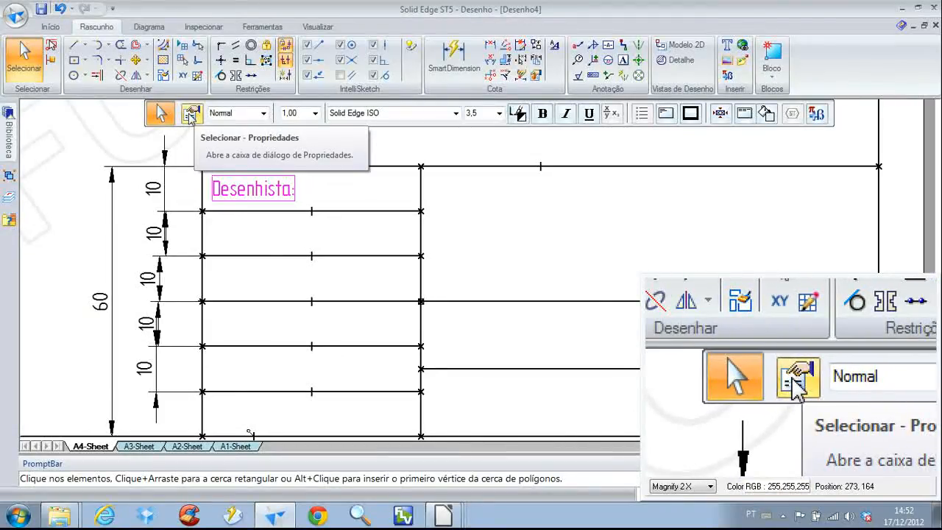
Examine the X and Y origin fields in the "Desenhista:" text box properties
{"action": "left_click", "coordinate": [191, 115]}
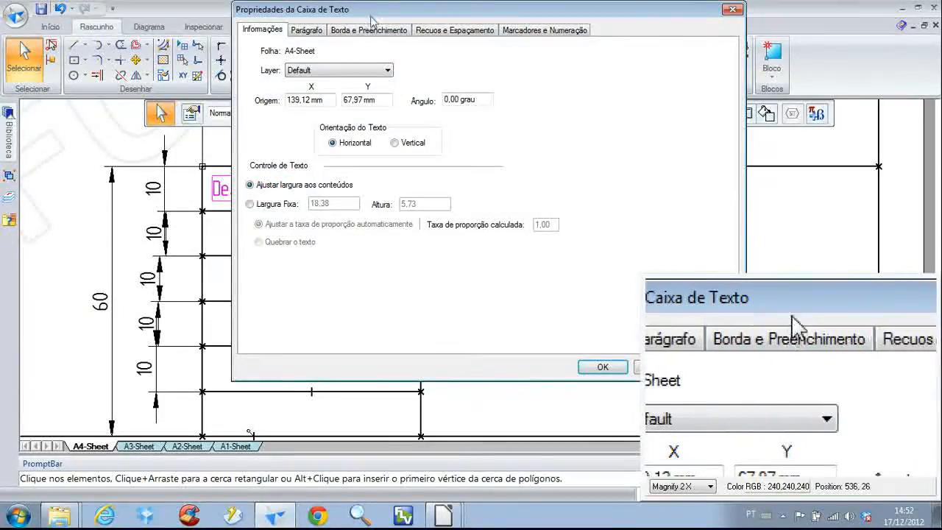
{"action": "left_click_drag", "start_coordinate": [372, 20], "coordinate": [281, 58]}
{"action": "left_click_drag", "start_coordinate": [237, 138], "coordinate": [166, 141]}
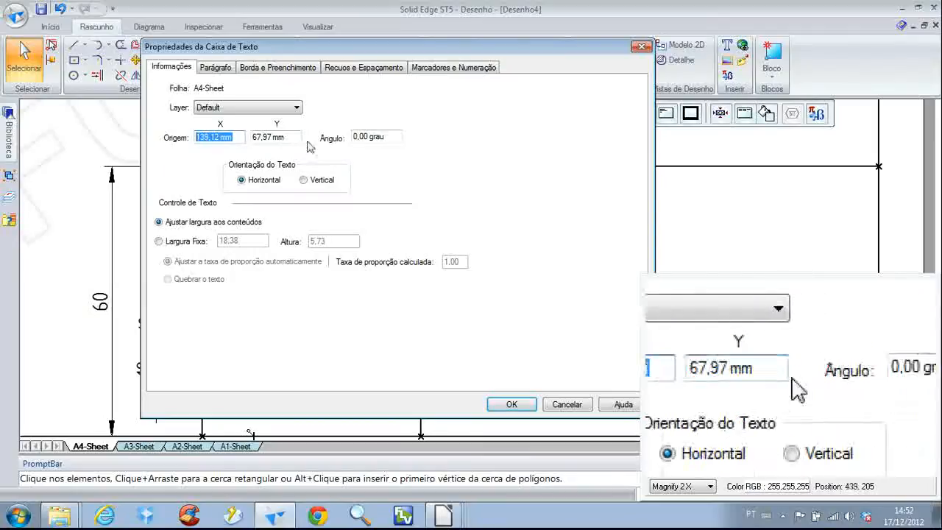
{"action": "left_click_drag", "start_coordinate": [296, 138], "coordinate": [224, 138]}
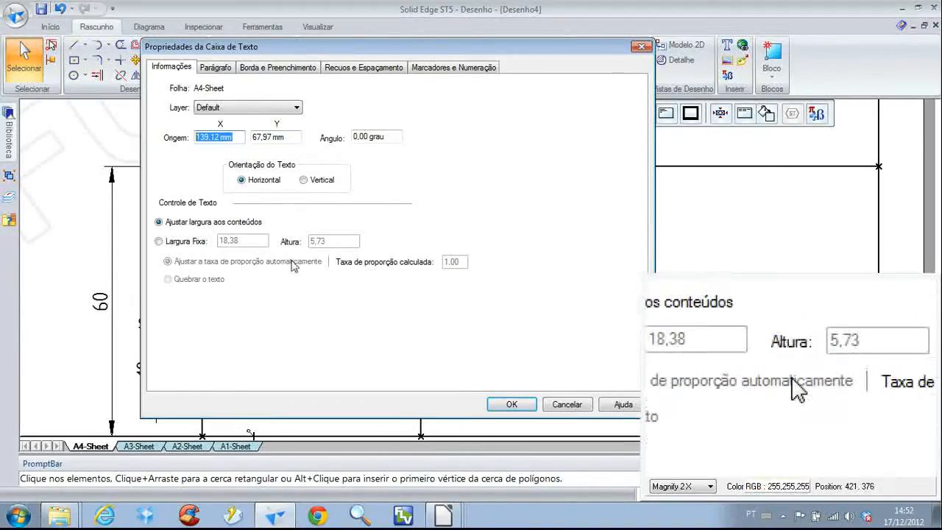
{"action": "left_click", "coordinate": [511, 406]}
{"action": "left_click", "coordinate": [383, 241]}
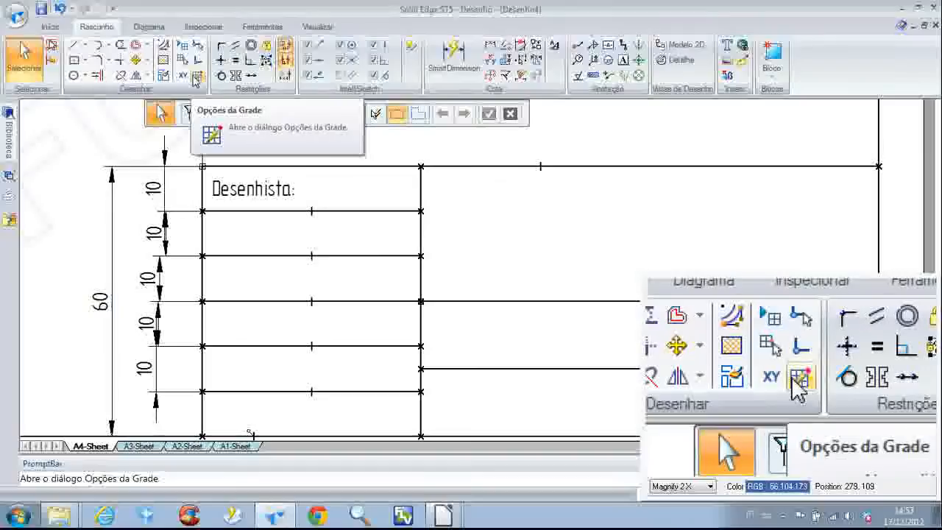
Check that Mostrar leituras is enabled in the grid options and read the coordinates of the title block's upper-left corner
{"action": "left_click", "coordinate": [196, 76]}
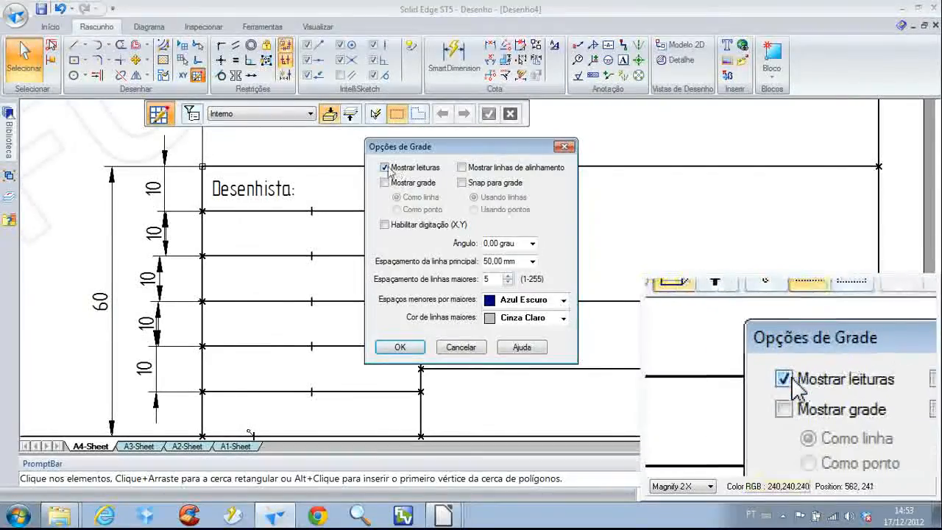
{"action": "left_click", "coordinate": [401, 347]}
{"action": "left_click", "coordinate": [75, 45]}
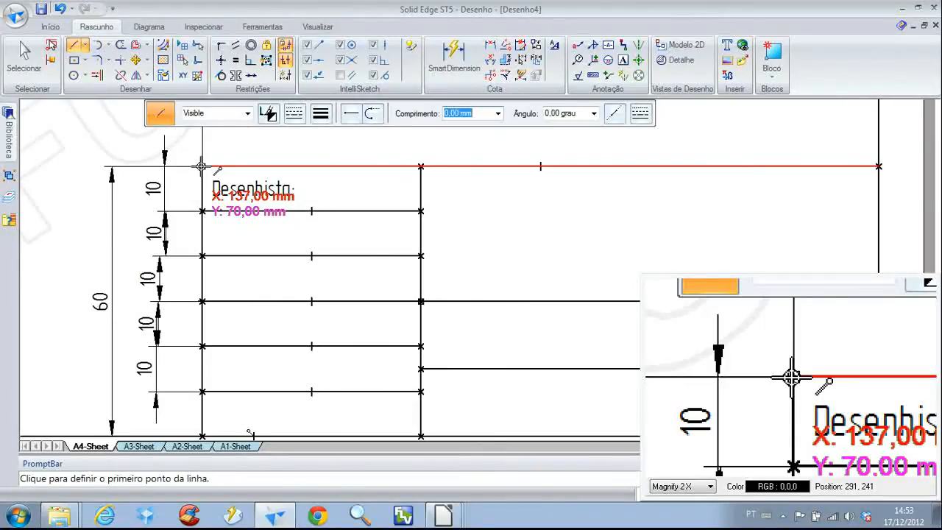
{"action": "right_click", "coordinate": [258, 142]}
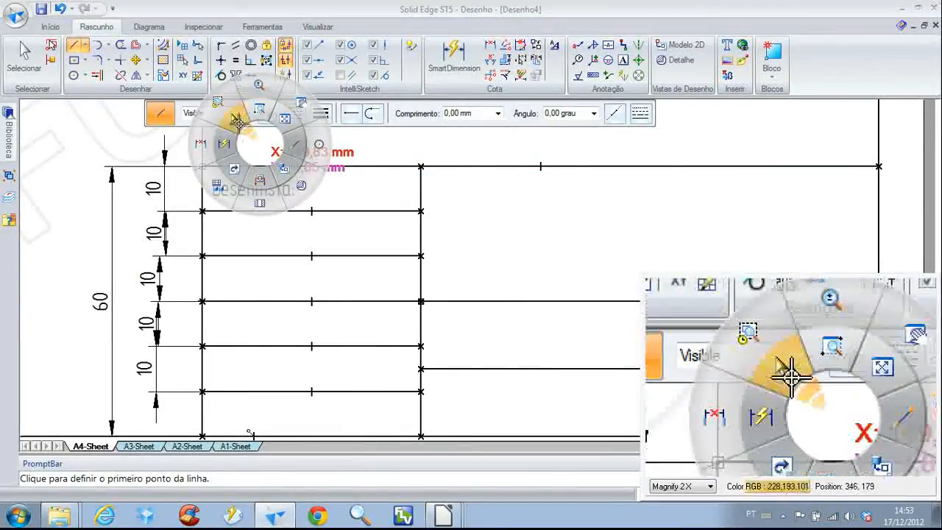
{"action": "left_click", "coordinate": [234, 123]}
Set the "Desenhista:" text box origin to X 137 mm and Y 70 mm
{"action": "double_click", "coordinate": [234, 193]}
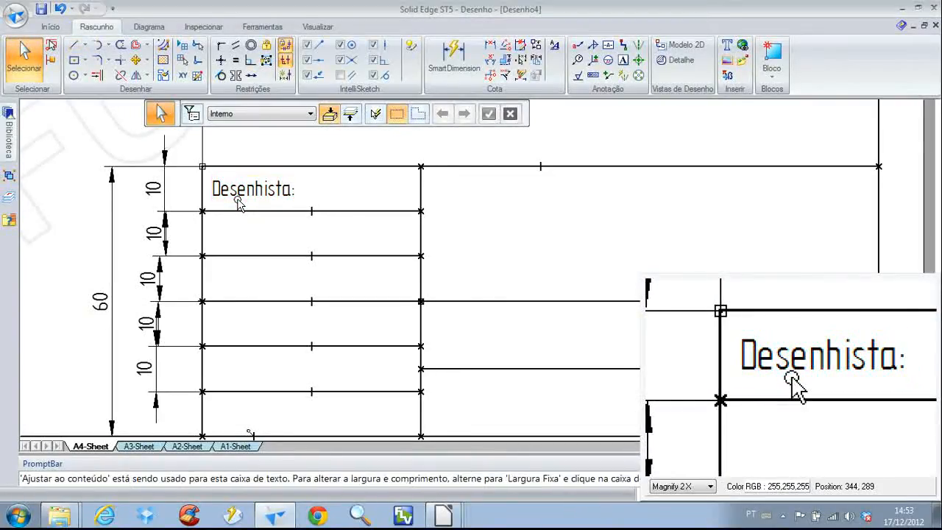
{"action": "left_click", "coordinate": [190, 113]}
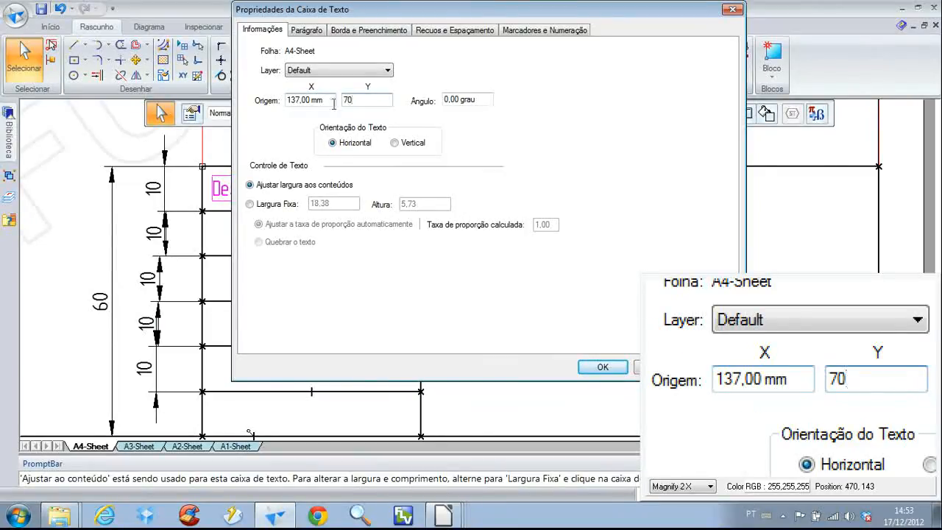
{"action": "left_click", "coordinate": [602, 366]}
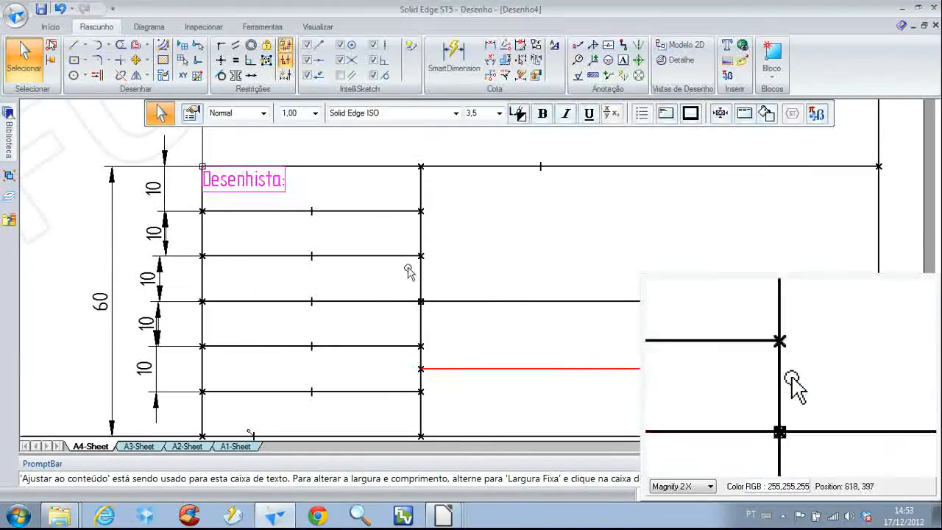
Set the font size of the whole "Desenhista:" text to 2
{"action": "left_click", "coordinate": [258, 180]}
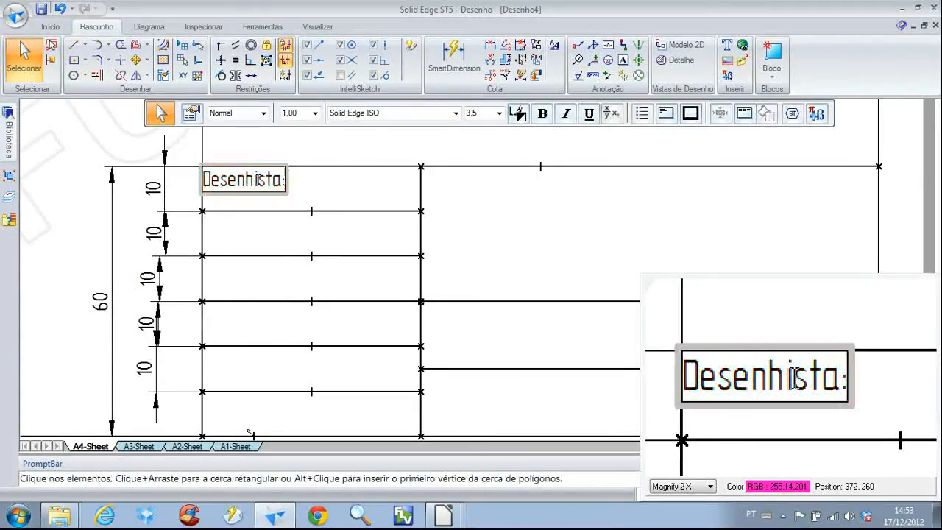
{"action": "double_click", "coordinate": [259, 180]}
{"action": "left_click", "coordinate": [478, 115]}
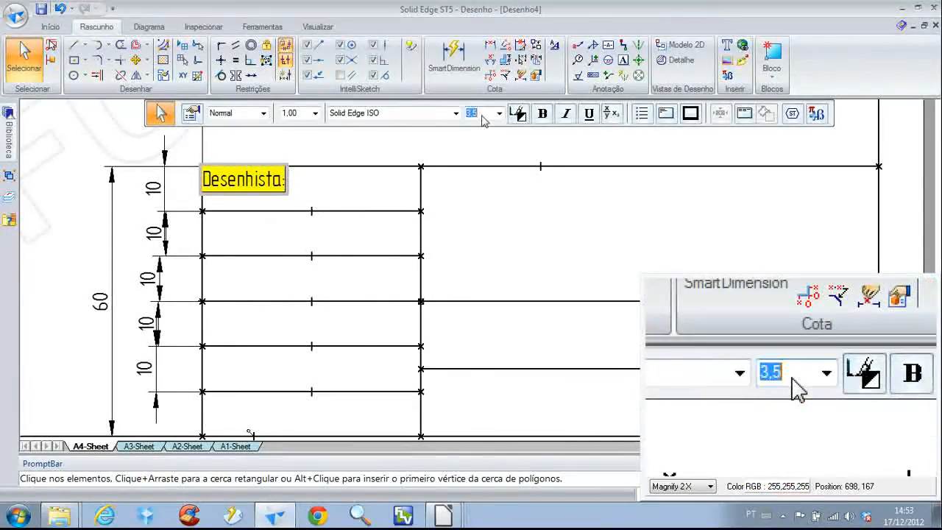
{"action": "key", "text": "Return"}
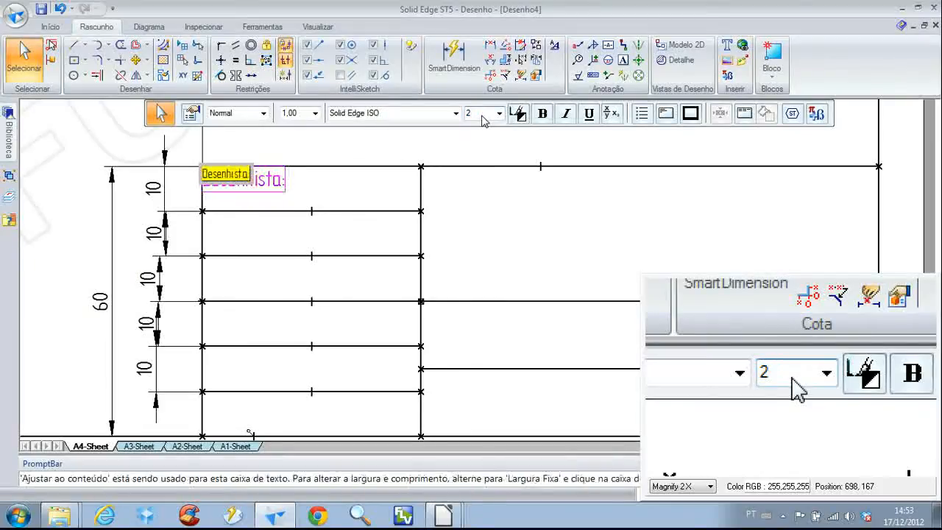
Set the "Desenhista:" text box origin to X 138 mm and Y 68 mm
{"action": "left_click", "coordinate": [300, 182]}
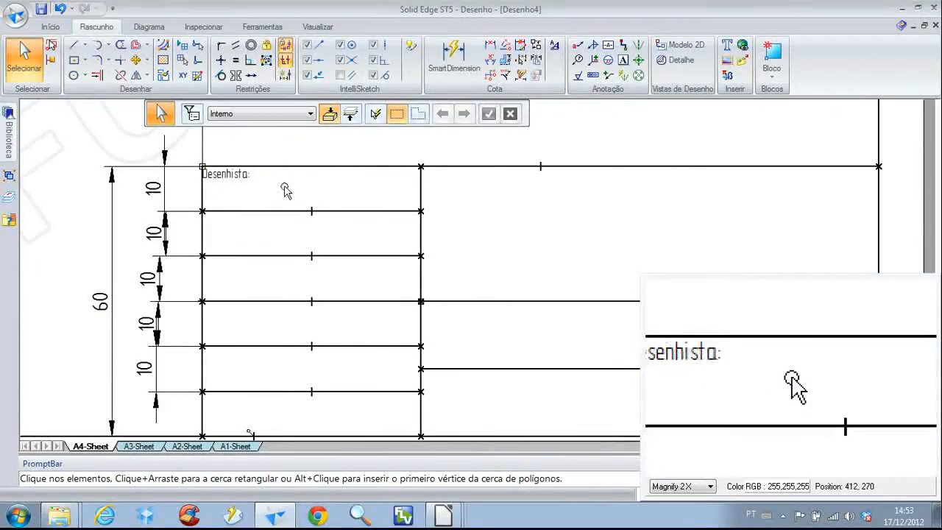
{"action": "left_click", "coordinate": [204, 170]}
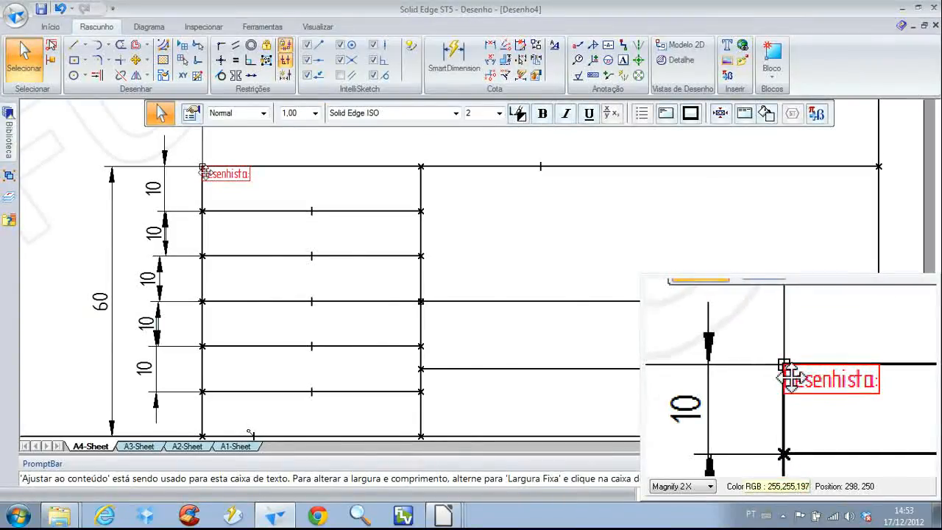
{"action": "left_click", "coordinate": [191, 113]}
{"action": "left_click", "coordinate": [298, 102]}
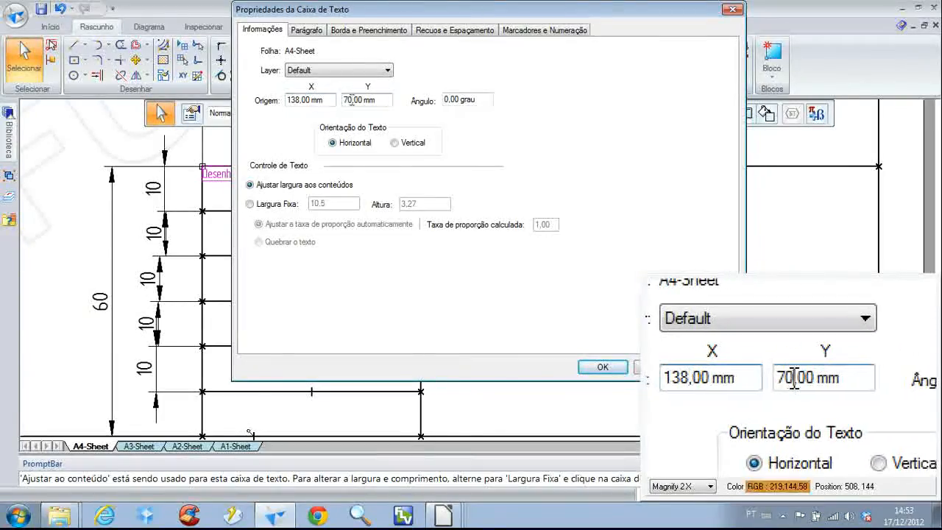
{"action": "left_click_drag", "start_coordinate": [352, 100], "coordinate": [332, 100]}
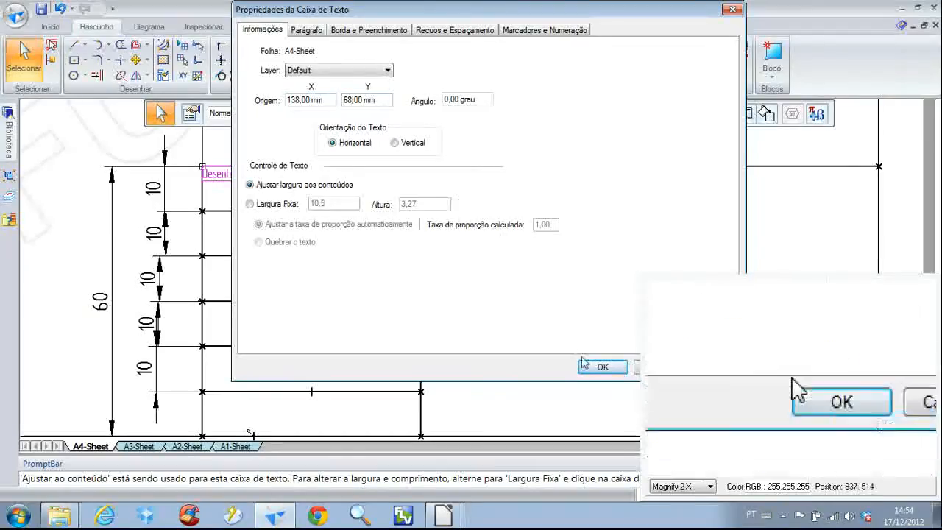
{"action": "left_click", "coordinate": [603, 366]}
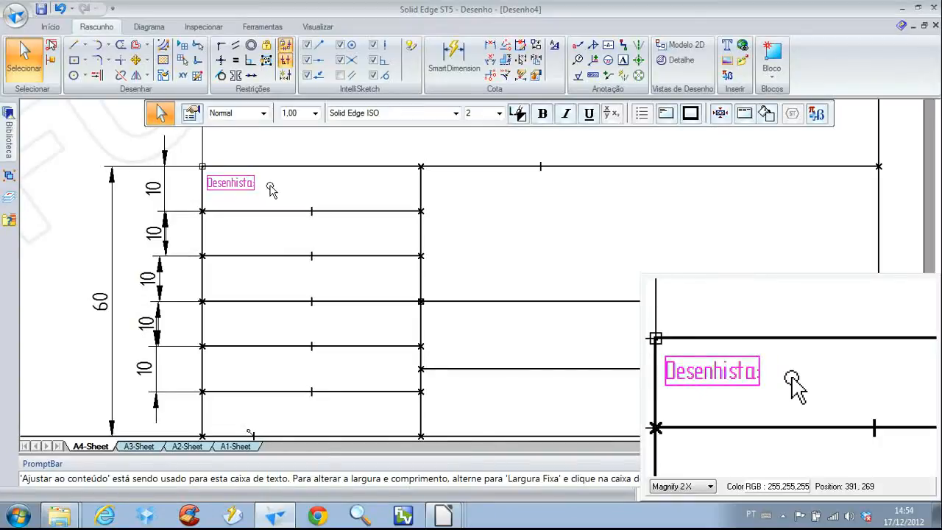
Copy the "Desenhista:" label into the second row of the title block and change its text to "Projetista:"
{"action": "scroll", "coordinate": [273, 189], "scroll_direction": "down", "scroll_amount": 3}
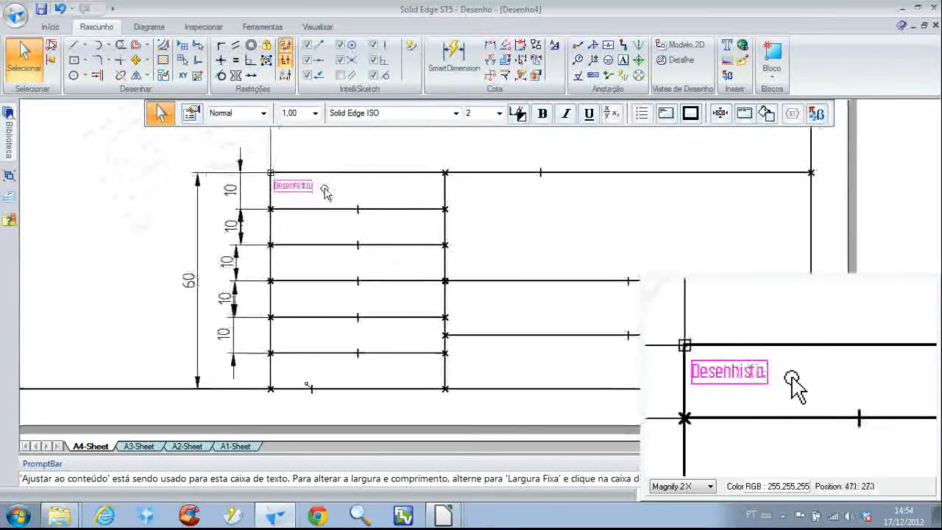
{"action": "scroll", "coordinate": [298, 185], "scroll_direction": "up", "scroll_amount": 1}
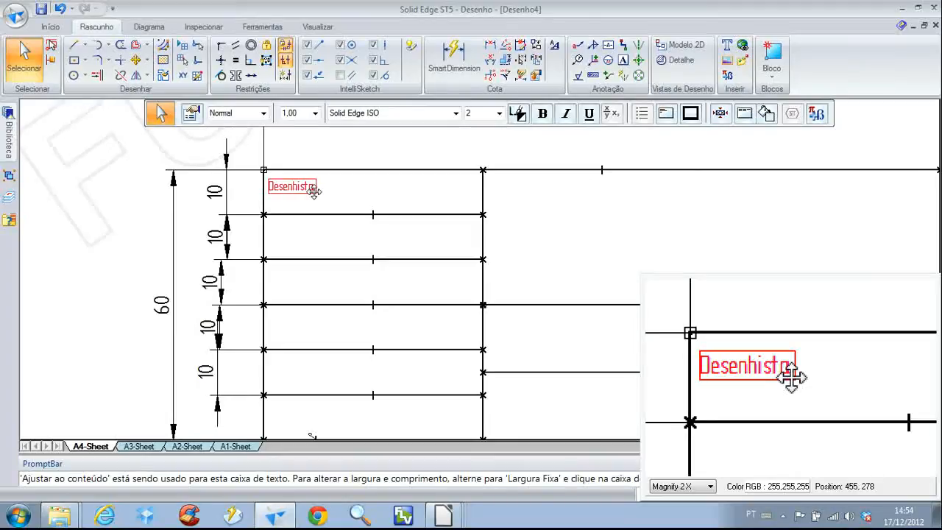
{"action": "key", "text": "ctrl+c"}
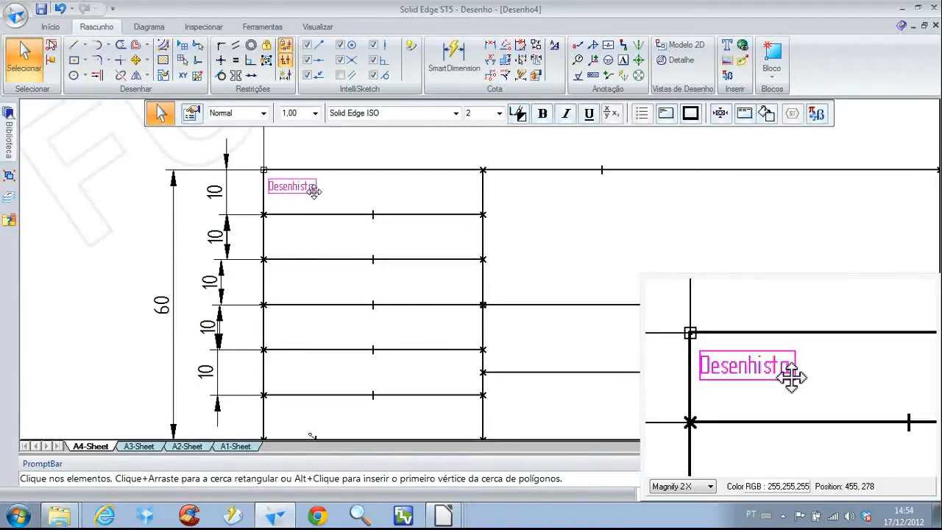
{"action": "key", "text": "ctrl+v"}
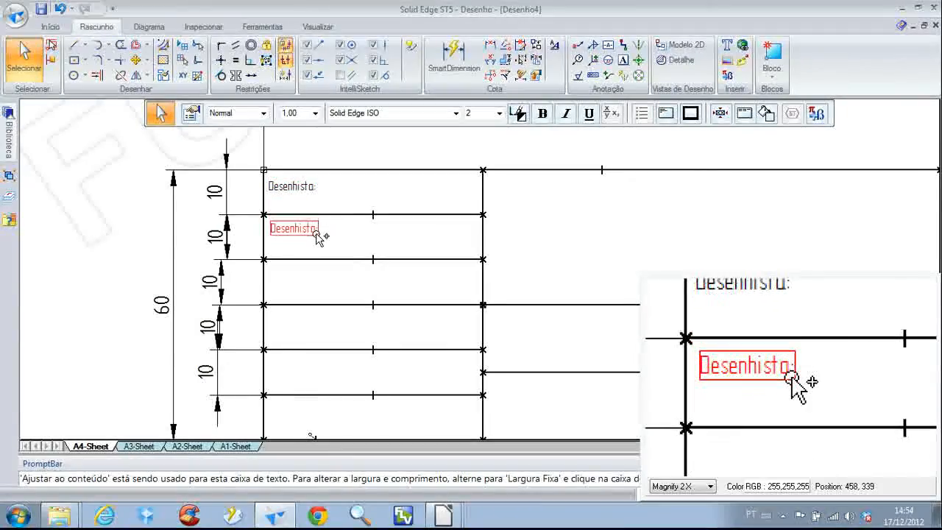
{"action": "left_click", "coordinate": [306, 228]}
{"action": "double_click", "coordinate": [306, 228]}
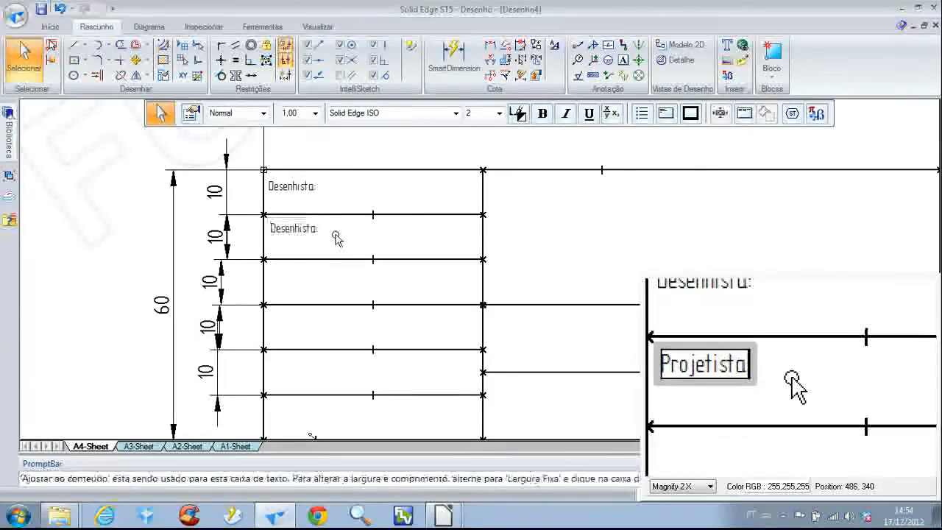
{"action": "left_click", "coordinate": [336, 237]}
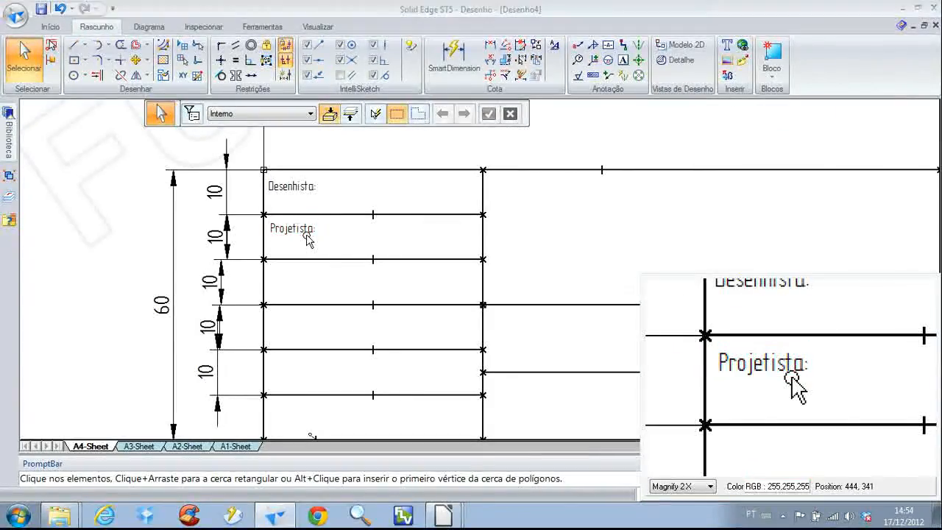
Check the coordinates of the second row's upper-left corner and set the "Projetista:" text box origin to X 138 mm and Y 58 mm
{"action": "left_click", "coordinate": [306, 237]}
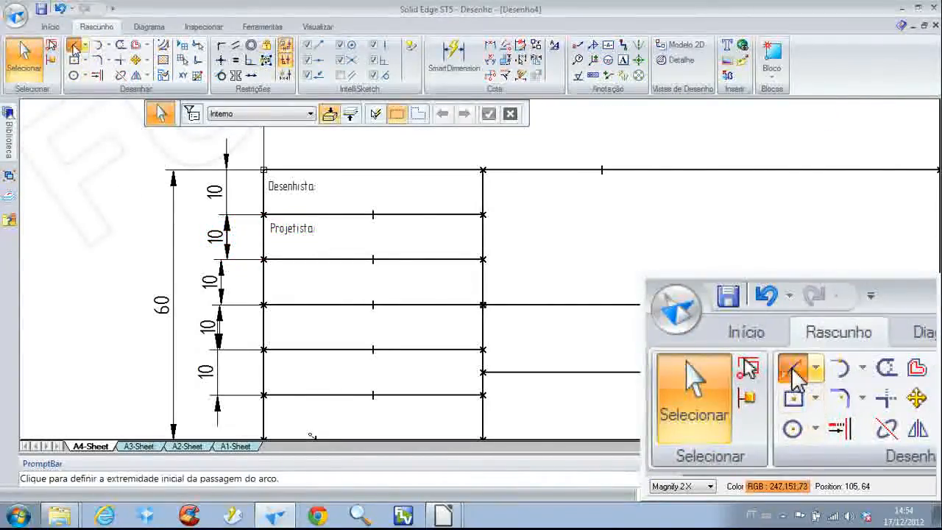
{"action": "left_click", "coordinate": [75, 45]}
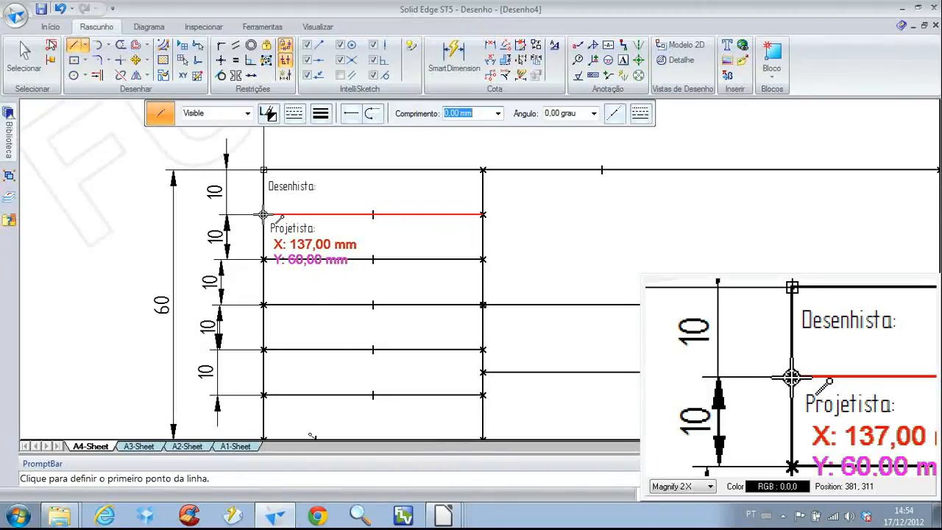
{"action": "key", "text": "Escape"}
{"action": "left_click", "coordinate": [274, 231]}
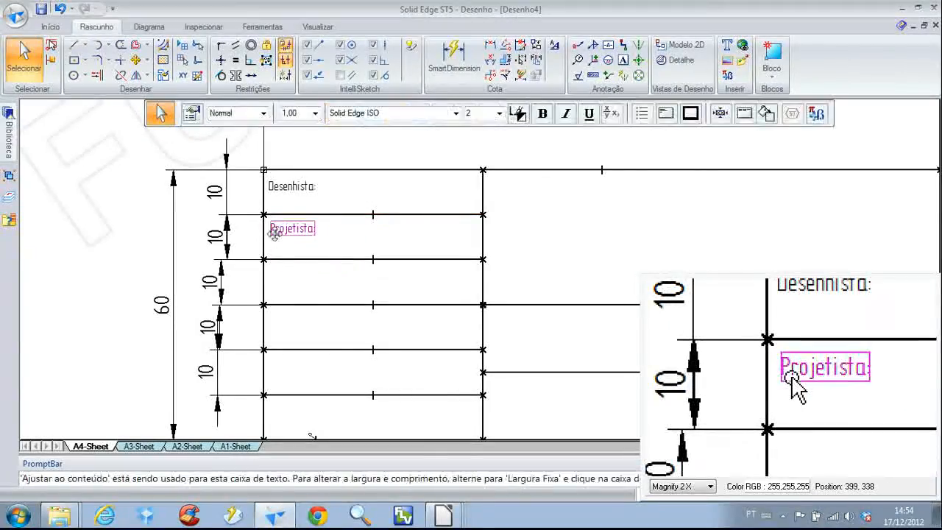
{"action": "left_click", "coordinate": [192, 114]}
{"action": "left_click", "coordinate": [283, 101]}
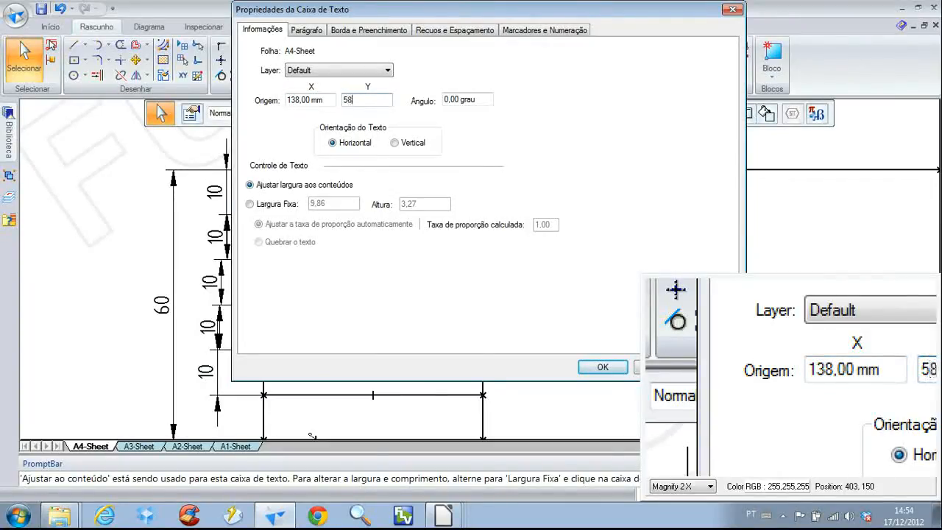
{"action": "left_click", "coordinate": [602, 368]}
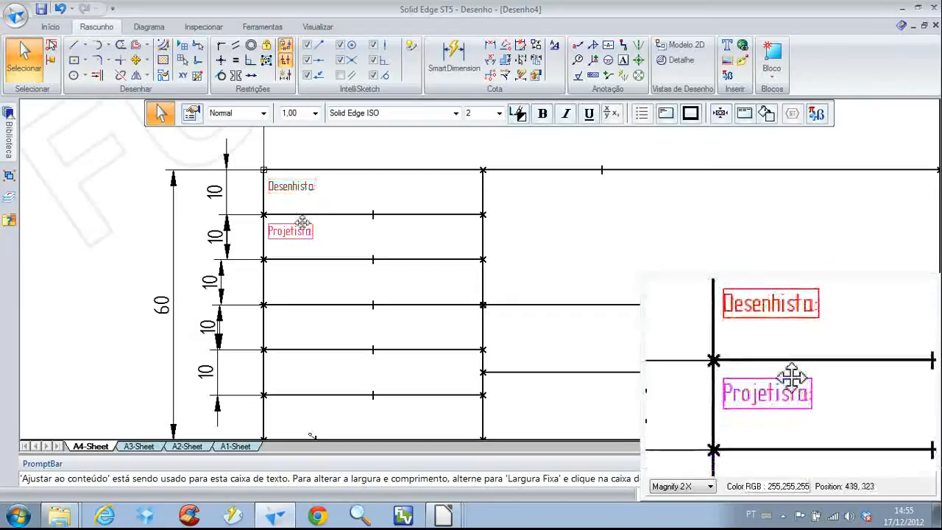
{"action": "key", "text": "Escape"}
Copy the "Projetista:" label into the third row and change the copy's text to "Gerente:"
{"action": "scroll", "coordinate": [335, 233], "scroll_direction": "down", "scroll_amount": 2}
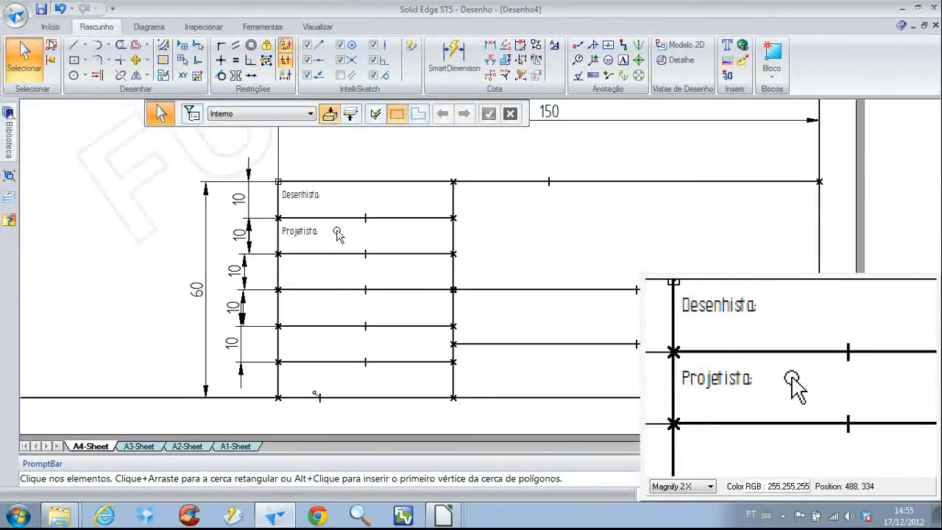
{"action": "scroll", "coordinate": [295, 220], "scroll_direction": "up", "scroll_amount": 2}
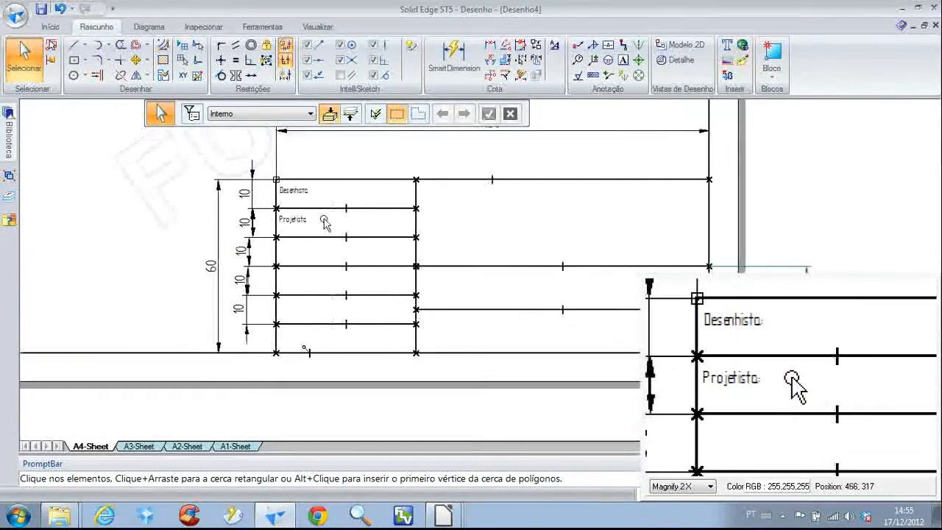
{"action": "middle_click_drag", "start_coordinate": [314, 223], "coordinate": [354, 220]}
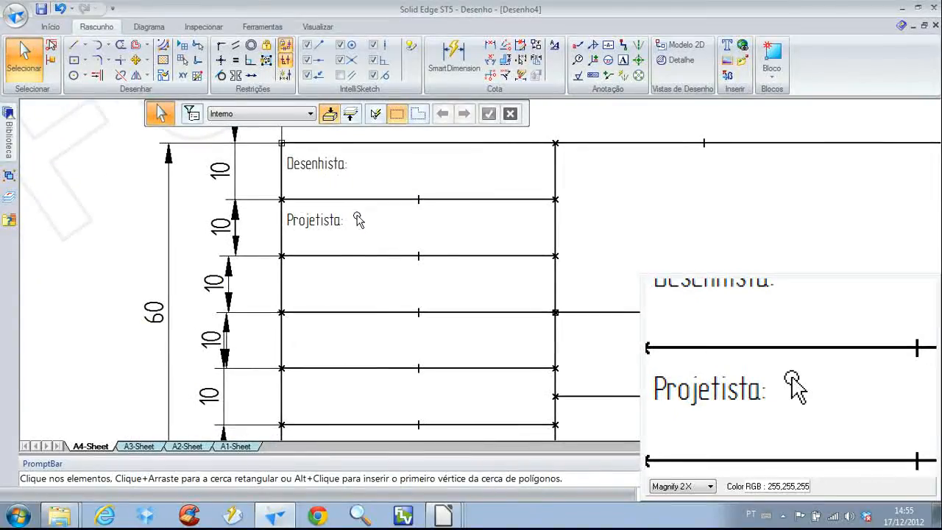
{"action": "left_click", "coordinate": [332, 233]}
{"action": "left_click_drag", "start_coordinate": [333, 232], "coordinate": [336, 289]}
{"action": "double_click", "coordinate": [338, 277]}
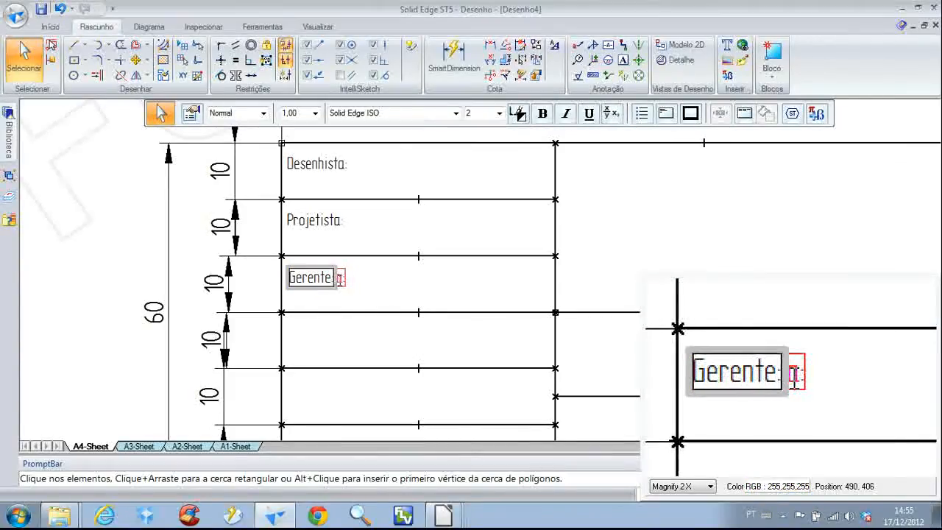
{"action": "left_click", "coordinate": [349, 278]}
{"action": "left_click", "coordinate": [370, 277]}
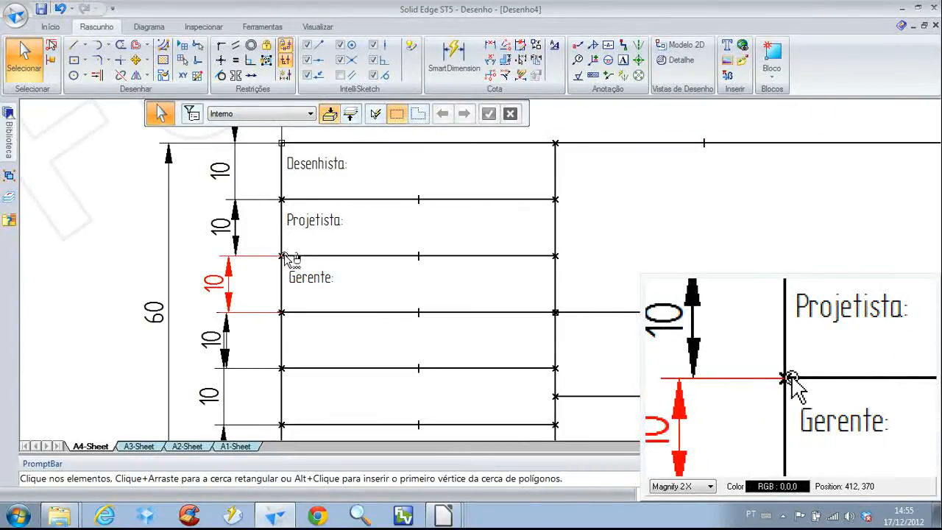
Check the third row's upper-left corner coordinates and set the "Gerente:" text box origin to X 138 mm, offsetting Y like the labels above
{"action": "left_click", "coordinate": [70, 44]}
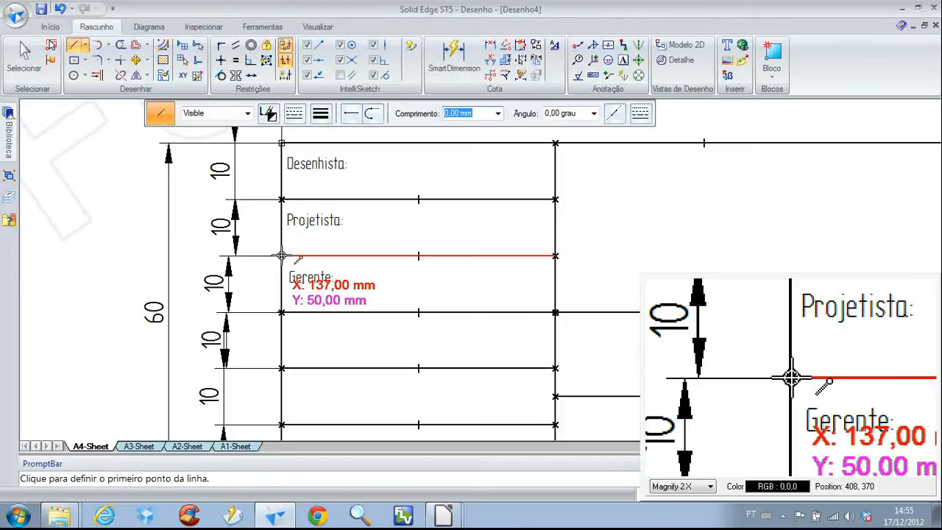
{"action": "key", "text": "Escape"}
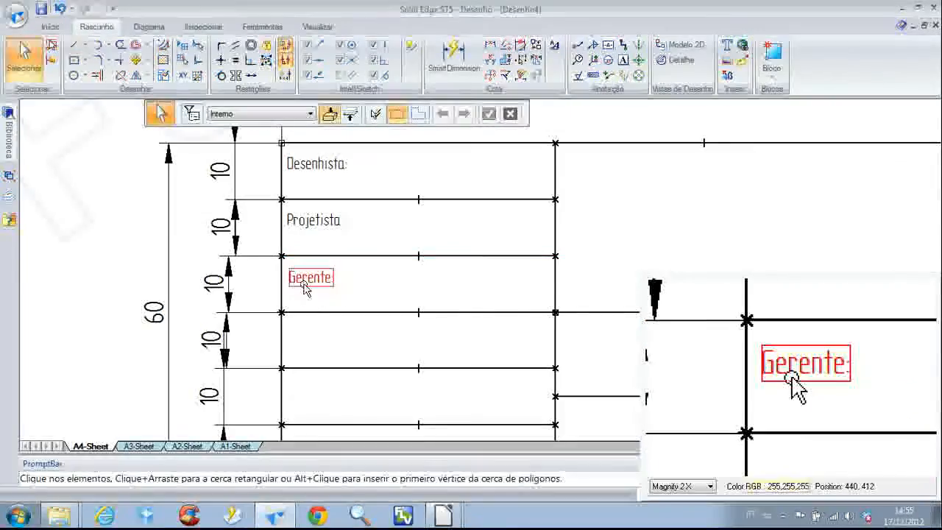
{"action": "left_click", "coordinate": [307, 288]}
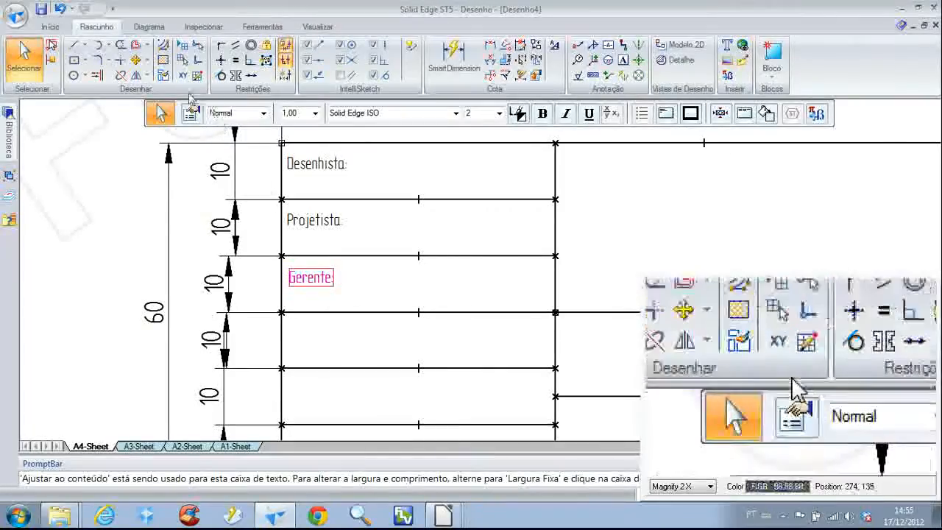
{"action": "left_click", "coordinate": [191, 117]}
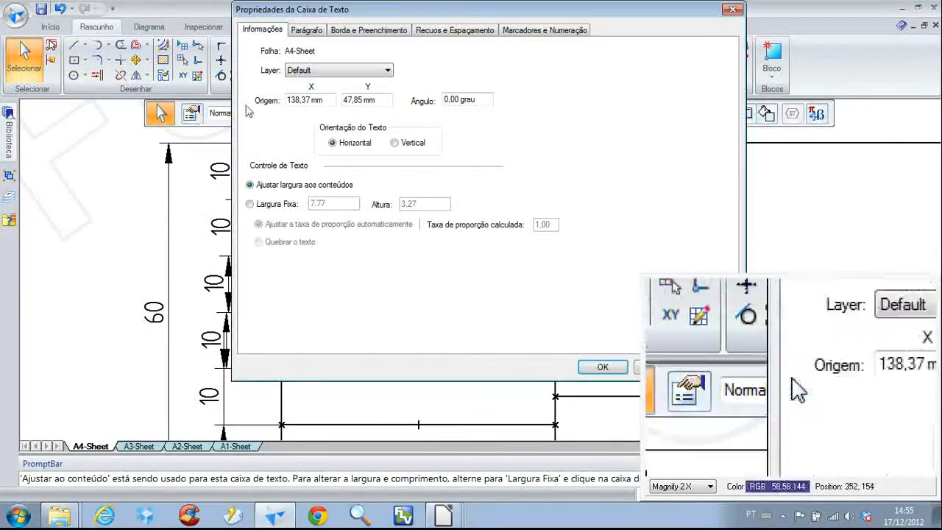
{"action": "left_click_drag", "start_coordinate": [316, 14], "coordinate": [324, 71]}
{"action": "left_click_drag", "start_coordinate": [317, 129], "coordinate": [274, 129]}
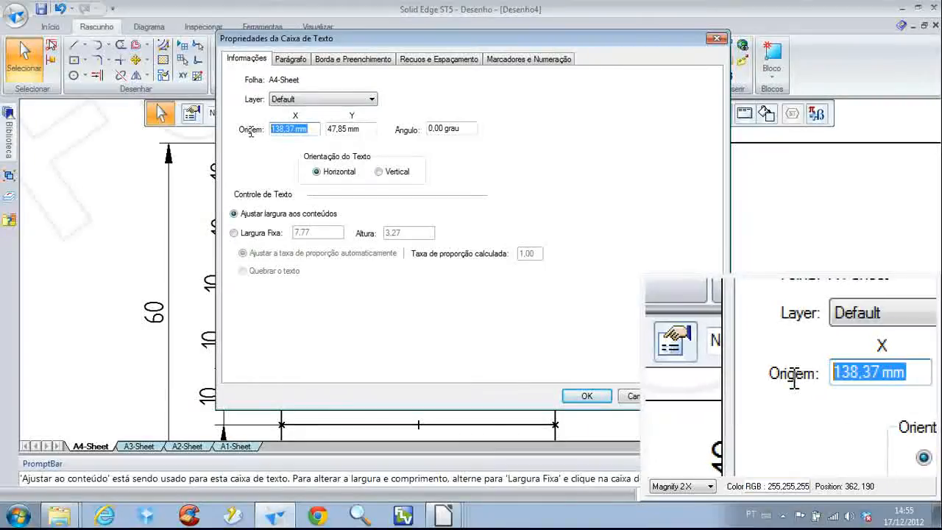
{"action": "type", "text": "138"}
{"action": "key", "text": "Tab"}
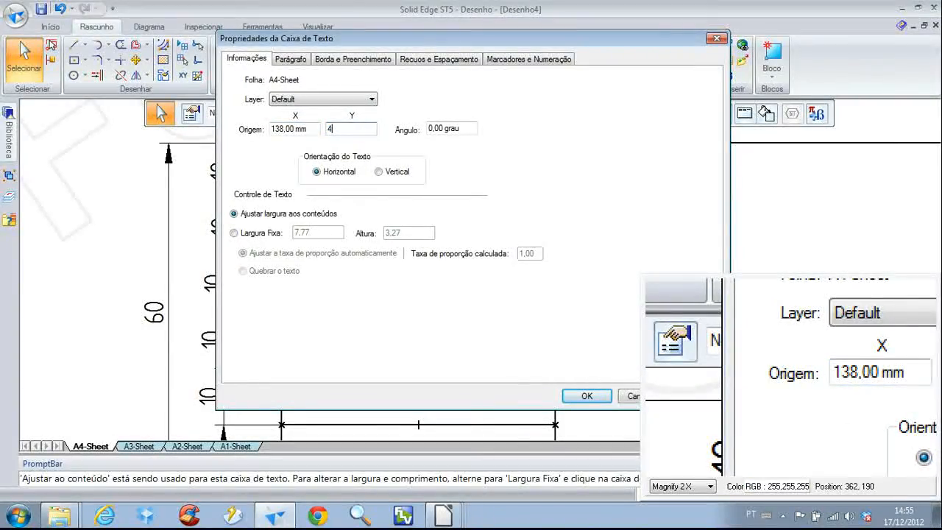
{"action": "left_click", "coordinate": [587, 395]}
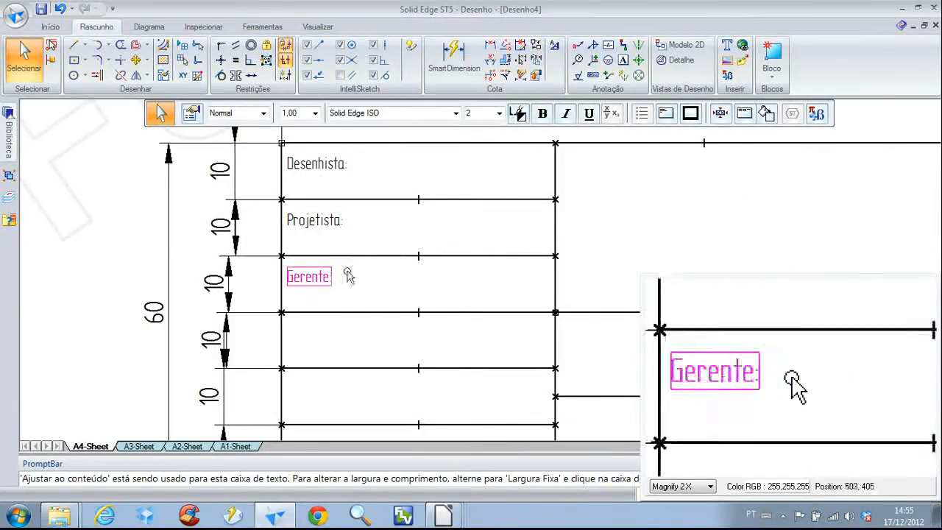
{"action": "left_click", "coordinate": [377, 223]}
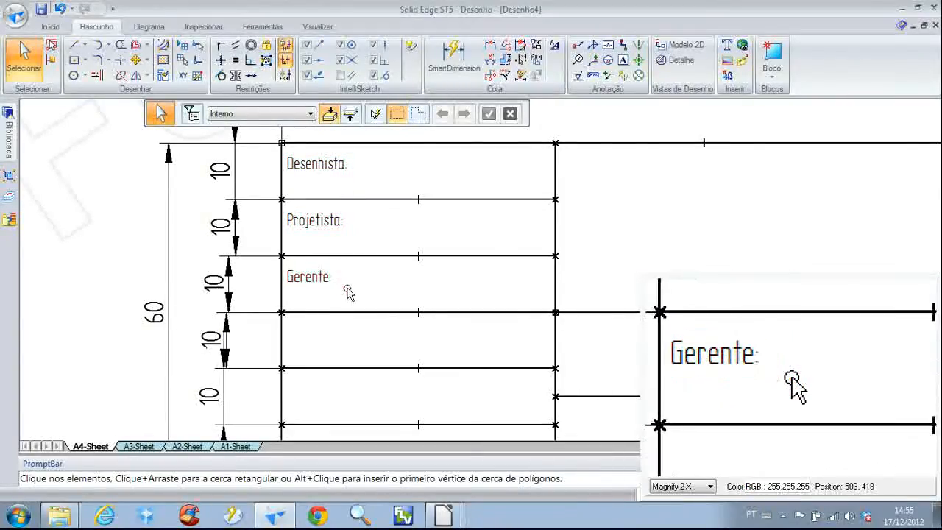
Copy the "Gerente:" label into the fourth row and change the copy's text to "Norma:"
{"action": "middle_click_drag", "start_coordinate": [346, 292], "coordinate": [298, 213]}
{"action": "left_click", "coordinate": [284, 210]}
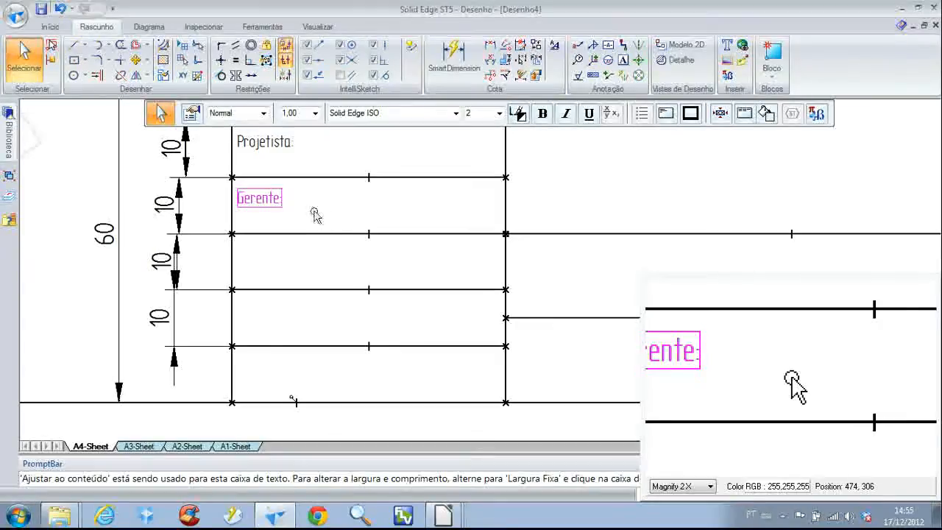
{"action": "left_click_drag", "start_coordinate": [283, 205], "coordinate": [286, 263]}
{"action": "double_click", "coordinate": [266, 252]}
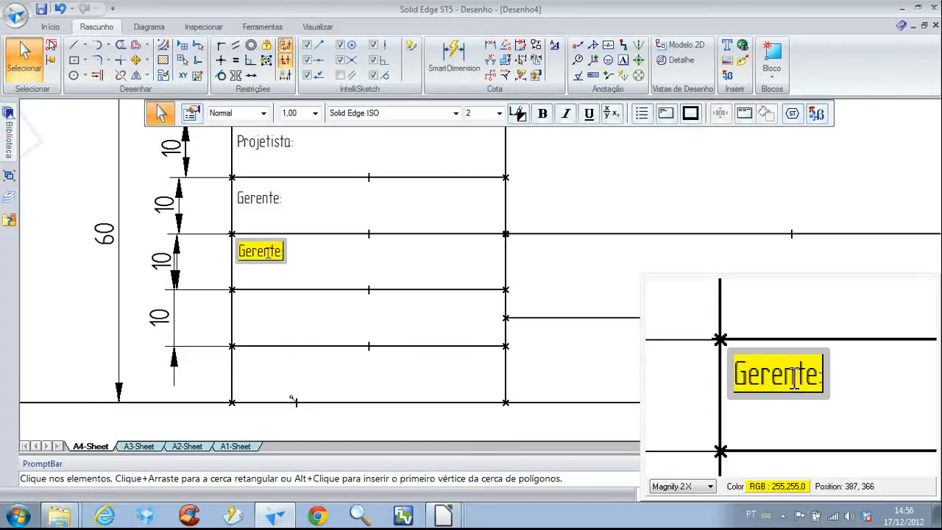
{"action": "type", "text": "M"}
{"action": "key", "text": "BackSpace"}
{"action": "type", "text": "Norm"}
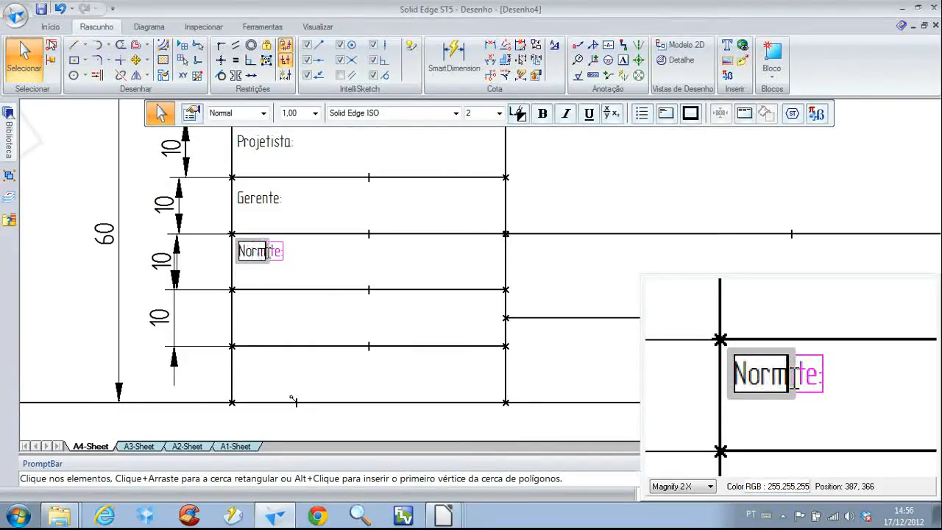
{"action": "type", "text": "a:"}
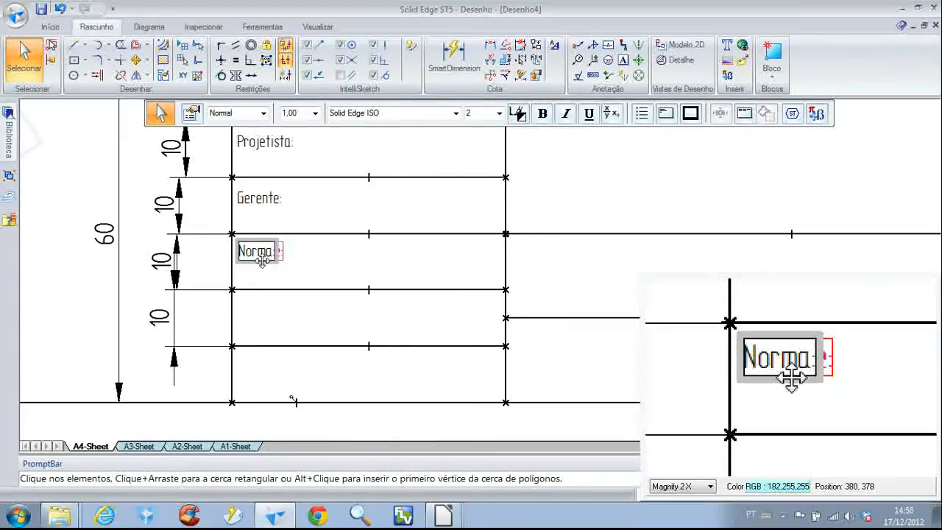
Set the origin of the "Norma:" text box to X 138 mm and Y 38 mm
{"action": "left_click", "coordinate": [263, 261]}
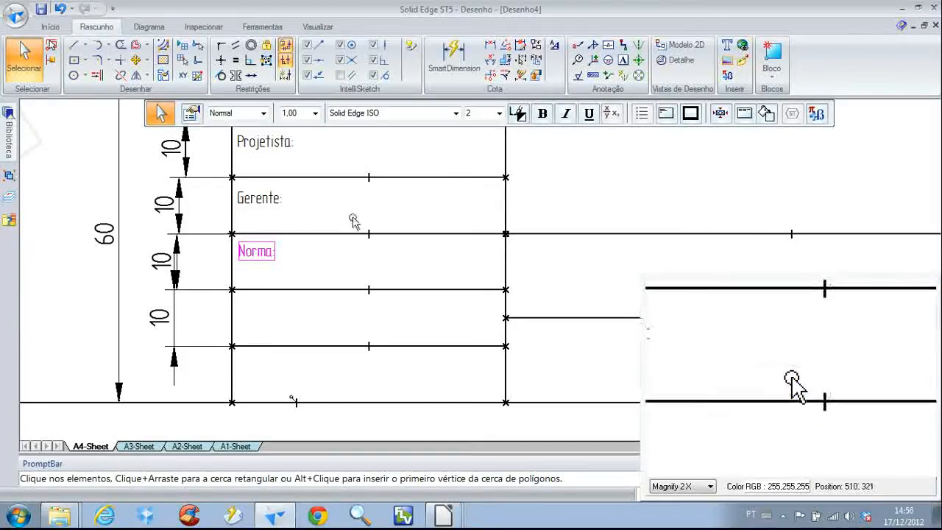
{"action": "left_click", "coordinate": [197, 115]}
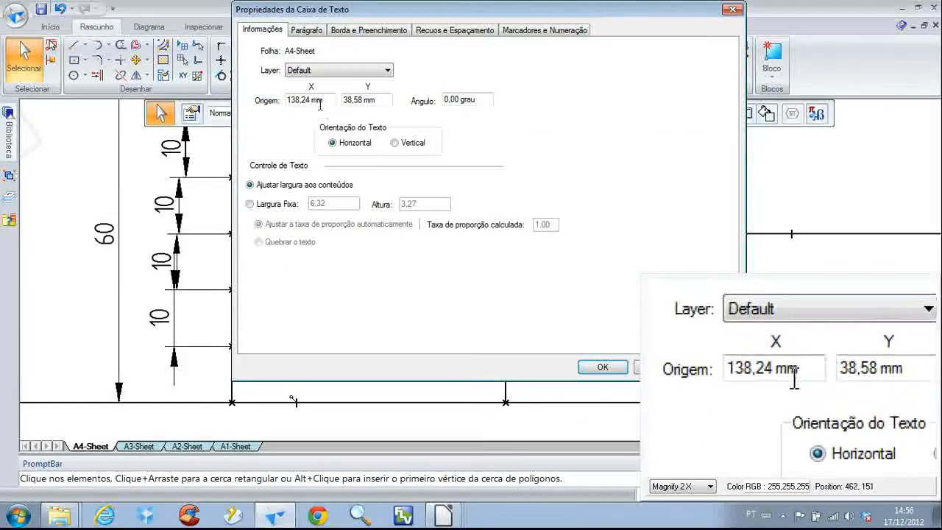
{"action": "left_click_drag", "start_coordinate": [327, 100], "coordinate": [251, 100]}
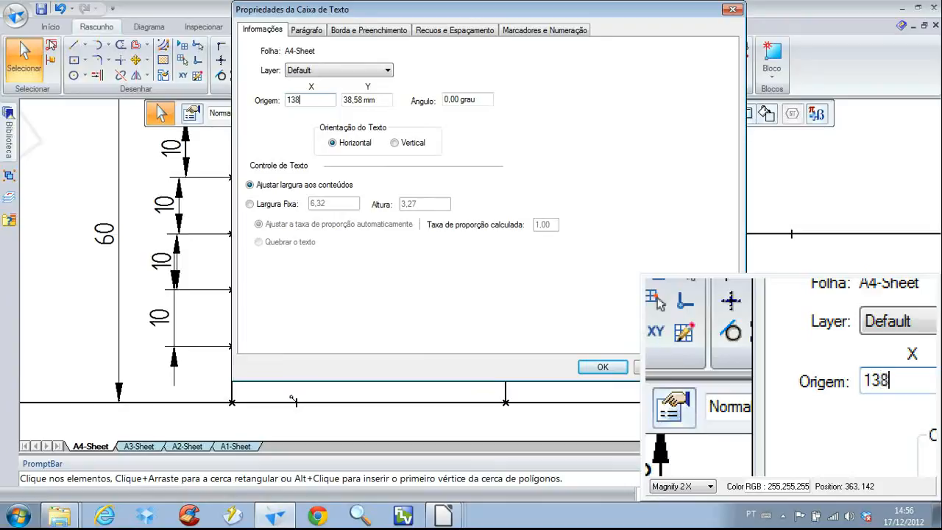
{"action": "type", "text": "138"}
{"action": "left_click", "coordinate": [360, 99]}
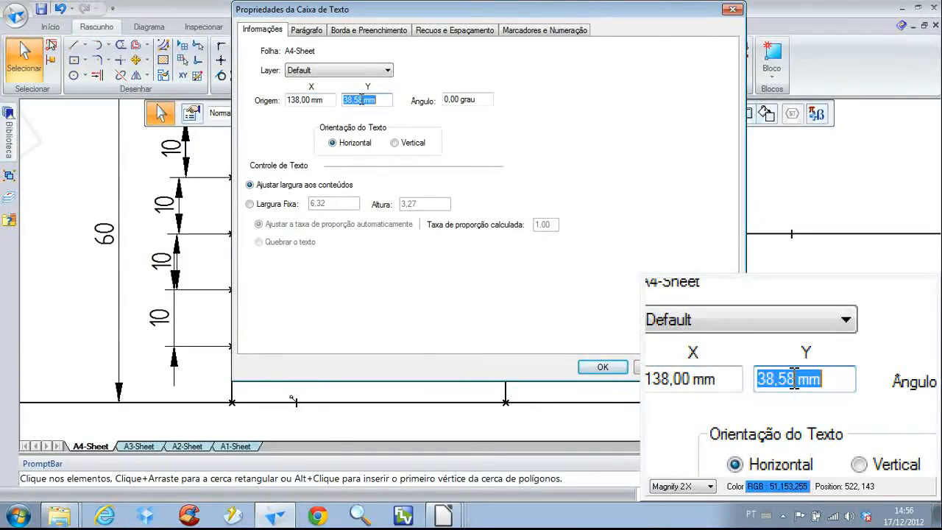
{"action": "type", "text": "38"}
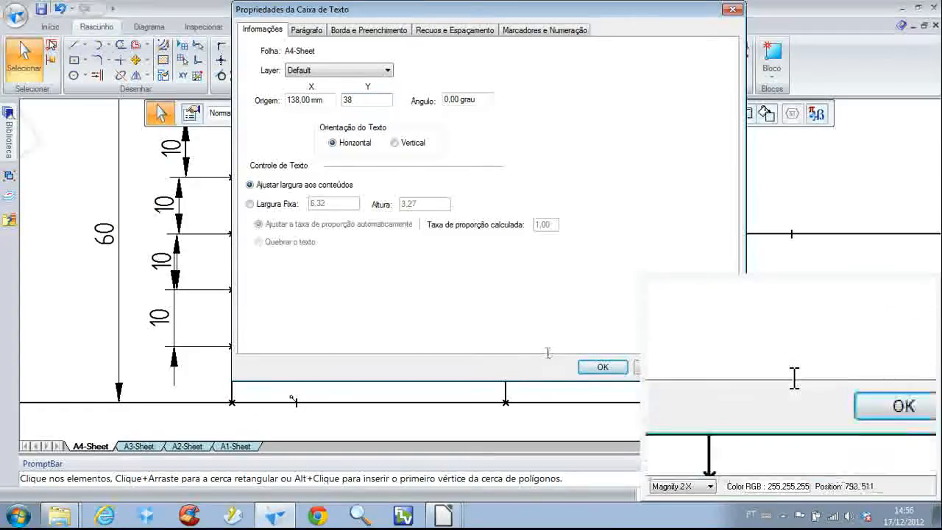
{"action": "left_click", "coordinate": [603, 366]}
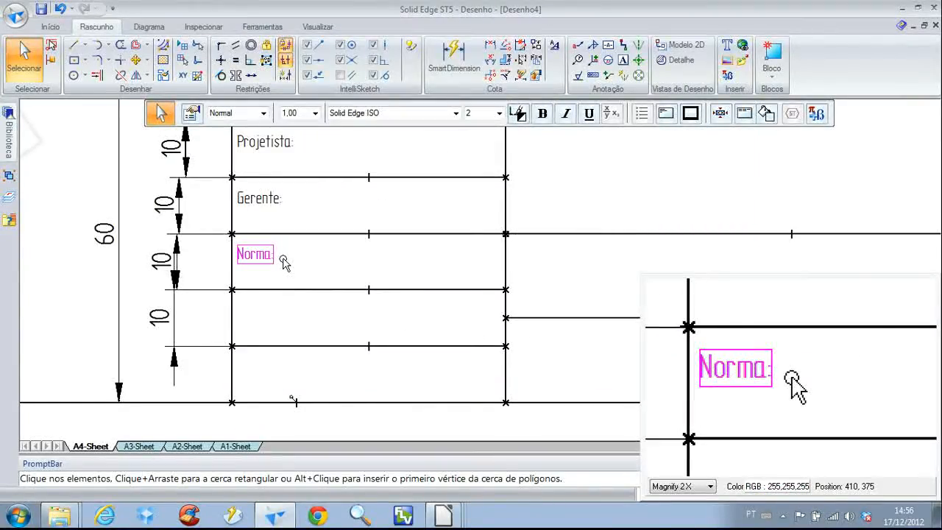
Copy the "Norma:" label into the fifth row of the title block and change the copy's text to "Escala:"
{"action": "scroll", "coordinate": [283, 259], "scroll_direction": "down", "scroll_amount": 1}
{"action": "middle_click_drag", "start_coordinate": [296, 261], "coordinate": [299, 301]}
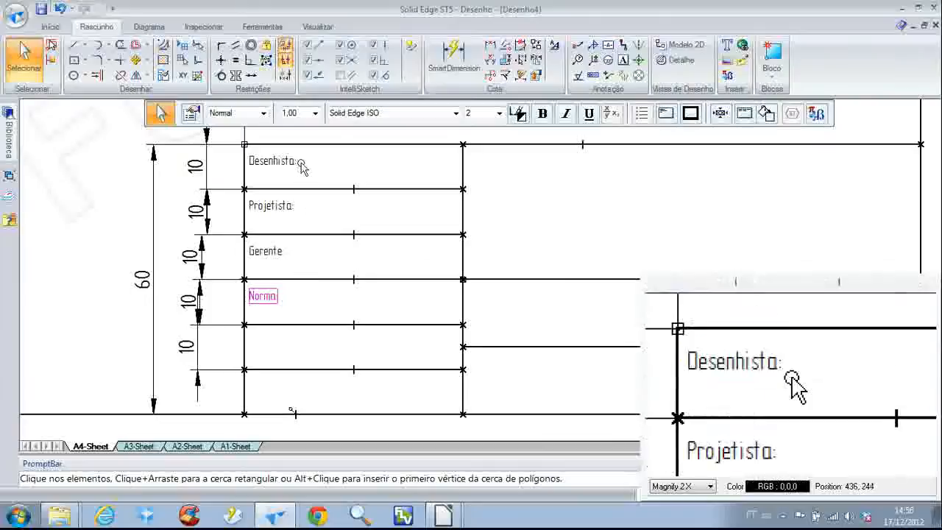
{"action": "left_click_drag", "start_coordinate": [277, 298], "coordinate": [279, 343], "text": "ctrl"}
{"action": "double_click", "coordinate": [271, 337]}
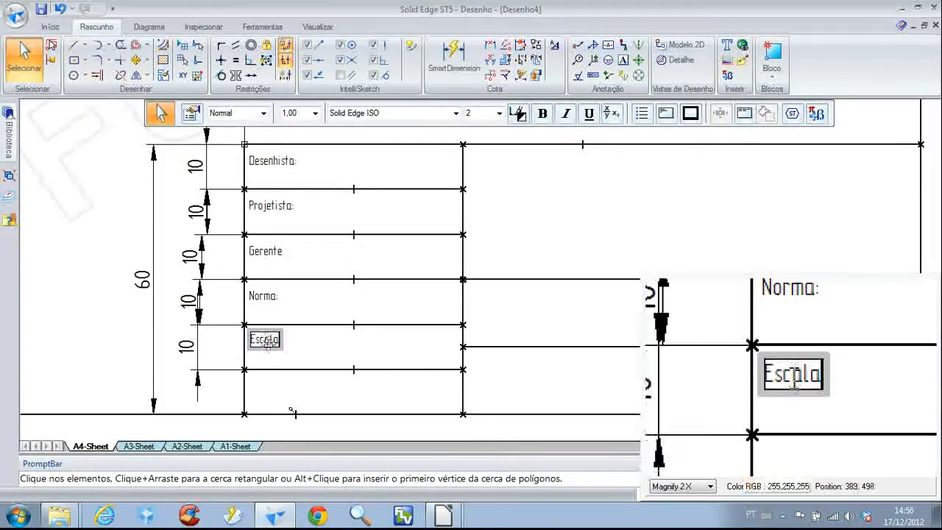
Set the origin of the "Escala:" text box to X 138 mm and Y 28 mm
{"action": "left_click", "coordinate": [271, 349]}
{"action": "left_click", "coordinate": [191, 113]}
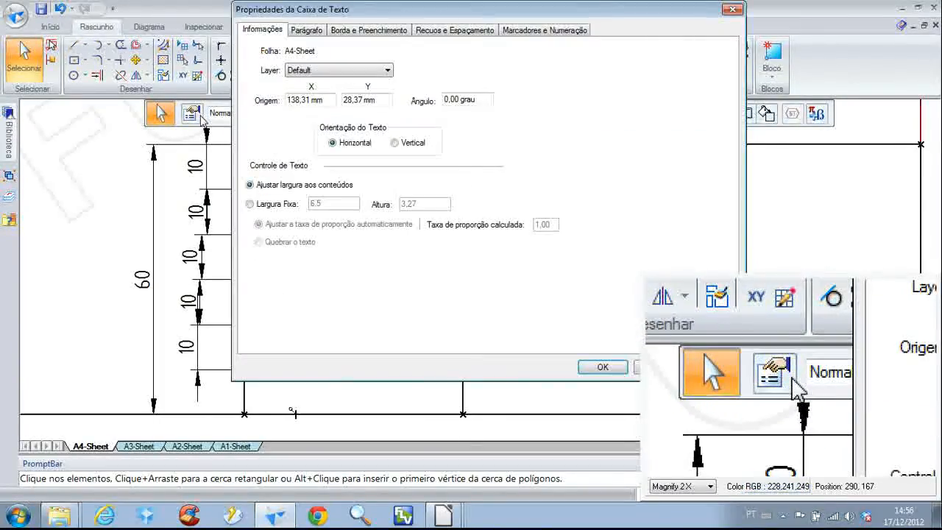
{"action": "left_click_drag", "start_coordinate": [324, 99], "coordinate": [270, 98]}
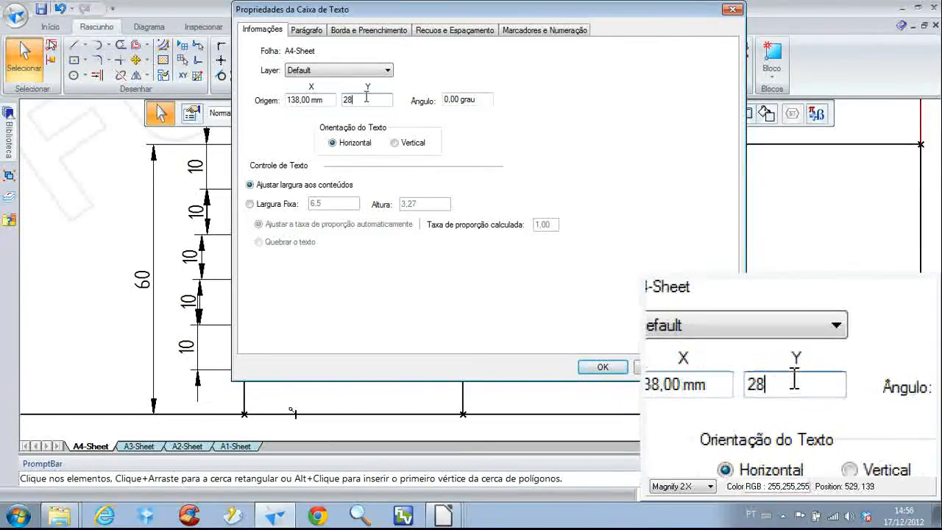
{"action": "left_click", "coordinate": [597, 368]}
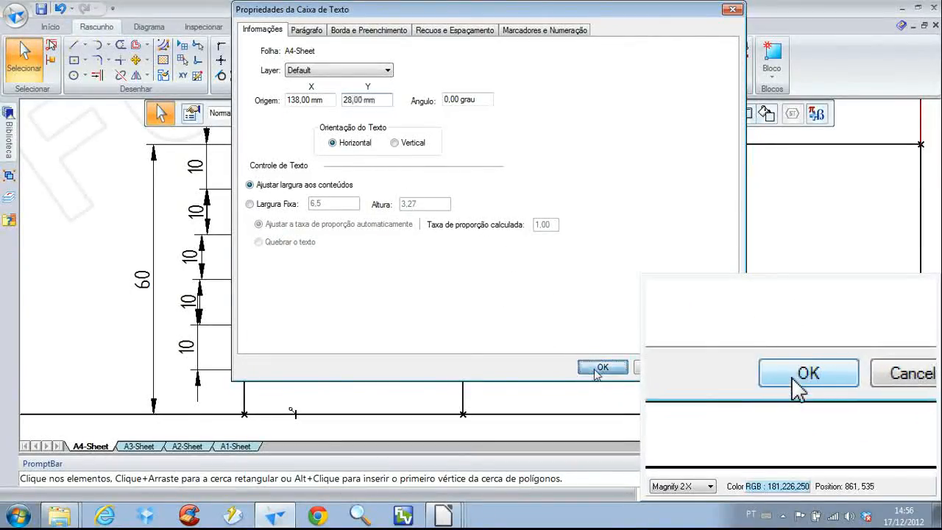
{"action": "left_click", "coordinate": [375, 346]}
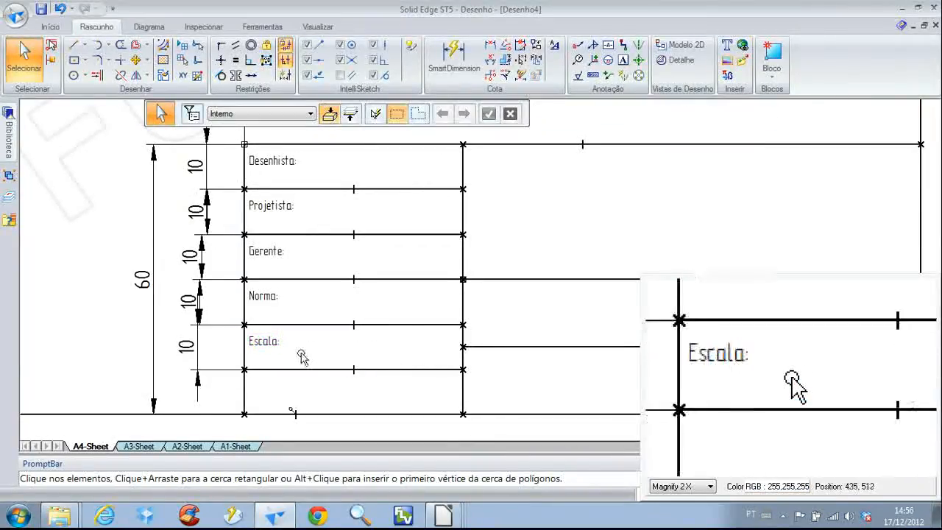
Copy the "Escala:" label into the sixth row of the title block and change the copy's text to "Folha Nº:"
{"action": "scroll", "coordinate": [304, 350], "scroll_direction": "down", "scroll_amount": 4}
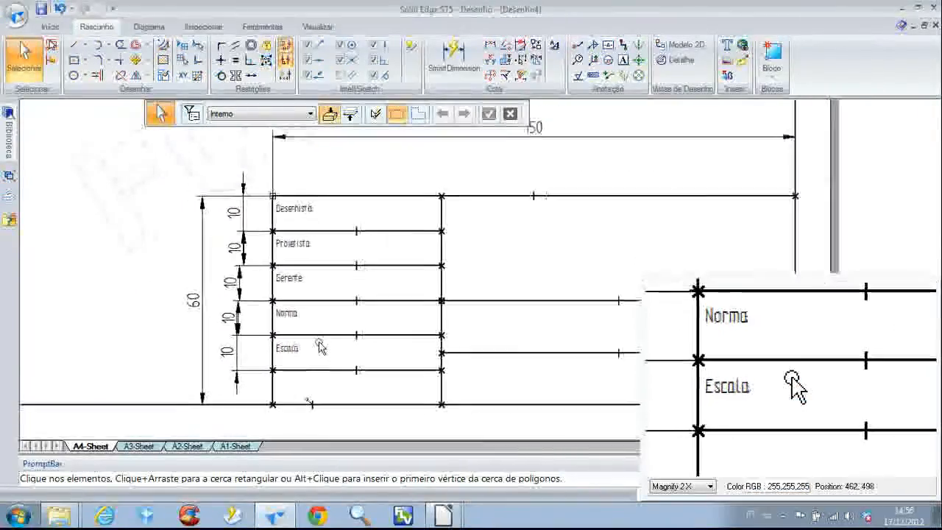
{"action": "scroll", "coordinate": [320, 347], "scroll_direction": "up", "scroll_amount": 3}
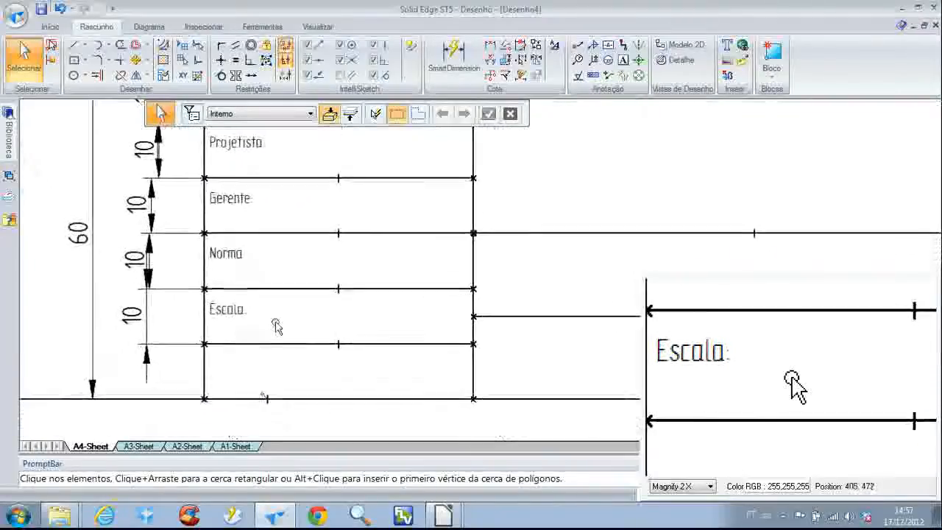
{"action": "scroll", "coordinate": [273, 326], "scroll_direction": "down", "scroll_amount": 2}
{"action": "middle_click_drag", "start_coordinate": [271, 307], "coordinate": [291, 318]}
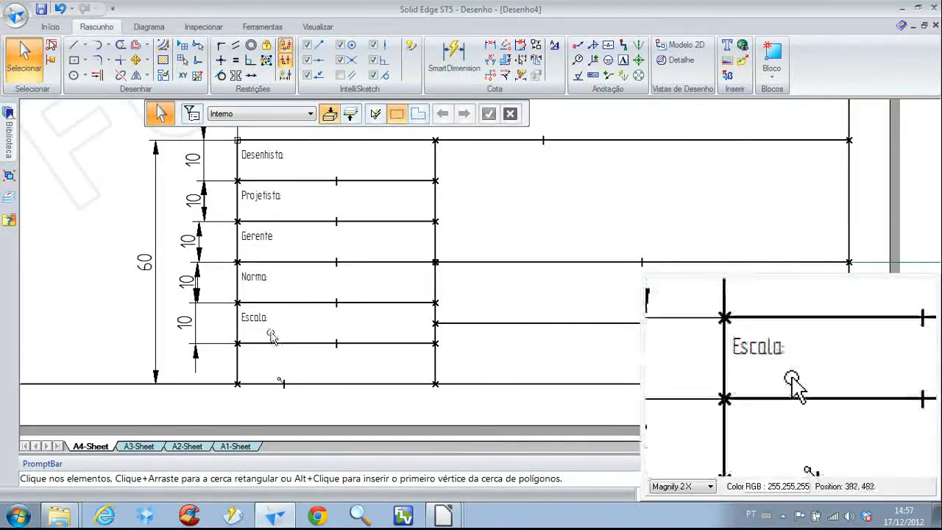
{"action": "left_click_drag", "start_coordinate": [263, 318], "coordinate": [274, 360], "text": "ctrl"}
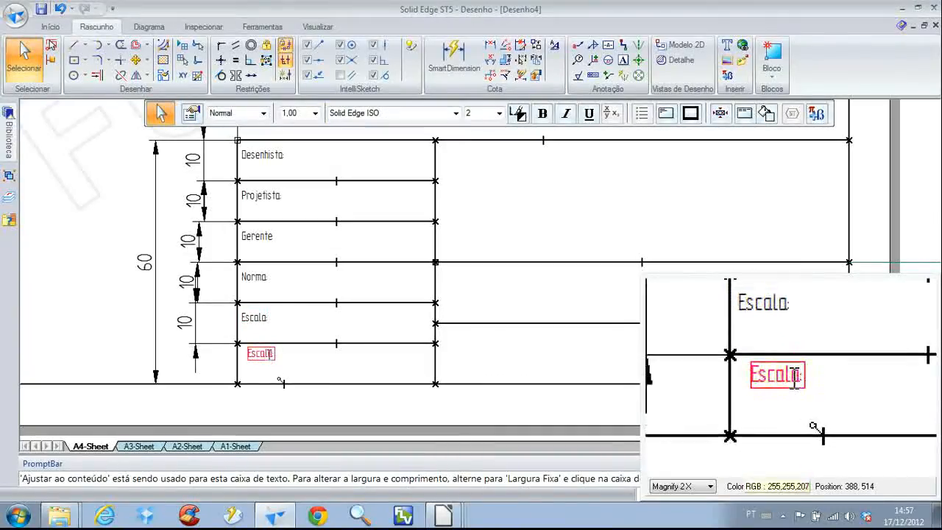
{"action": "scroll", "coordinate": [267, 355], "scroll_direction": "up", "scroll_amount": 2}
{"action": "double_click", "coordinate": [268, 355]}
{"action": "type", "text": "Folha Nº:"}
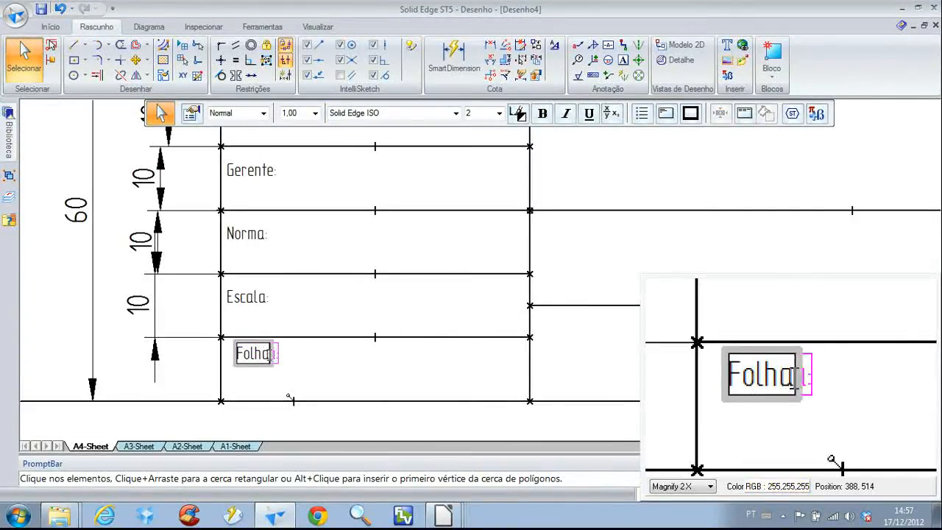
Set the origin of the "Folha Nº:" text box to X 138 mm and Y 18 mm
{"action": "left_click", "coordinate": [267, 366]}
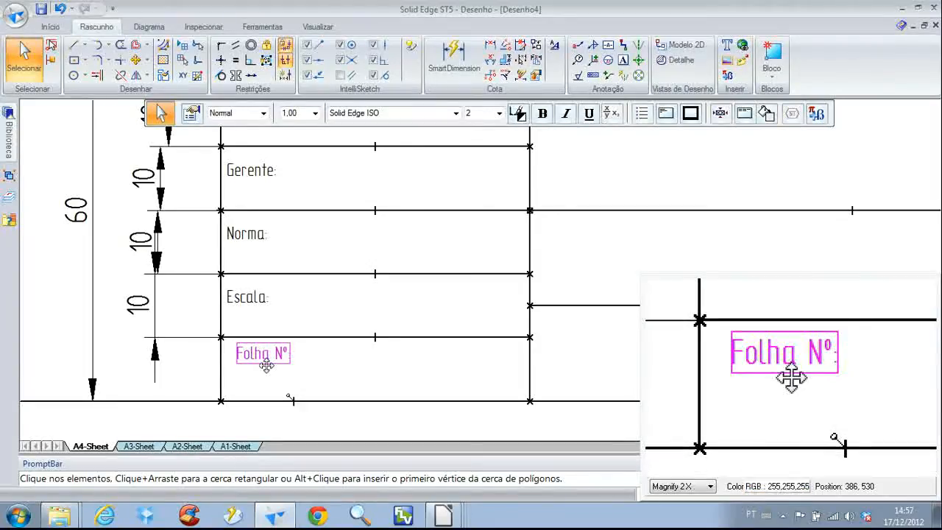
{"action": "left_click", "coordinate": [193, 116]}
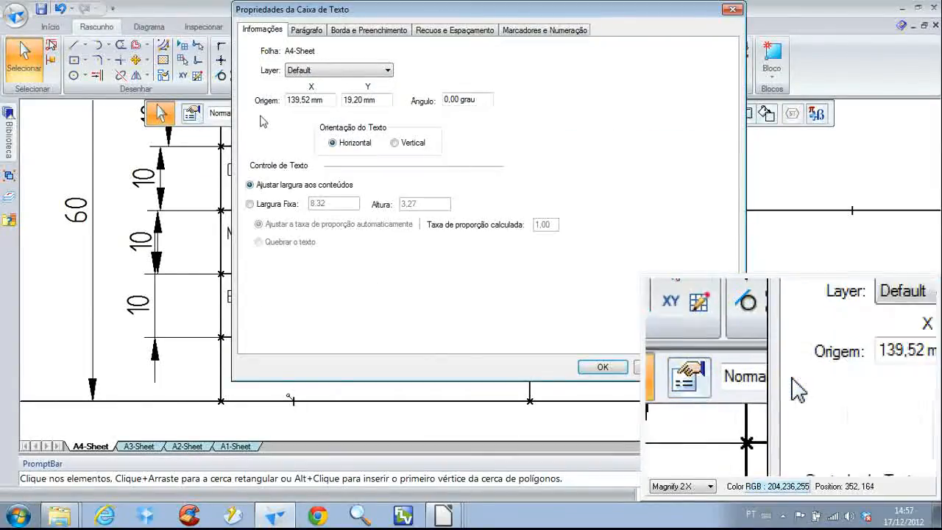
{"action": "left_click_drag", "start_coordinate": [287, 100], "coordinate": [329, 100]}
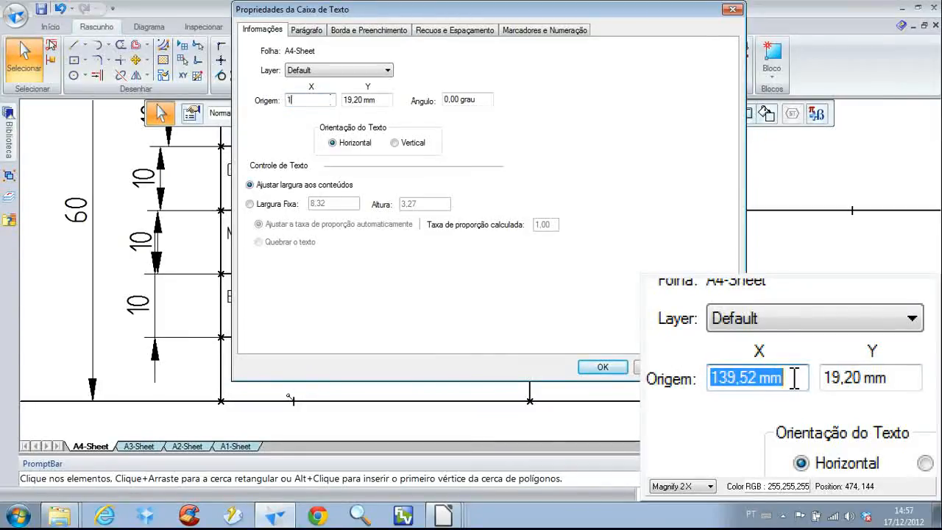
{"action": "key", "text": "Tab"}
{"action": "type", "text": "1"}
{"action": "type", "text": "8"}
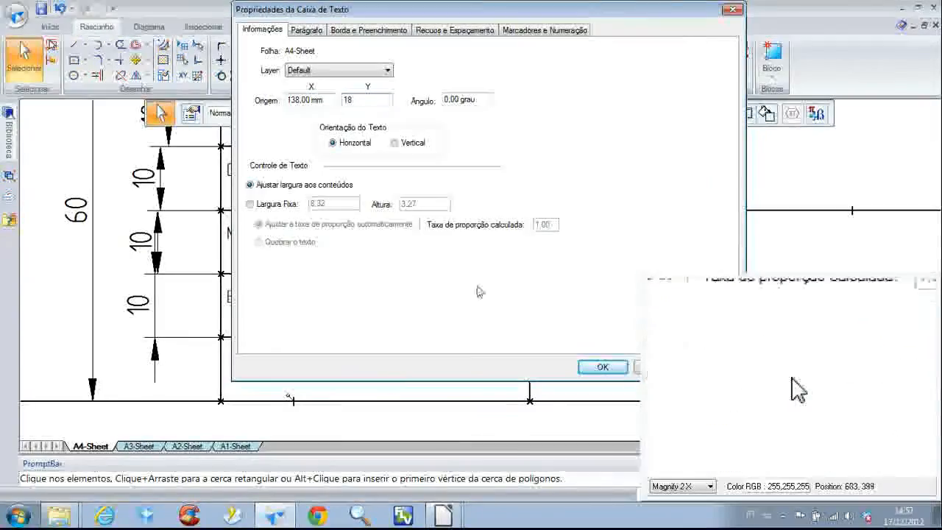
{"action": "left_click", "coordinate": [603, 366]}
{"action": "left_click", "coordinate": [408, 380]}
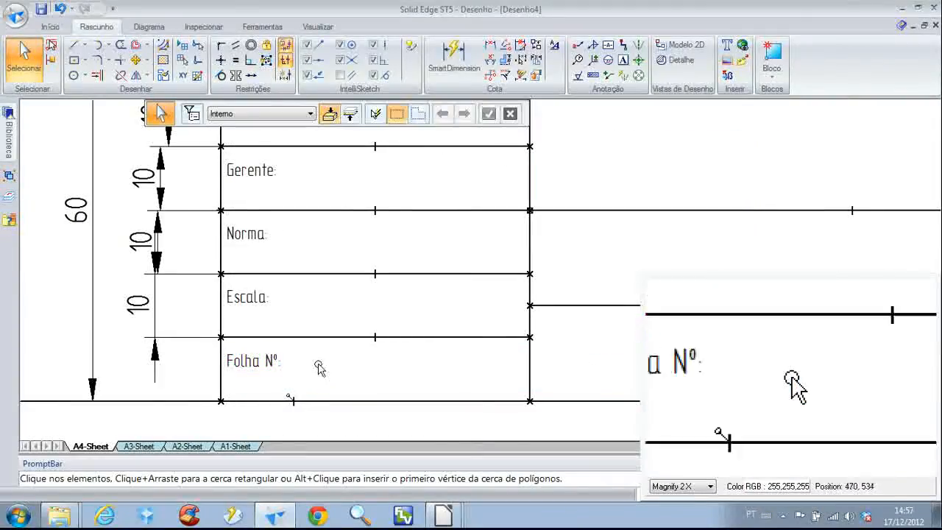
{"action": "scroll", "coordinate": [320, 359], "scroll_direction": "down", "scroll_amount": 2}
{"action": "middle_click_drag", "start_coordinate": [321, 351], "coordinate": [296, 378]}
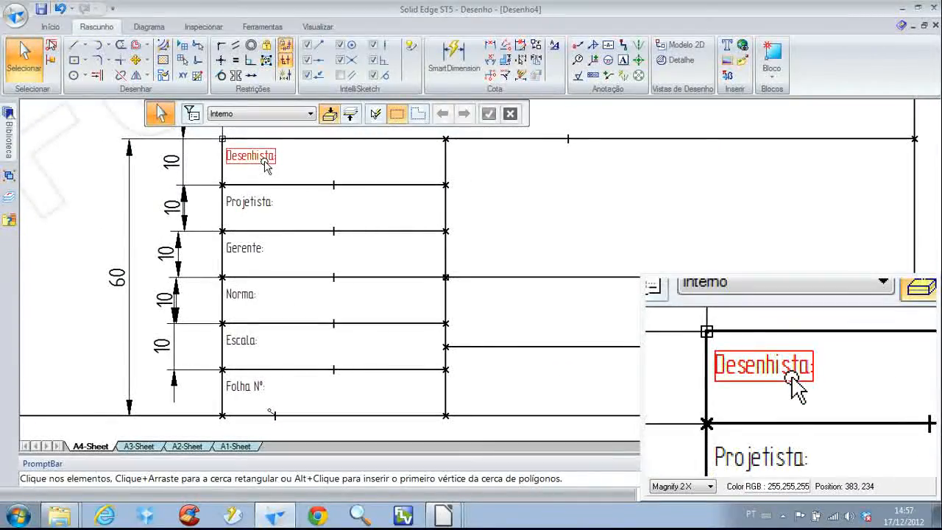
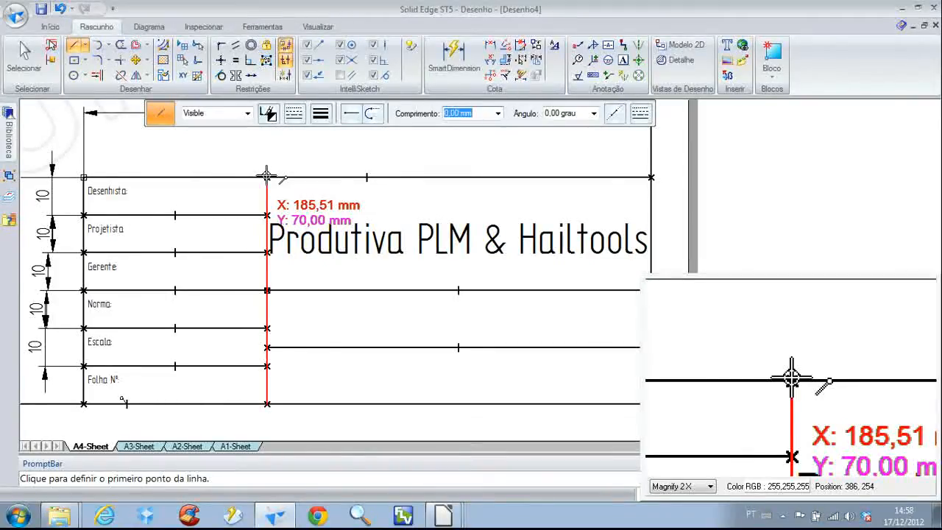
Set the origin of the "Produtiva PLM & Hailtools" text box to X 151,70 mm and Y 70 mm
{"action": "key", "text": "Escape"}
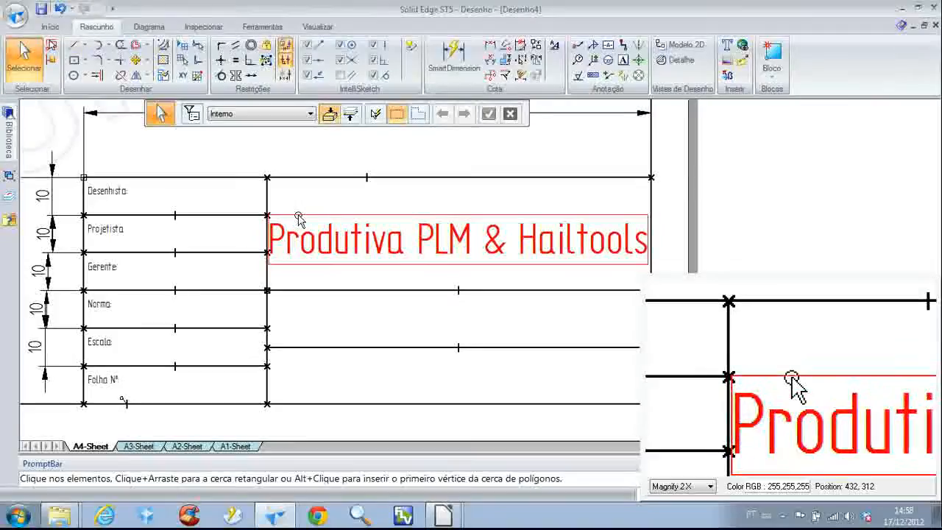
{"action": "left_click", "coordinate": [299, 218]}
{"action": "left_click", "coordinate": [191, 113]}
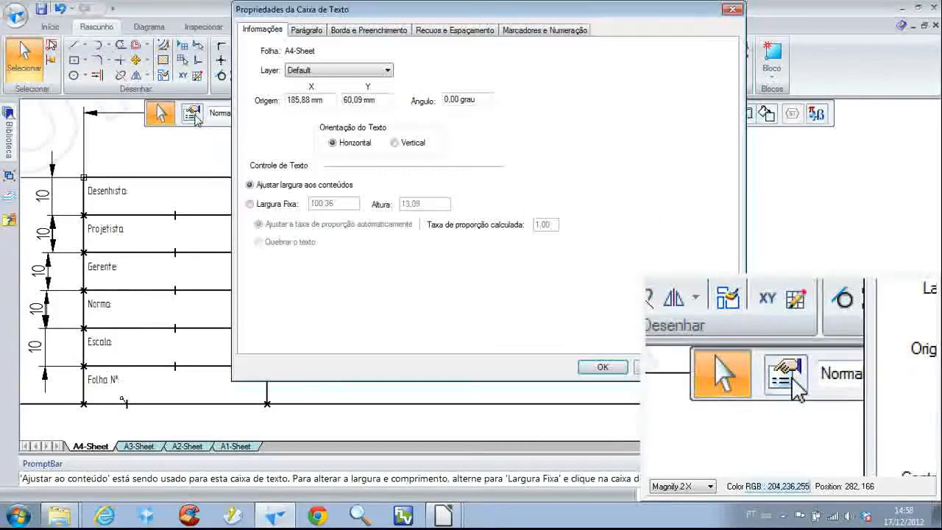
{"action": "type", "text": "15"}
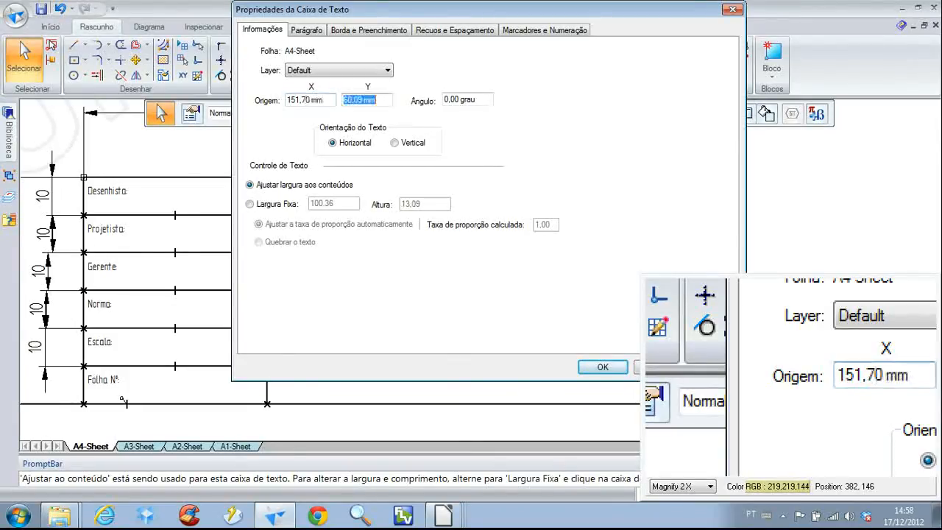
{"action": "type", "text": "70"}
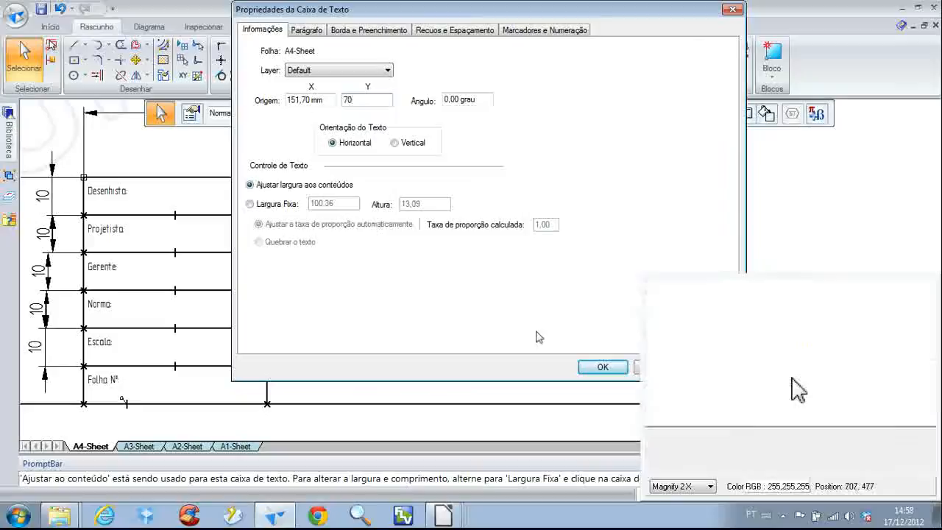
{"action": "left_click", "coordinate": [603, 367]}
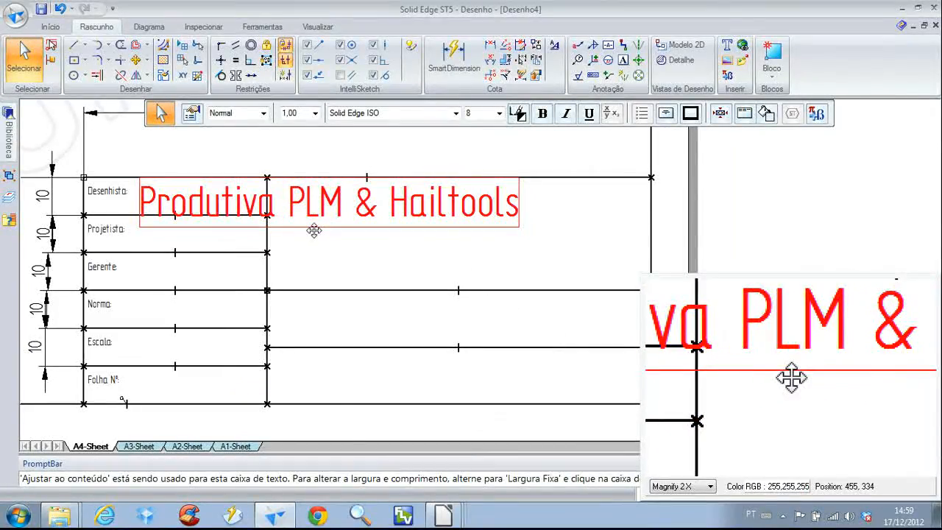
Check the coordinates of the company-name cell's upper-left corner and set the company-name text box's X origin to 185,51 mm
{"action": "left_click", "coordinate": [335, 248]}
{"action": "right_click_drag", "start_coordinate": [335, 248], "coordinate": [361, 247]}
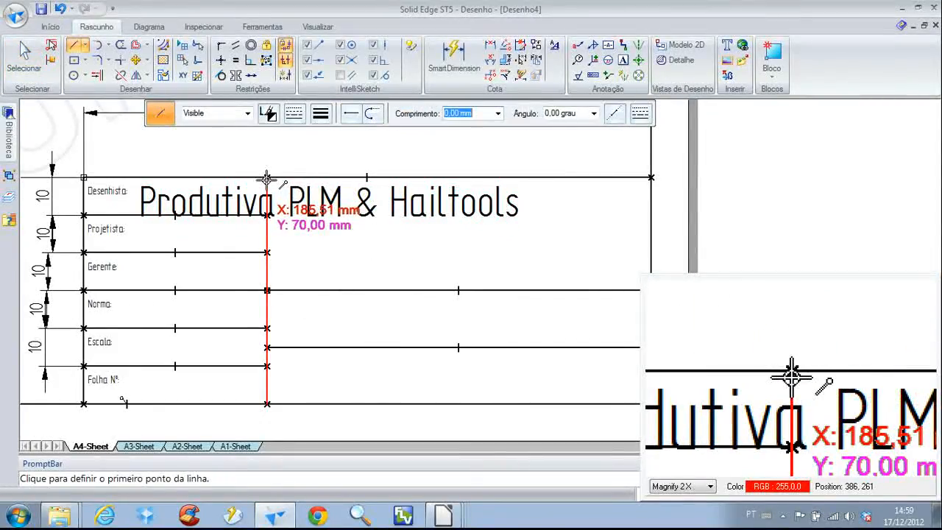
{"action": "right_click_drag", "start_coordinate": [345, 269], "coordinate": [331, 239]}
{"action": "left_click", "coordinate": [334, 227]}
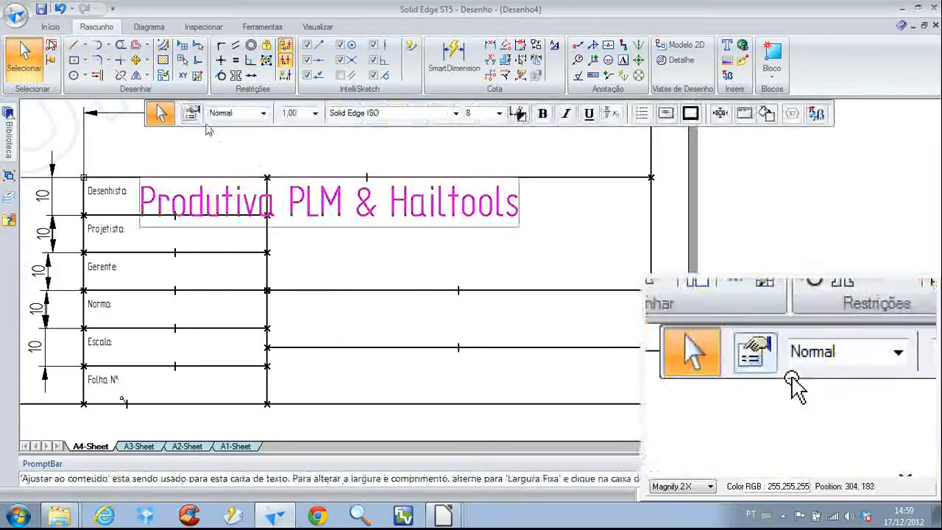
{"action": "left_click", "coordinate": [193, 114]}
{"action": "left_click", "coordinate": [316, 102]}
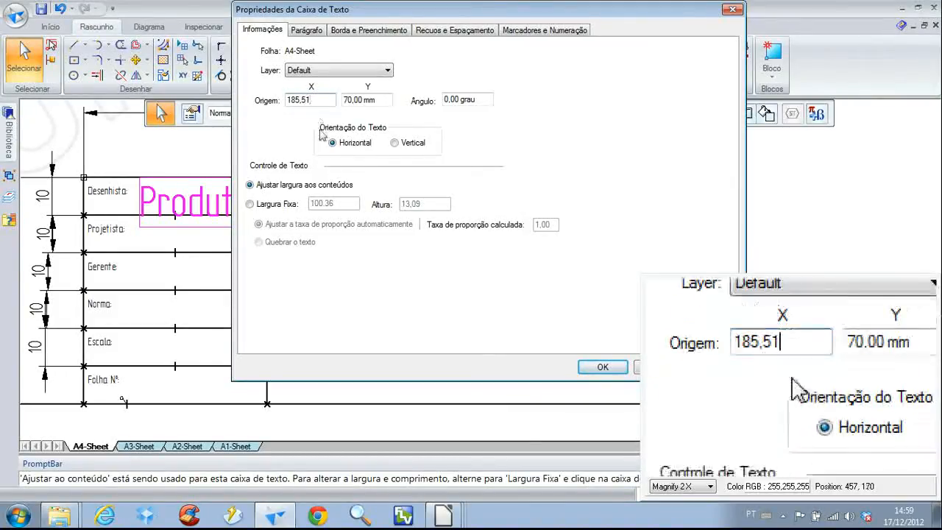
{"action": "left_click", "coordinate": [603, 366]}
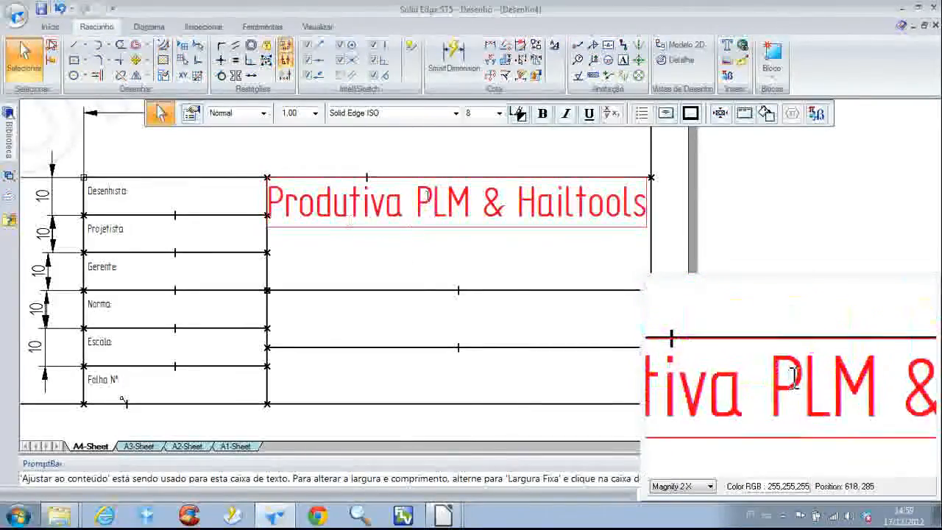
Measure the height of the company-name cell with SmartDimension
{"action": "left_click", "coordinate": [412, 267]}
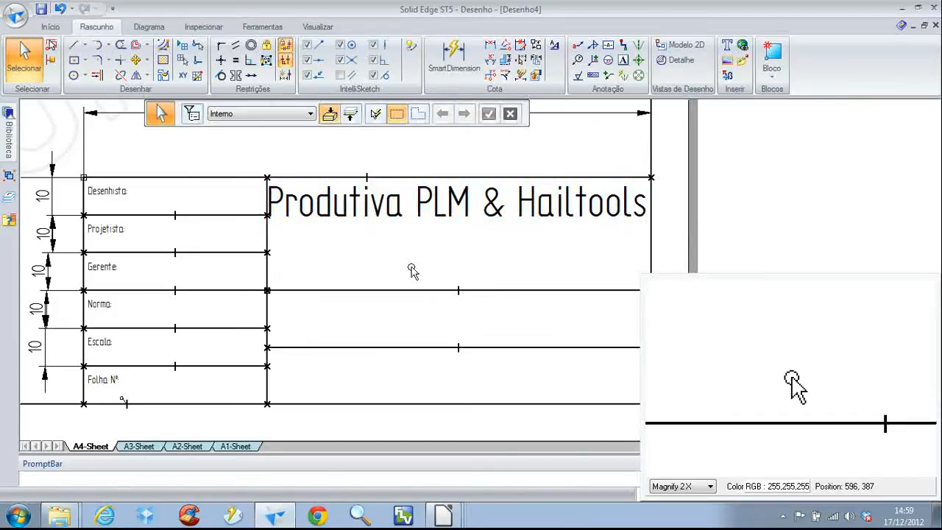
{"action": "right_click", "coordinate": [412, 267]}
{"action": "left_click", "coordinate": [382, 272]}
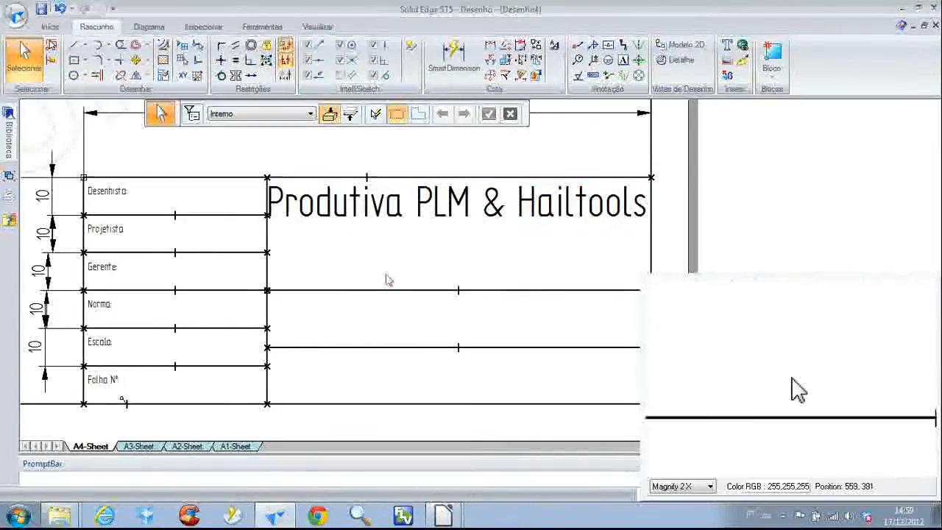
{"action": "left_click", "coordinate": [385, 290]}
{"action": "left_click", "coordinate": [652, 177]}
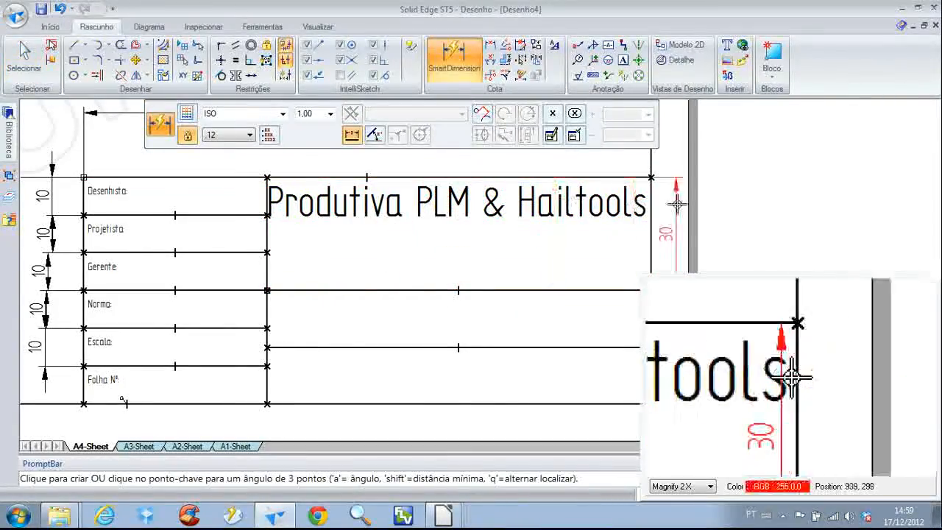
{"action": "left_click", "coordinate": [787, 218]}
Measure the width of the company-name cell between its vertical sides without keeping the dimension
{"action": "scroll", "coordinate": [587, 257], "scroll_direction": "down", "scroll_amount": 1}
{"action": "middle_click_drag", "start_coordinate": [535, 251], "coordinate": [438, 306]}
{"action": "left_click", "coordinate": [427, 252]}
{"action": "right_click", "coordinate": [424, 238]}
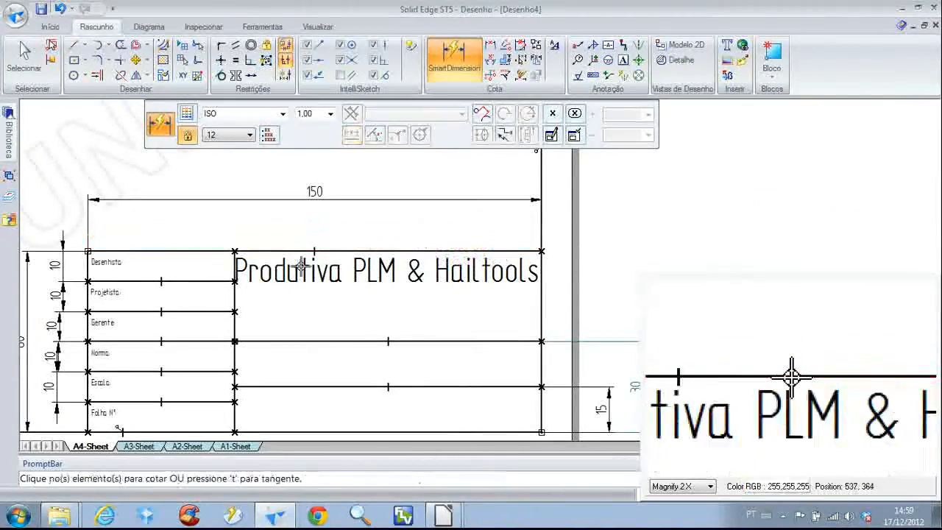
{"action": "left_click", "coordinate": [234, 297]}
{"action": "left_click", "coordinate": [541, 302]}
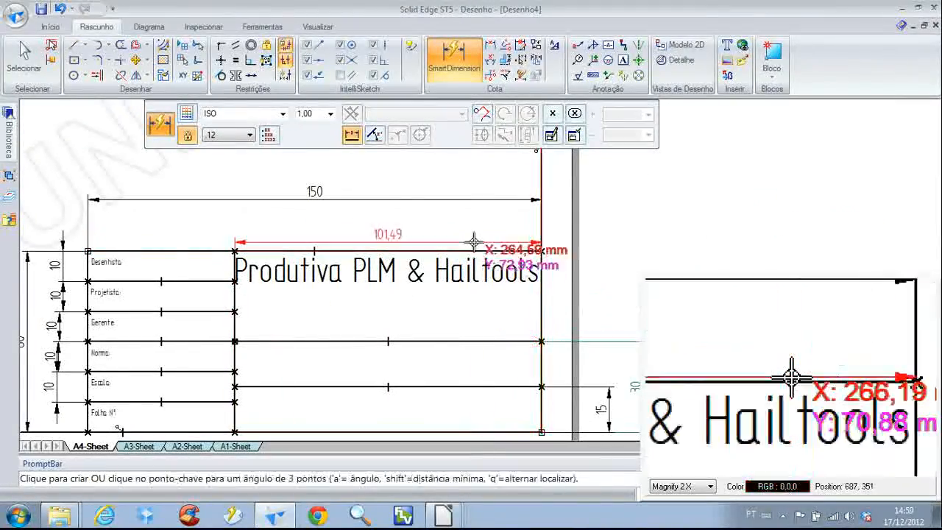
{"action": "right_click", "coordinate": [435, 234]}
{"action": "right_click", "coordinate": [438, 247]}
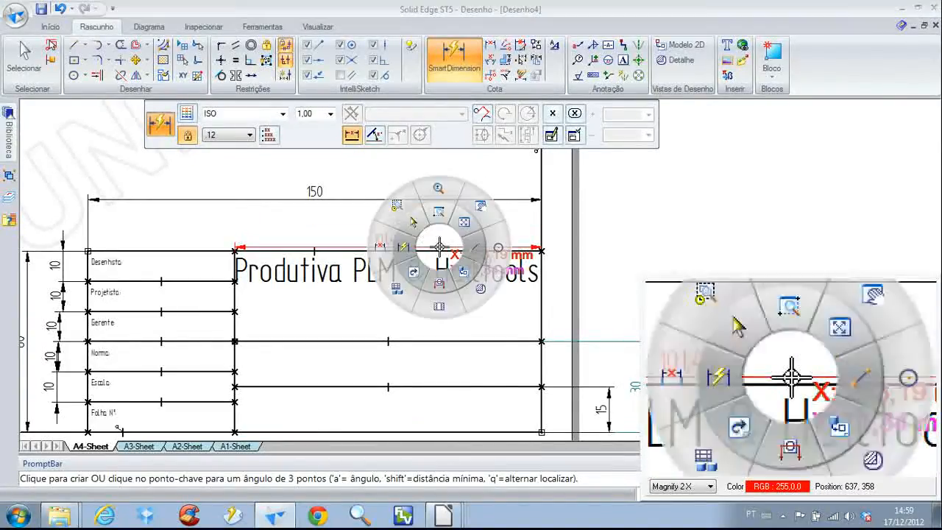
{"action": "left_click", "coordinate": [413, 223]}
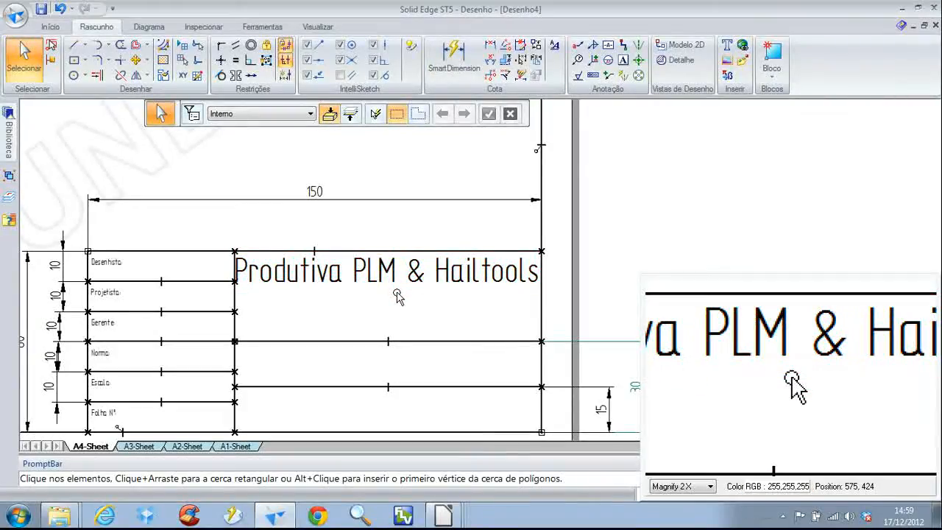
Give the "Produtiva PLM & Hailtools" text box a fixed width of 101,49 mm and a height of 30 mm
{"action": "left_click", "coordinate": [398, 295]}
{"action": "left_click", "coordinate": [192, 115]}
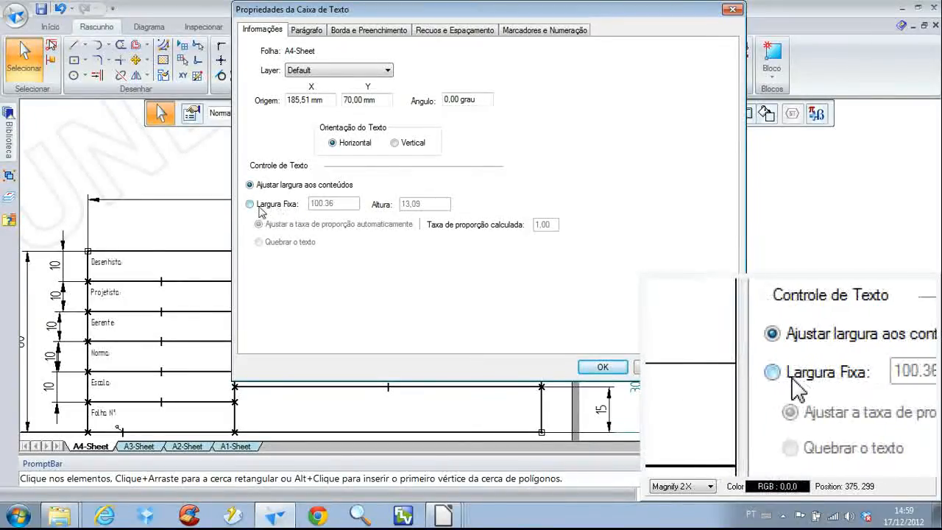
{"action": "left_click", "coordinate": [284, 206]}
{"action": "left_click", "coordinate": [343, 203]}
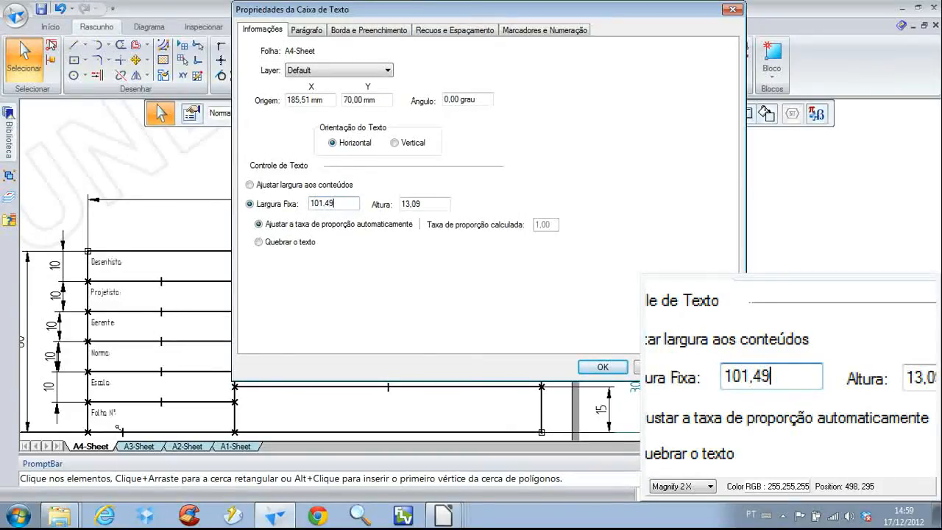
{"action": "double_click", "coordinate": [407, 203]}
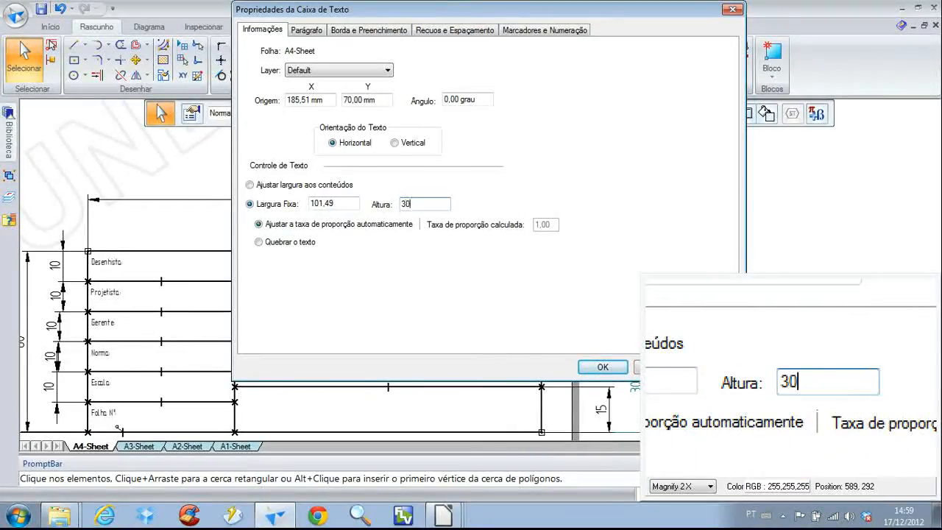
{"action": "type", "text": "30"}
{"action": "left_click", "coordinate": [603, 367]}
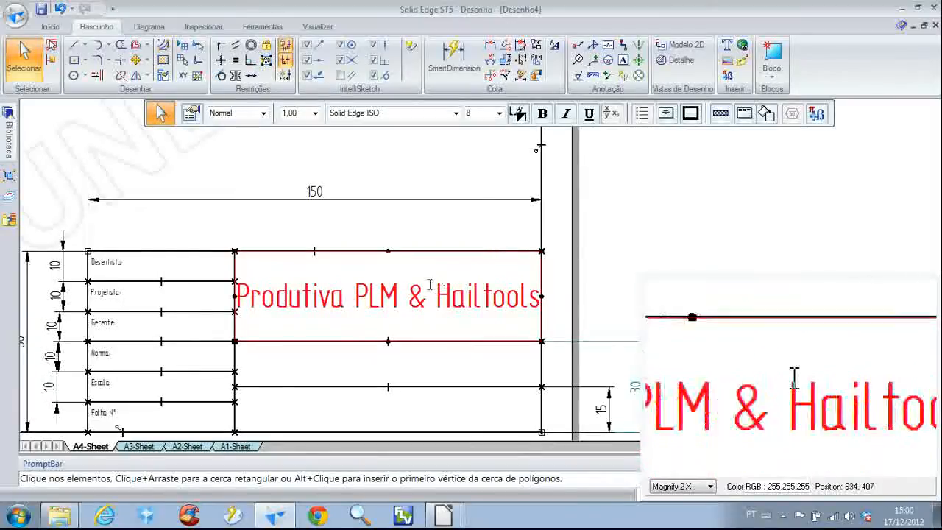
{"action": "left_click", "coordinate": [376, 232]}
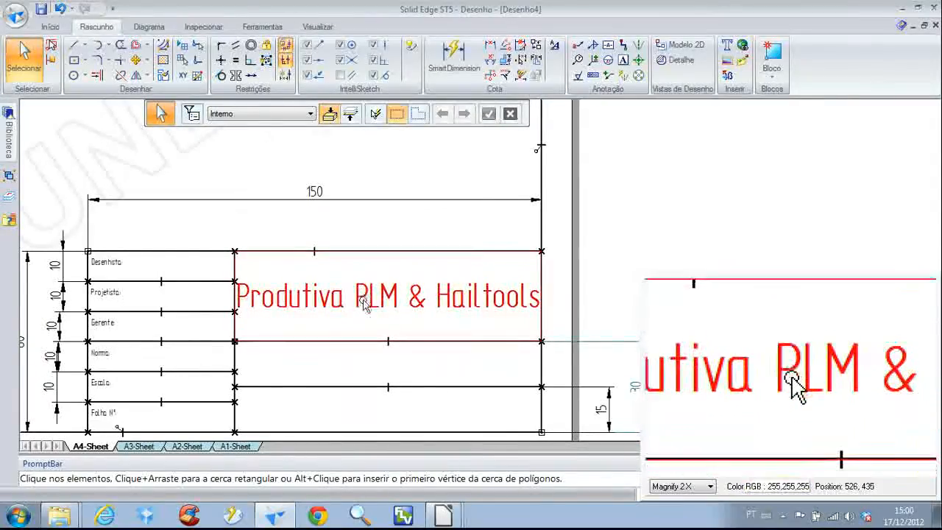
Copy the "Norma:" label into the cell below the company name and change the copy's text to "Descrição:"
{"action": "scroll", "coordinate": [363, 296], "scroll_direction": "down", "scroll_amount": 4}
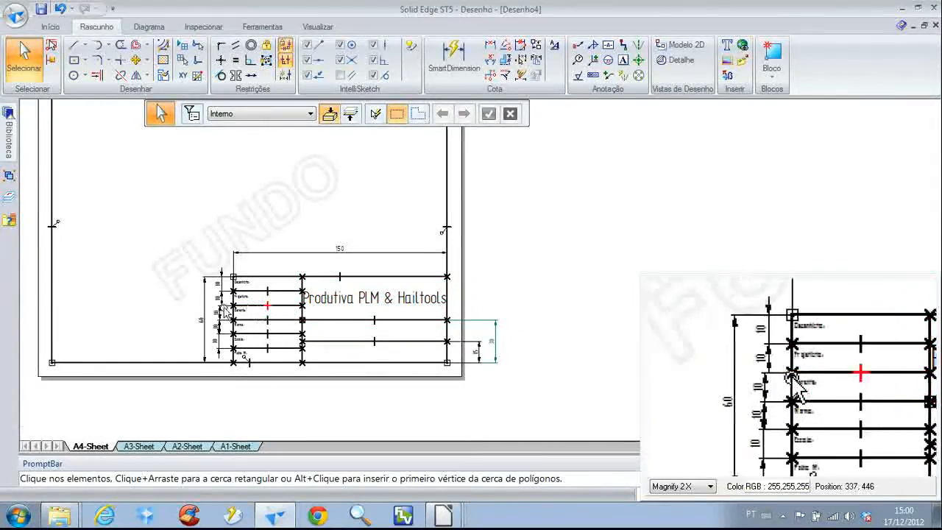
{"action": "scroll", "coordinate": [263, 303], "scroll_direction": "up", "scroll_amount": 4}
{"action": "middle_click_drag", "start_coordinate": [261, 323], "coordinate": [282, 245]}
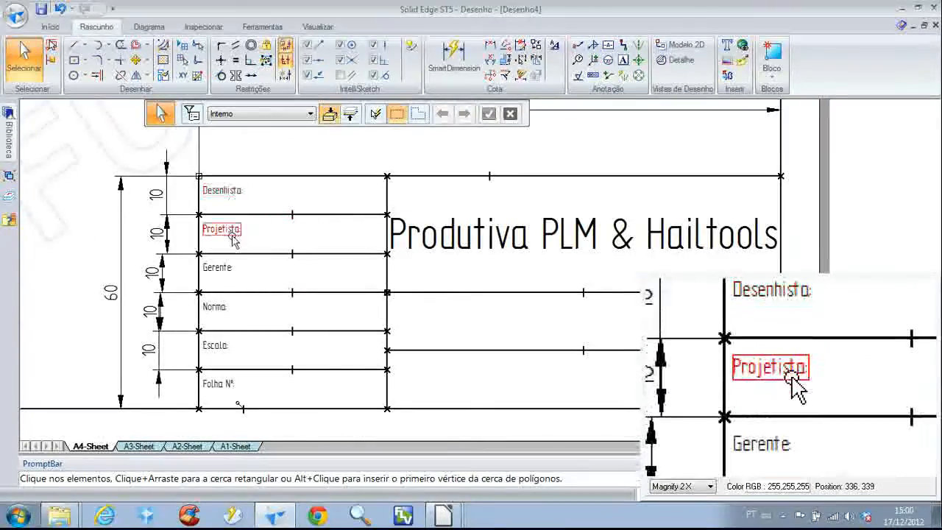
{"action": "middle_click_drag", "start_coordinate": [437, 361], "coordinate": [337, 311]}
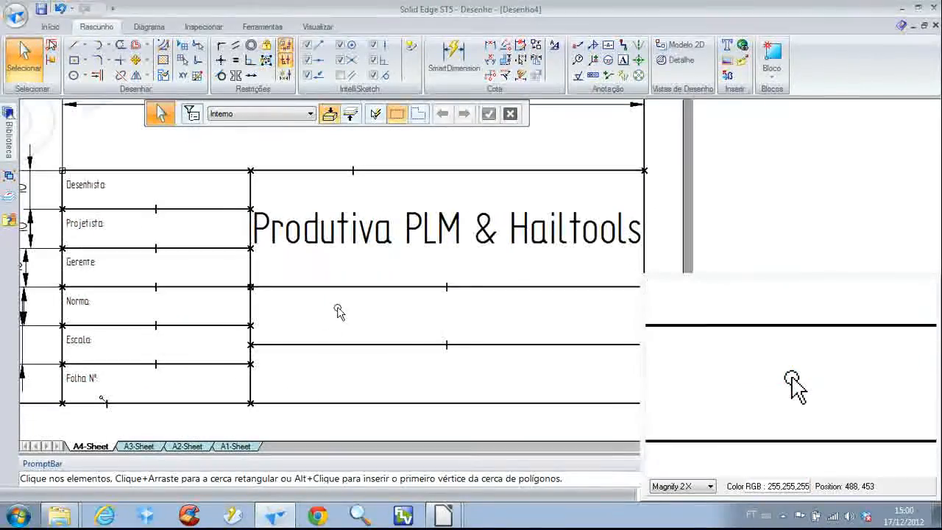
{"action": "double_click", "coordinate": [103, 307]}
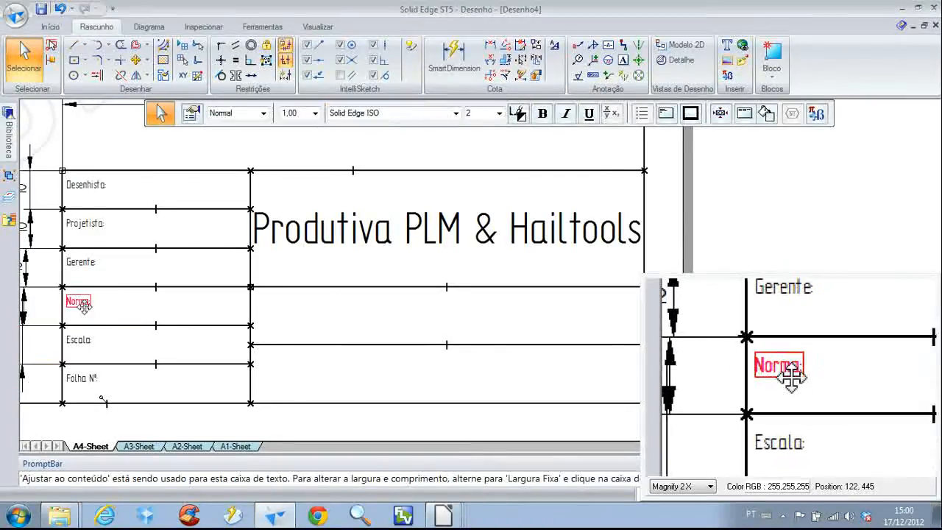
{"action": "left_click_drag", "start_coordinate": [82, 307], "coordinate": [288, 308]}
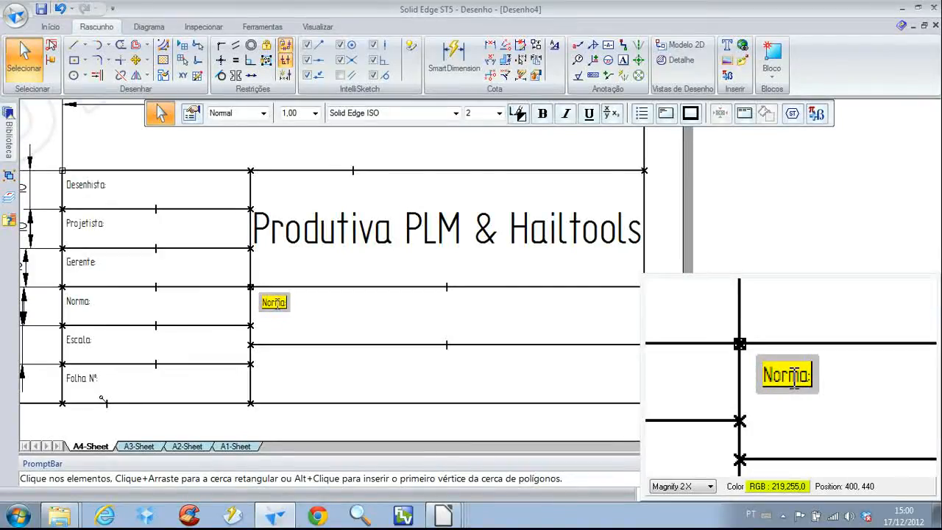
{"action": "scroll", "coordinate": [274, 304], "scroll_direction": "up", "scroll_amount": 2}
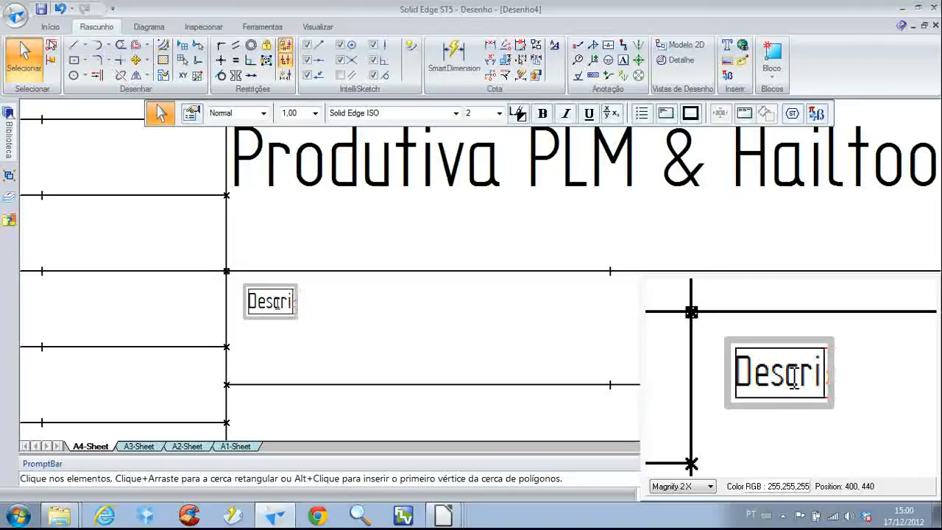
{"action": "type", "text": "ção:"}
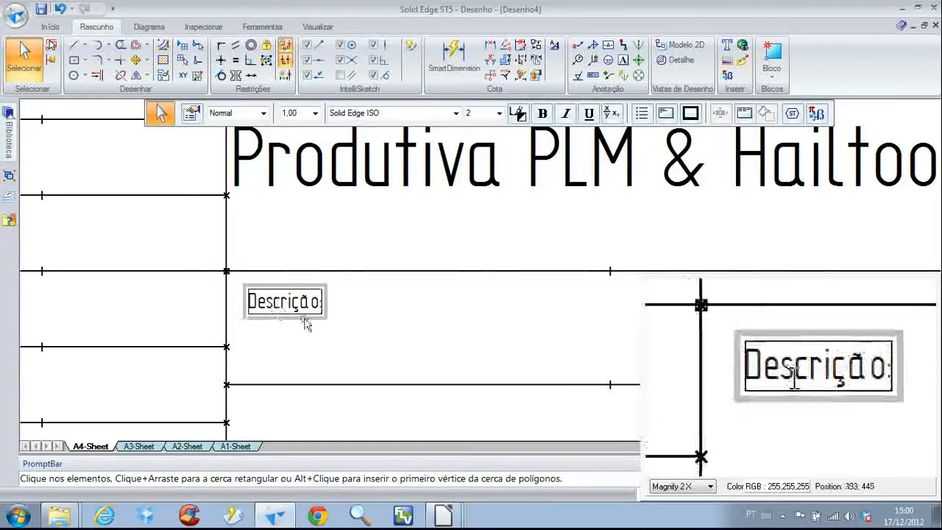
{"action": "left_click", "coordinate": [420, 329]}
{"action": "right_click", "coordinate": [418, 326]}
{"action": "left_click", "coordinate": [395, 309]}
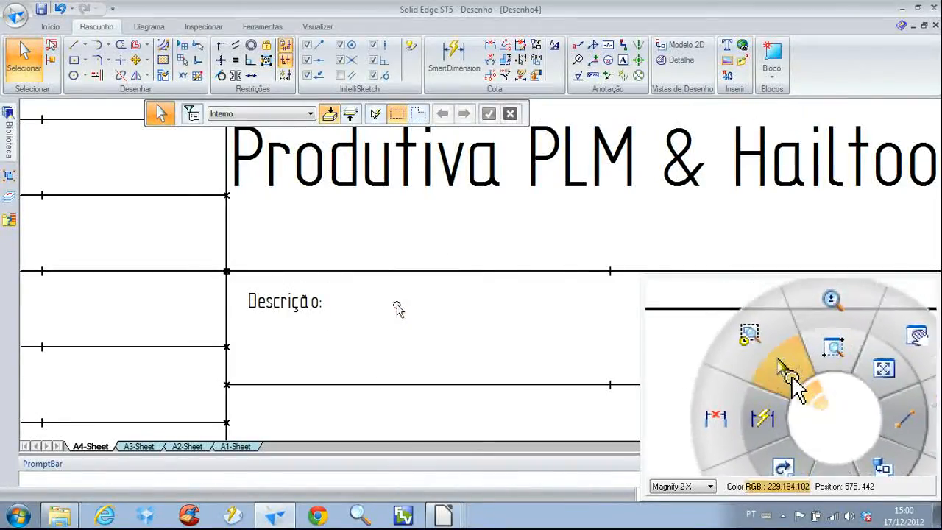
Check the X and Y coordinates of the upper-left corner of the "Descrição:" cell using the Line tool
{"action": "right_click", "coordinate": [378, 320]}
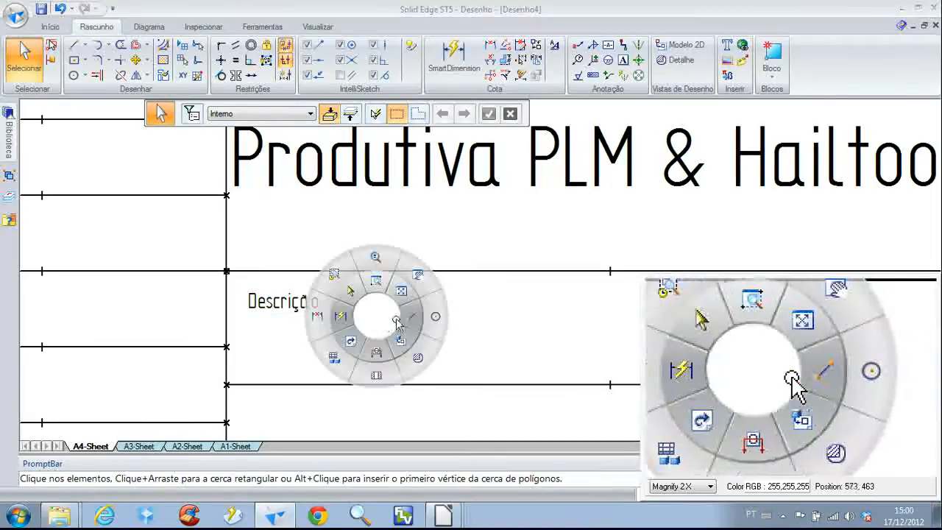
{"action": "left_click", "coordinate": [400, 327]}
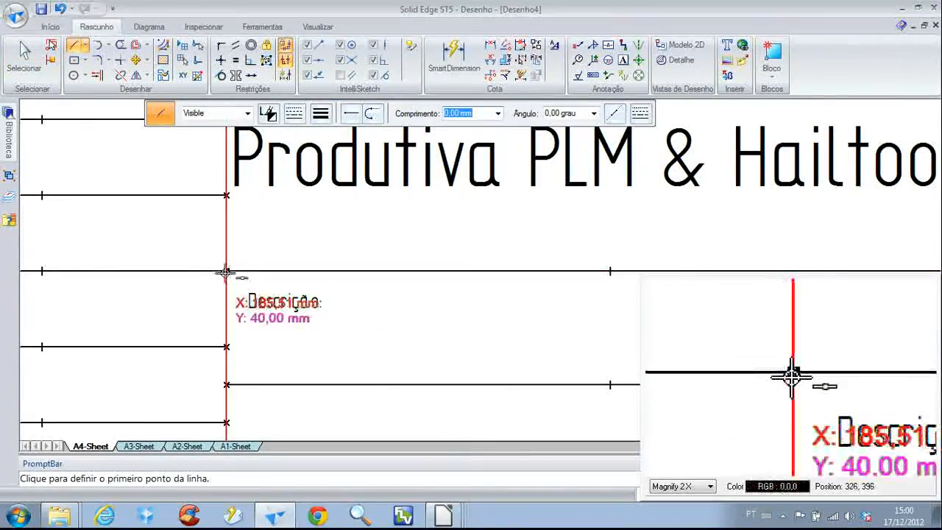
{"action": "scroll", "coordinate": [226, 272], "scroll_direction": "up", "scroll_amount": 2}
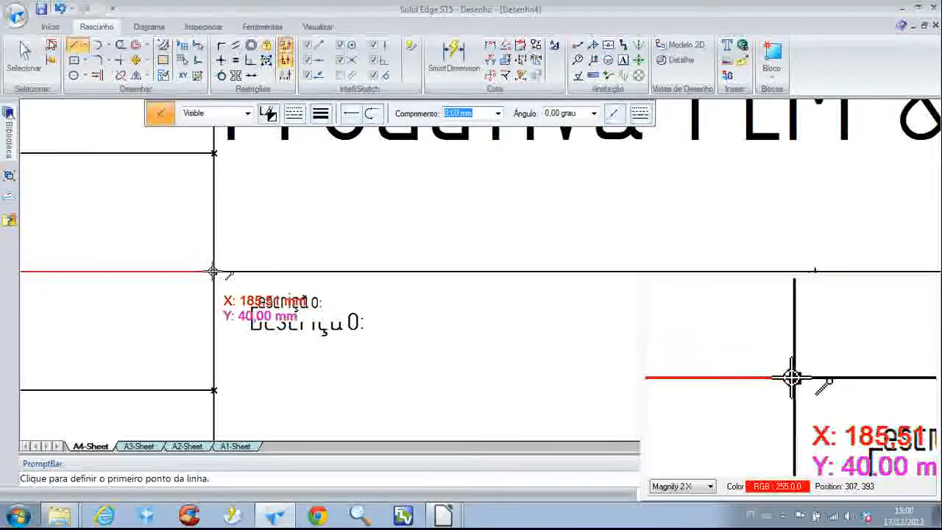
{"action": "scroll", "coordinate": [215, 272], "scroll_direction": "up", "scroll_amount": 3}
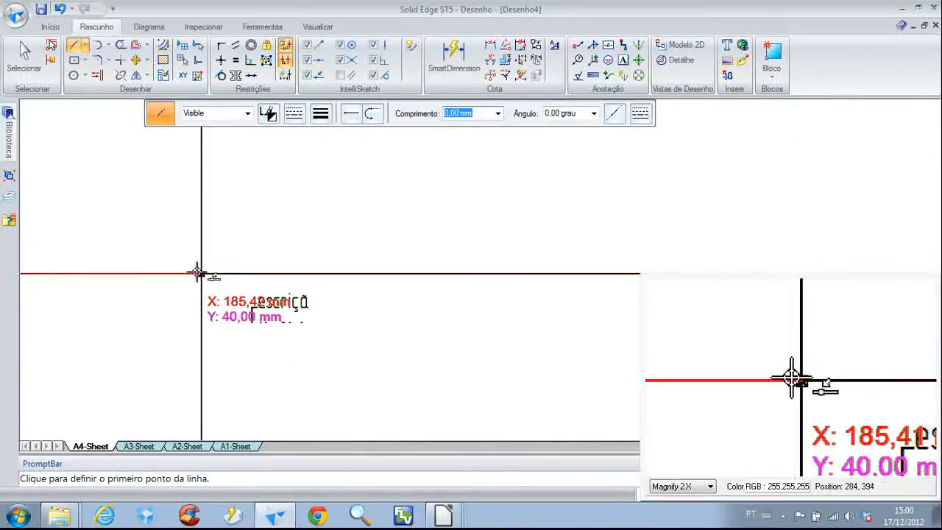
{"action": "scroll", "coordinate": [257, 331], "scroll_direction": "down", "scroll_amount": 1}
{"action": "scroll", "coordinate": [257, 331], "scroll_direction": "up", "scroll_amount": 1}
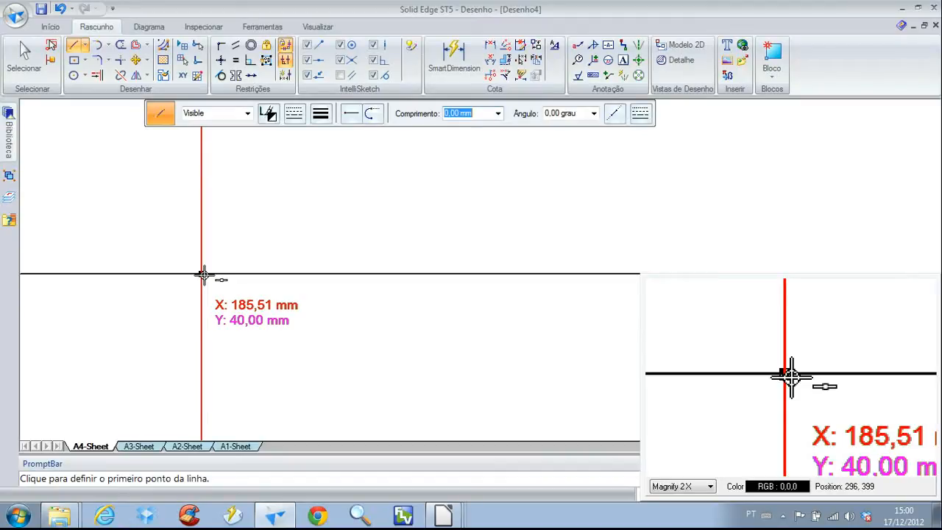
{"action": "key", "text": "Escape"}
{"action": "scroll", "coordinate": [283, 339], "scroll_direction": "down", "scroll_amount": 2}
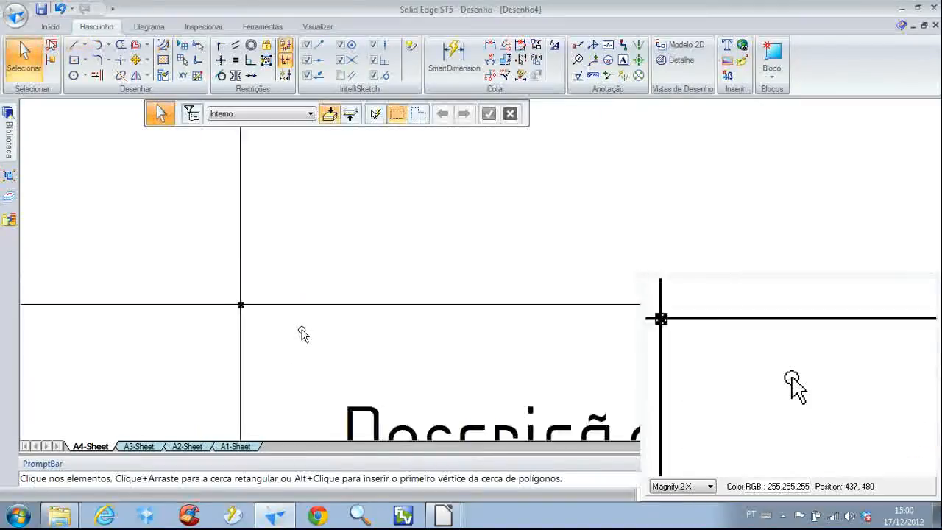
Set the origin of the "Descrição:" text box to X 186,51 mm and Y 38,00 mm
{"action": "left_click", "coordinate": [321, 382]}
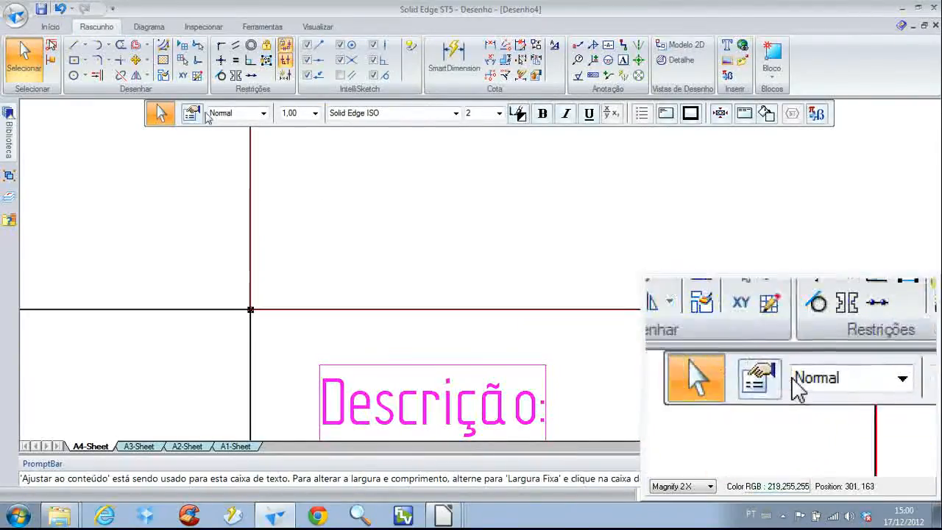
{"action": "left_click", "coordinate": [191, 113]}
{"action": "double_click", "coordinate": [323, 100]}
{"action": "type", "text": "185,51"}
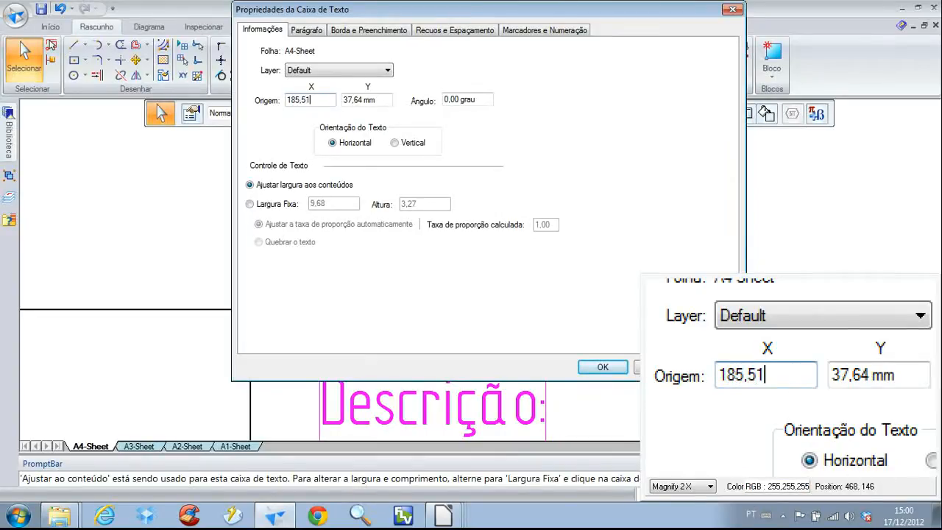
{"action": "key", "text": "Tab"}
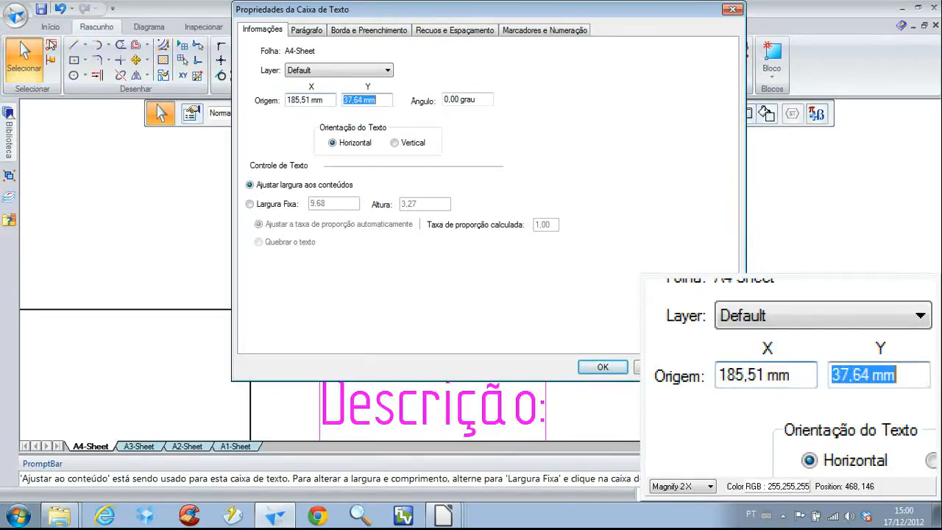
{"action": "type", "text": "40"}
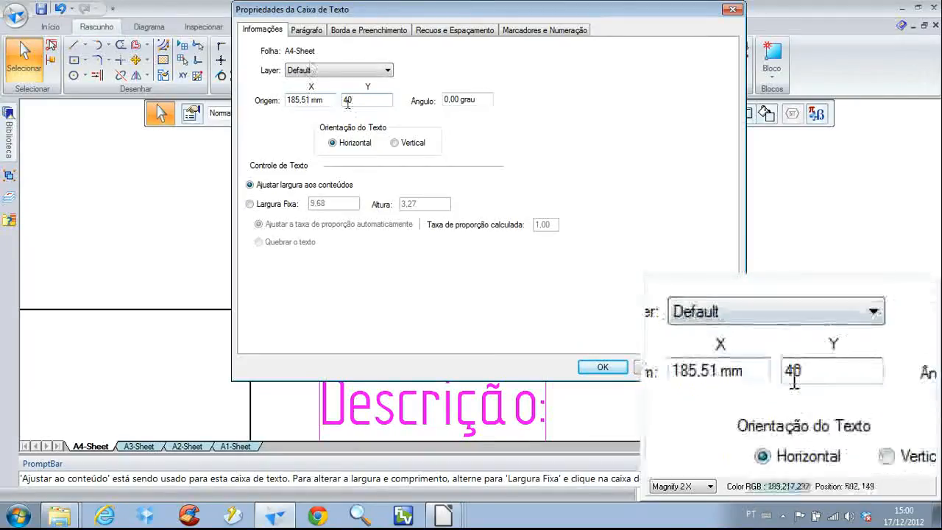
{"action": "key", "text": "BackSpace"}
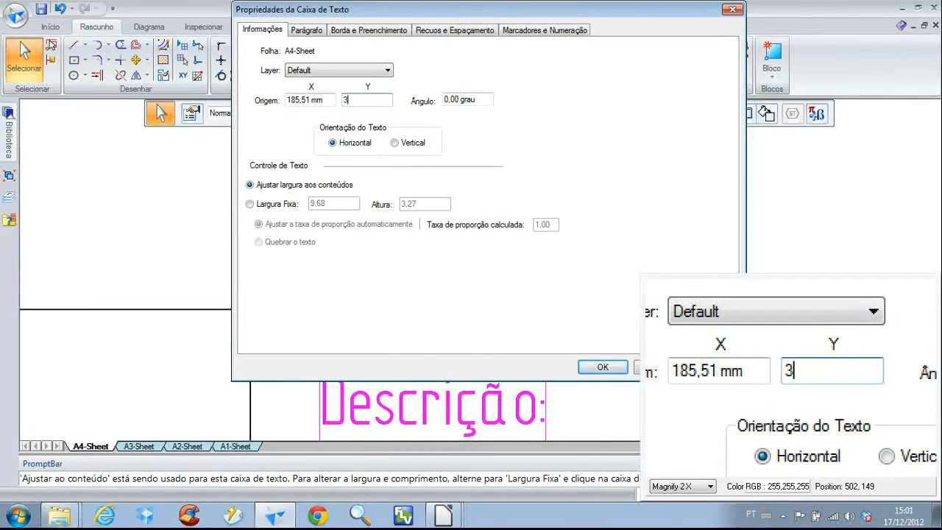
{"action": "type", "text": "38"}
{"action": "left_click", "coordinate": [292, 99]}
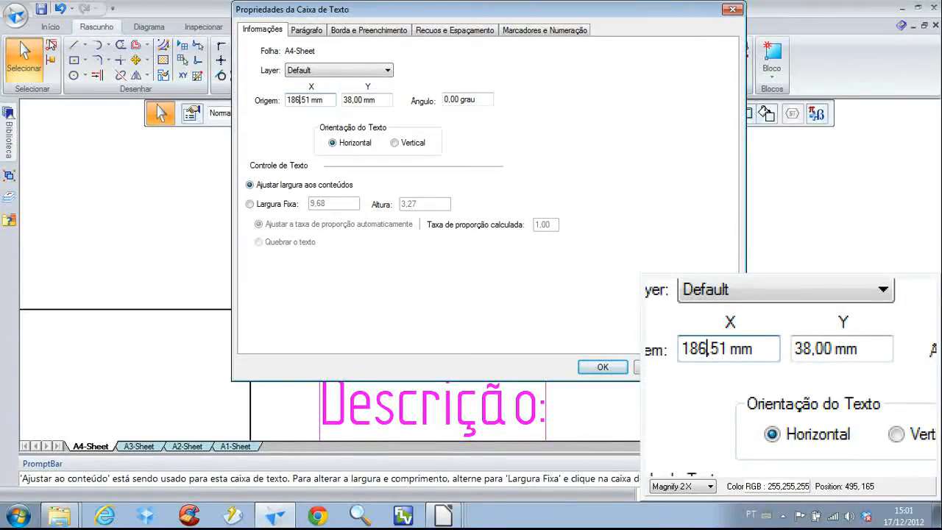
{"action": "left_click", "coordinate": [602, 367]}
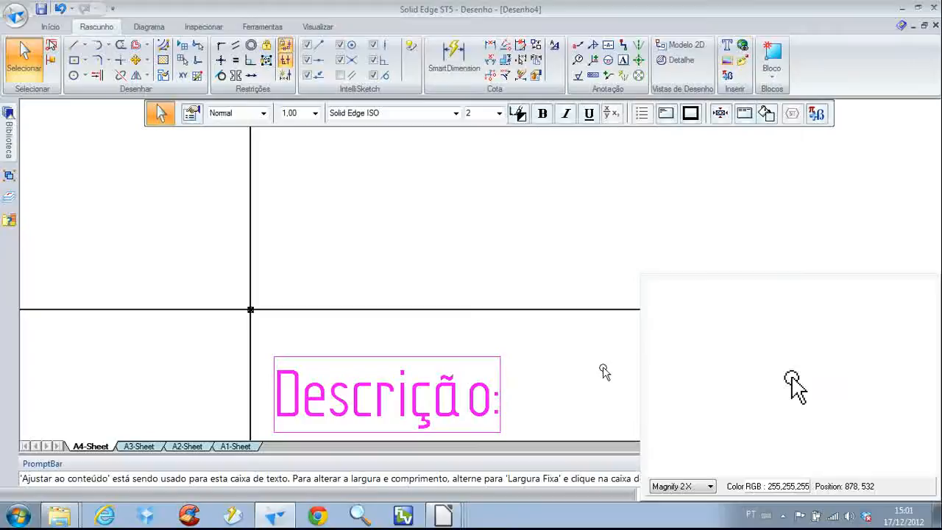
Copy the "Descrição:" label into the cell below it and change the copy's text to "Número de desenho:"
{"action": "scroll", "coordinate": [270, 336], "scroll_direction": "down", "scroll_amount": 2}
{"action": "scroll", "coordinate": [270, 337], "scroll_direction": "down", "scroll_amount": 1}
{"action": "scroll", "coordinate": [280, 320], "scroll_direction": "down", "scroll_amount": 1}
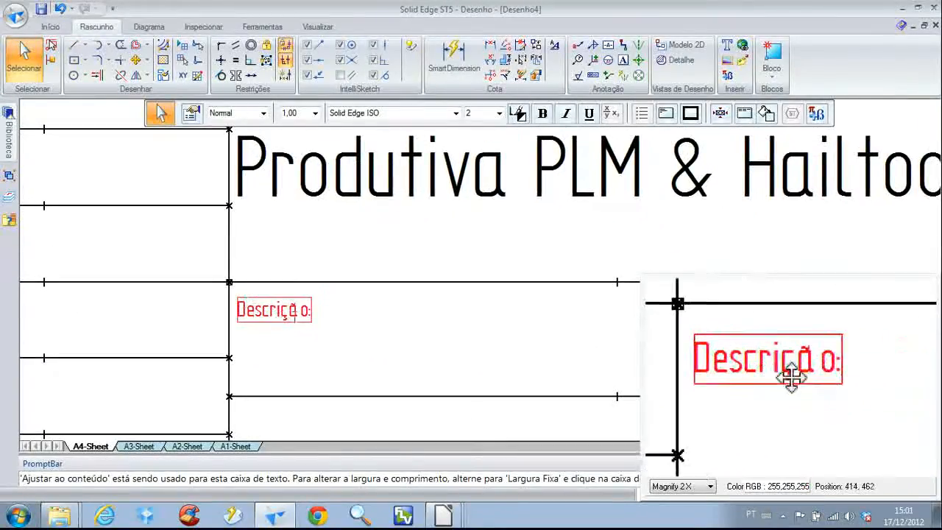
{"action": "scroll", "coordinate": [291, 314], "scroll_direction": "down", "scroll_amount": 1}
{"action": "middle_click_drag", "start_coordinate": [290, 314], "coordinate": [325, 222]}
{"action": "left_click_drag", "start_coordinate": [326, 224], "coordinate": [329, 314]}
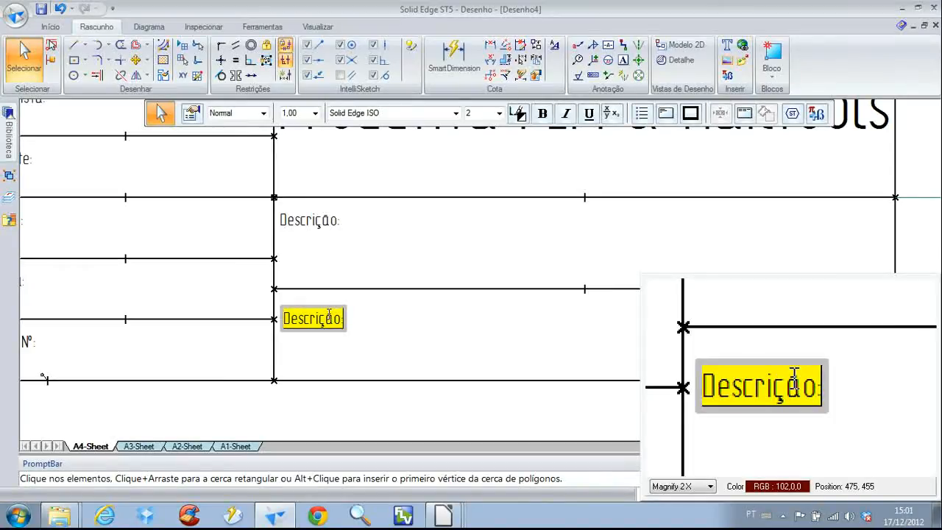
{"action": "type", "text": "N"}
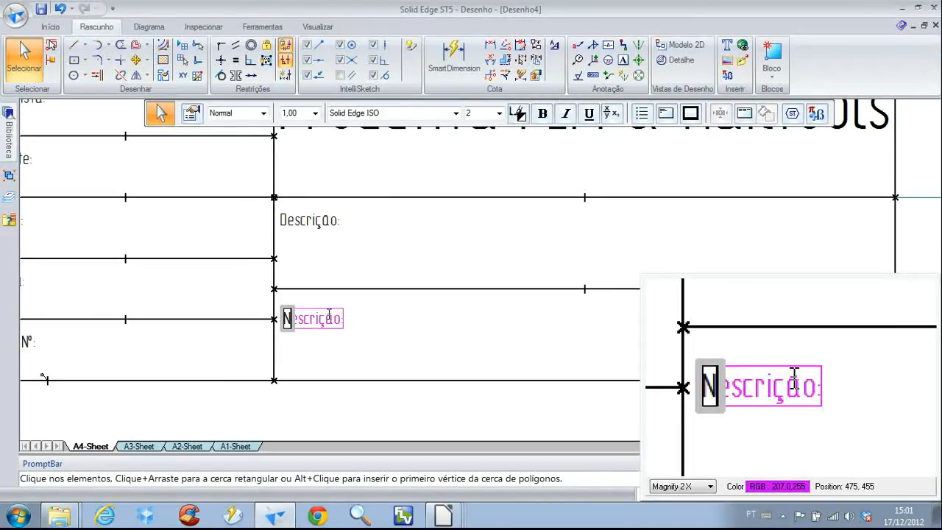
{"action": "type", "text": "úmero de d"}
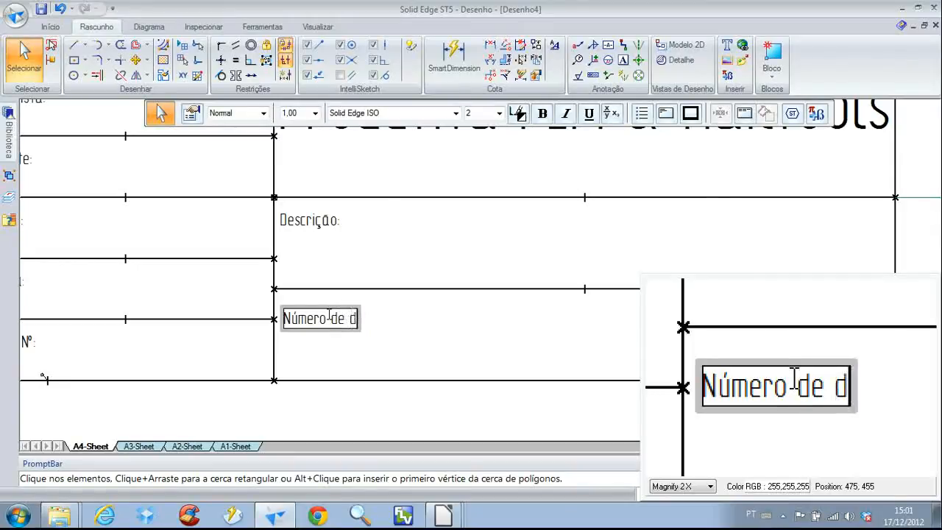
{"action": "type", "text": "esenho:"}
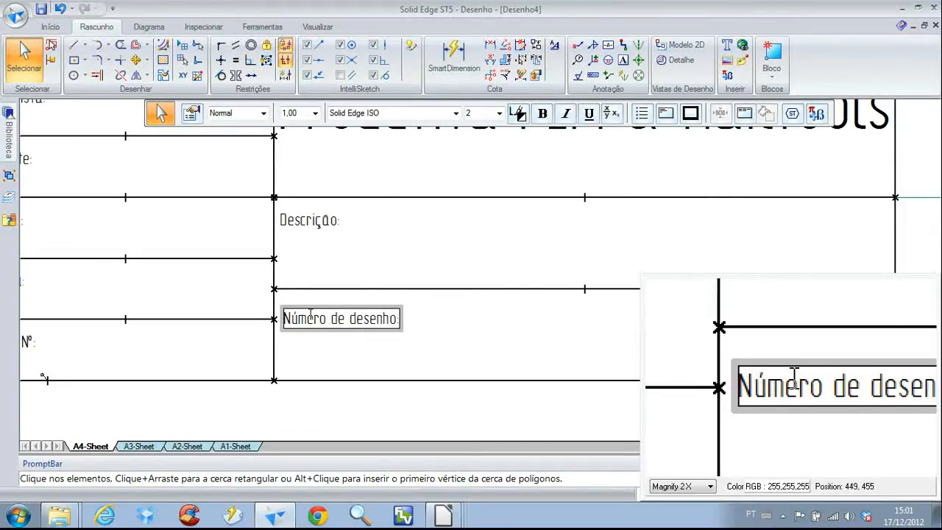
{"action": "left_click", "coordinate": [425, 341]}
Check the X and Y coordinates of the upper-left corner of the "Número de desenho:" cell using the Line tool
{"action": "left_click", "coordinate": [388, 336]}
{"action": "right_click", "coordinate": [433, 335]}
{"action": "left_click", "coordinate": [462, 332]}
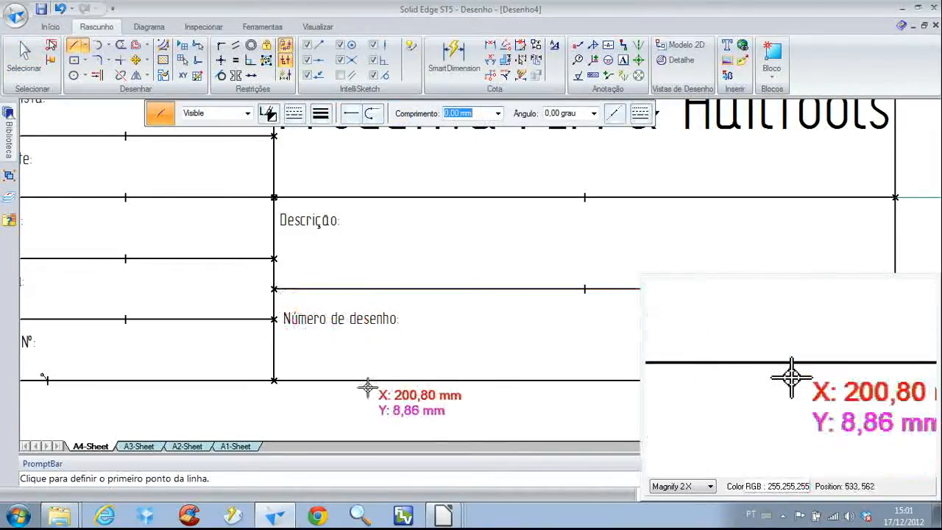
{"action": "scroll", "coordinate": [261, 284], "scroll_direction": "up", "scroll_amount": 5}
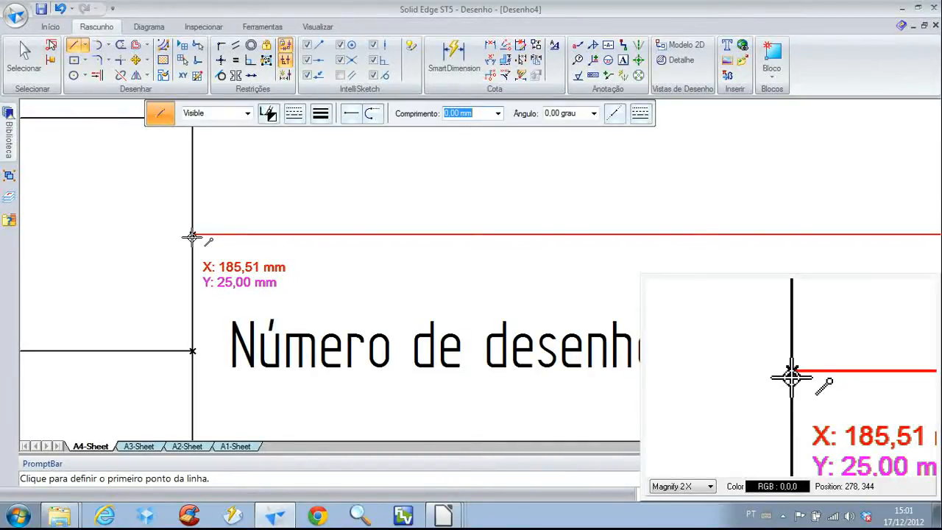
{"action": "right_click_drag", "start_coordinate": [273, 269], "coordinate": [251, 249]}
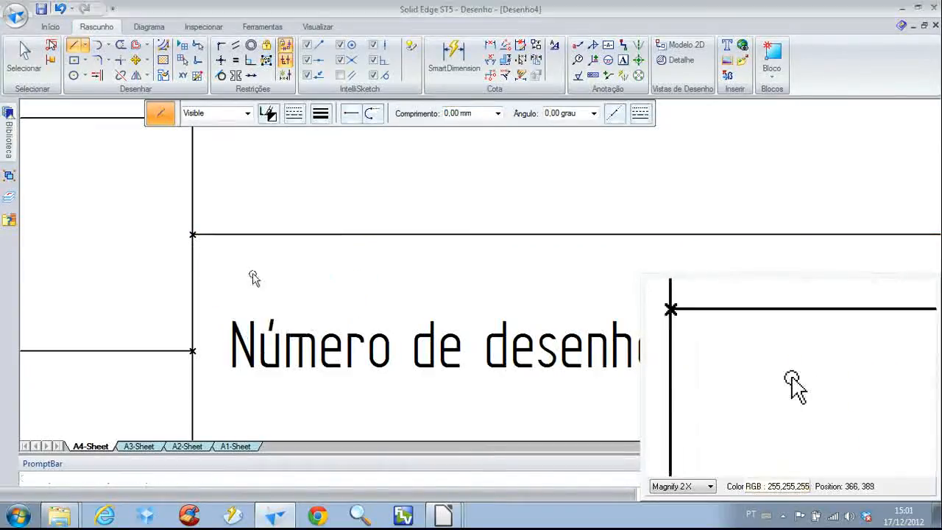
Set the origin of the "Número de desenho:" text box to X 186,51 mm and Y 23 mm
{"action": "left_click", "coordinate": [231, 312]}
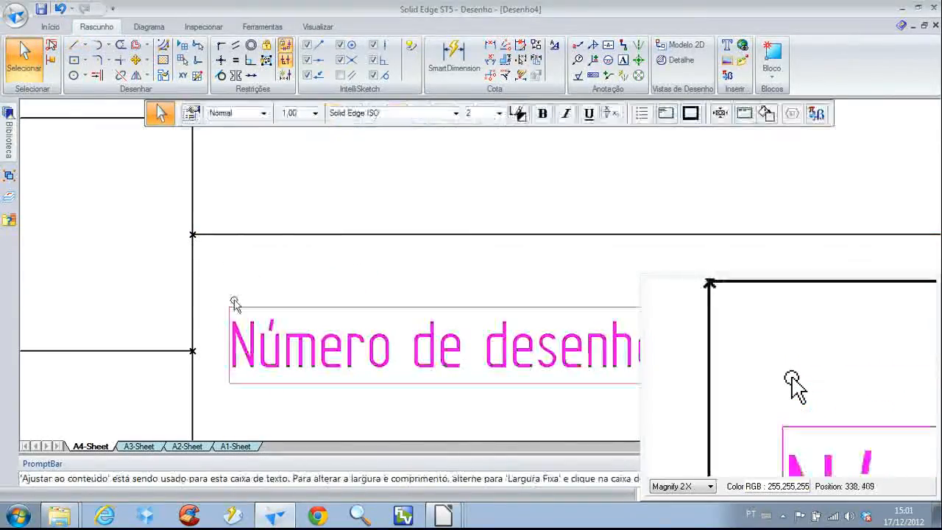
{"action": "left_click", "coordinate": [191, 113]}
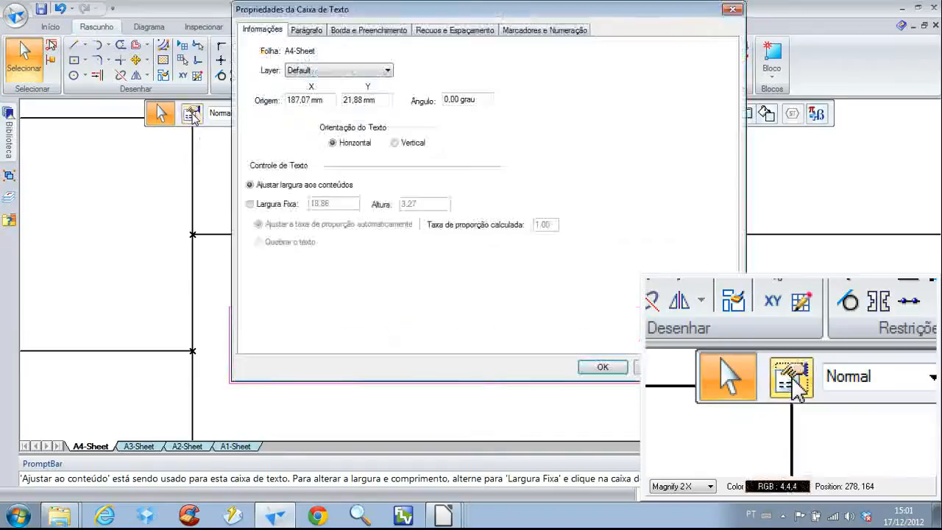
{"action": "left_click", "coordinate": [322, 101]}
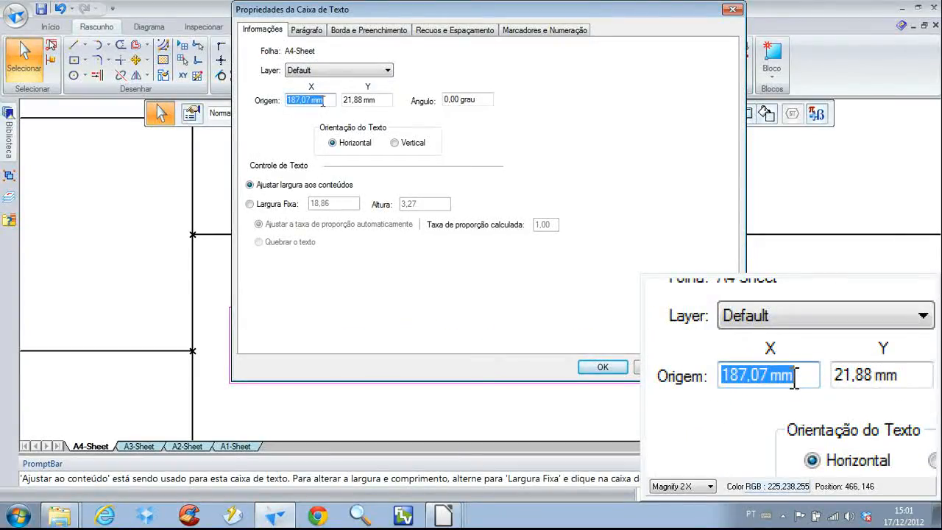
{"action": "type", "text": "1"}
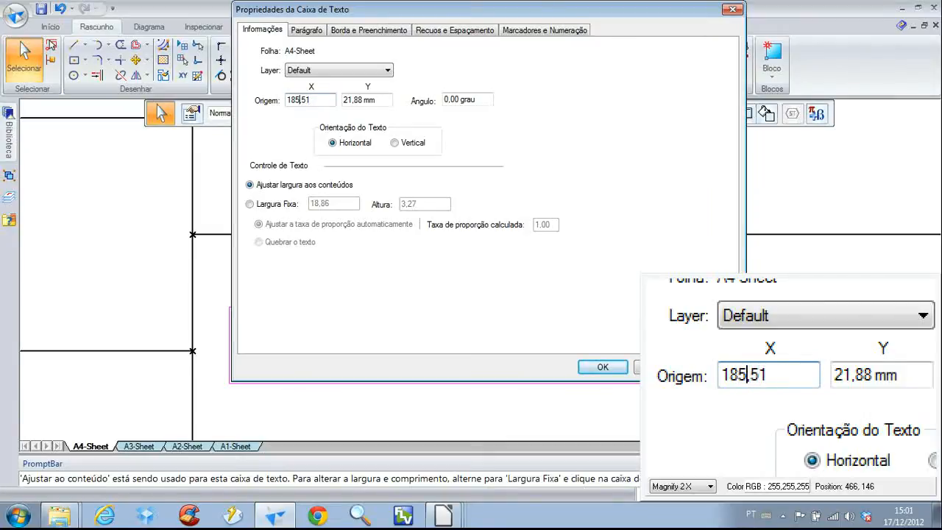
{"action": "left_click", "coordinate": [386, 99]}
{"action": "type", "text": "2"}
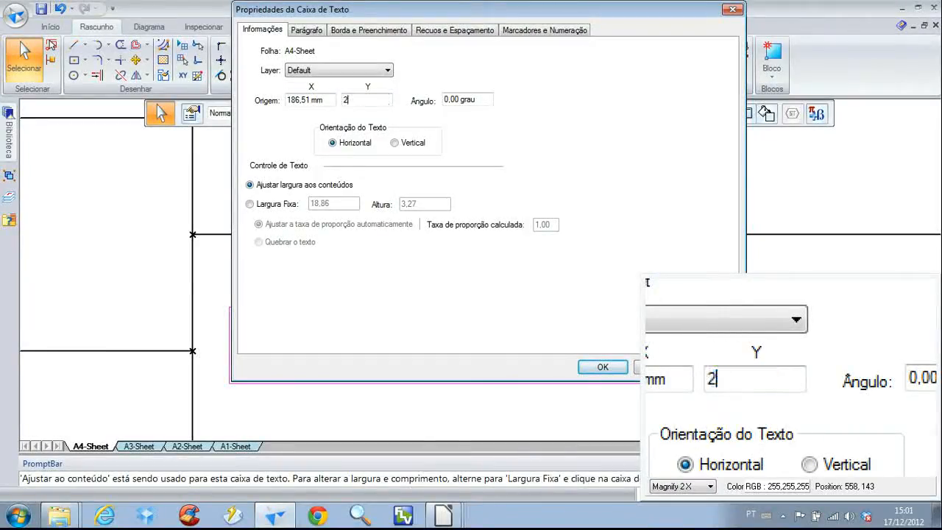
{"action": "type", "text": "3"}
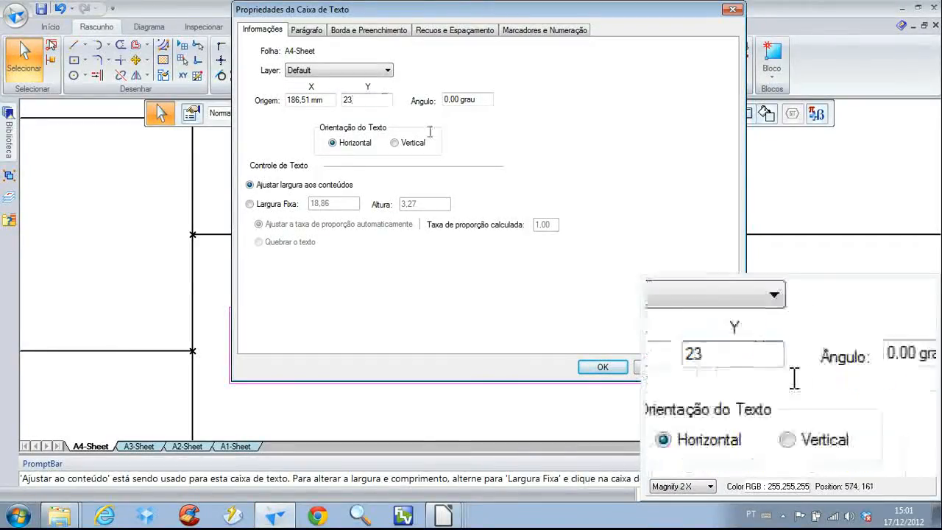
{"action": "left_click", "coordinate": [603, 367]}
Examine the title block's cells, labels and dimensions to check the layout of all the text labels
{"action": "scroll", "coordinate": [396, 381], "scroll_direction": "down", "scroll_amount": 5}
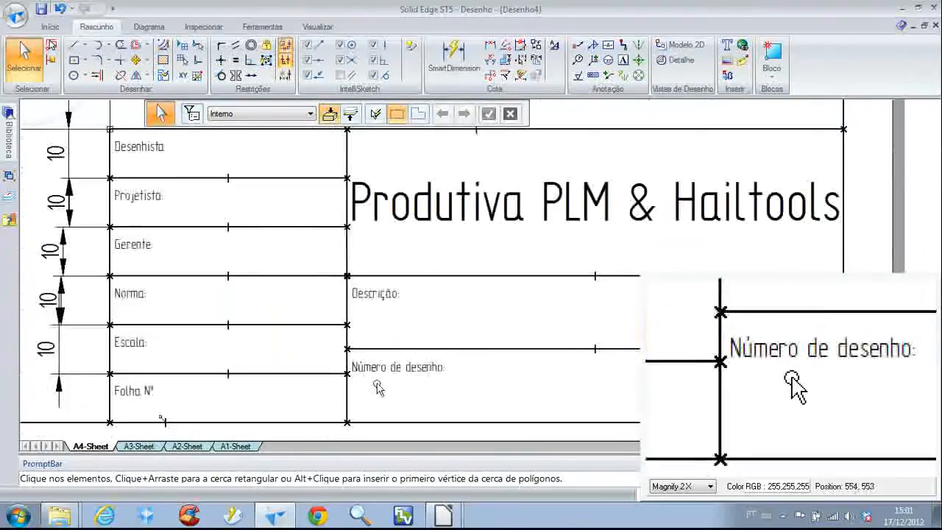
{"action": "middle_click_drag", "start_coordinate": [310, 364], "coordinate": [359, 367]}
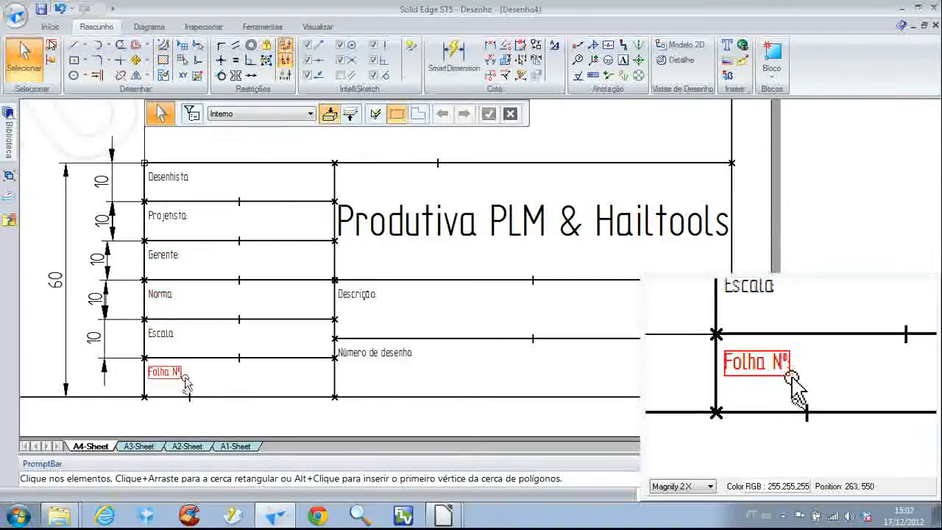
{"action": "scroll", "coordinate": [251, 278], "scroll_direction": "down", "scroll_amount": 1}
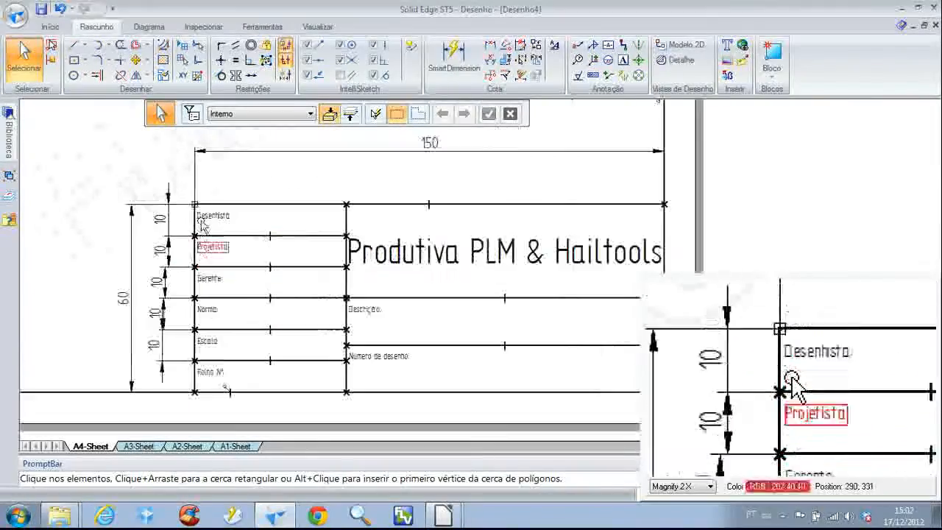
{"action": "left_click", "coordinate": [197, 160]}
{"action": "left_click", "coordinate": [241, 170]}
{"action": "scroll", "coordinate": [245, 229], "scroll_direction": "up", "scroll_amount": 1}
{"action": "scroll", "coordinate": [247, 230], "scroll_direction": "up", "scroll_amount": 1}
{"action": "scroll", "coordinate": [249, 227], "scroll_direction": "down", "scroll_amount": 3}
{"action": "scroll", "coordinate": [261, 222], "scroll_direction": "up", "scroll_amount": 2}
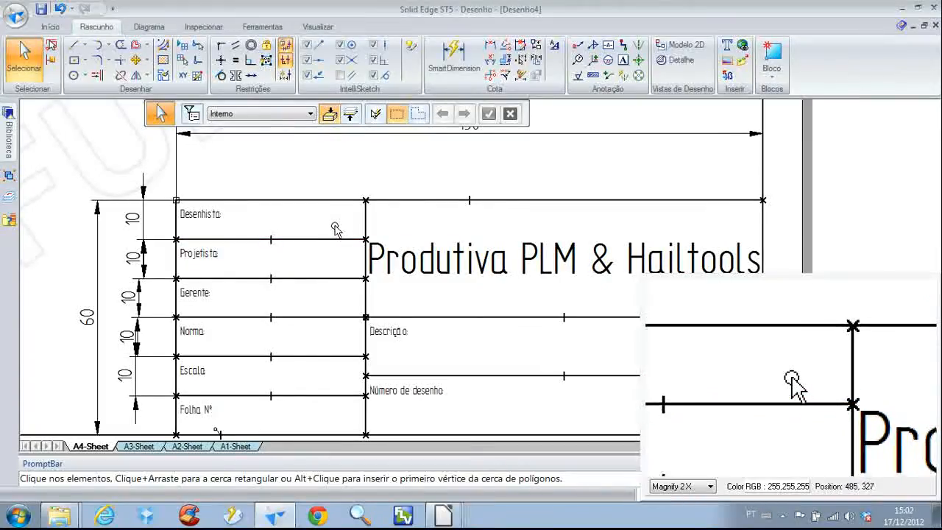
{"action": "middle_click_drag", "start_coordinate": [335, 226], "coordinate": [328, 198]}
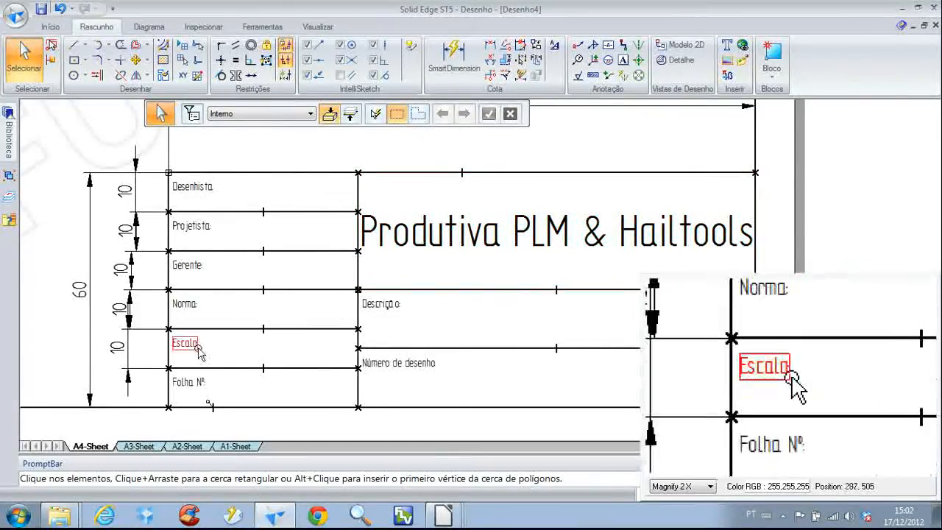
{"action": "middle_click_drag", "start_coordinate": [433, 335], "coordinate": [368, 313]}
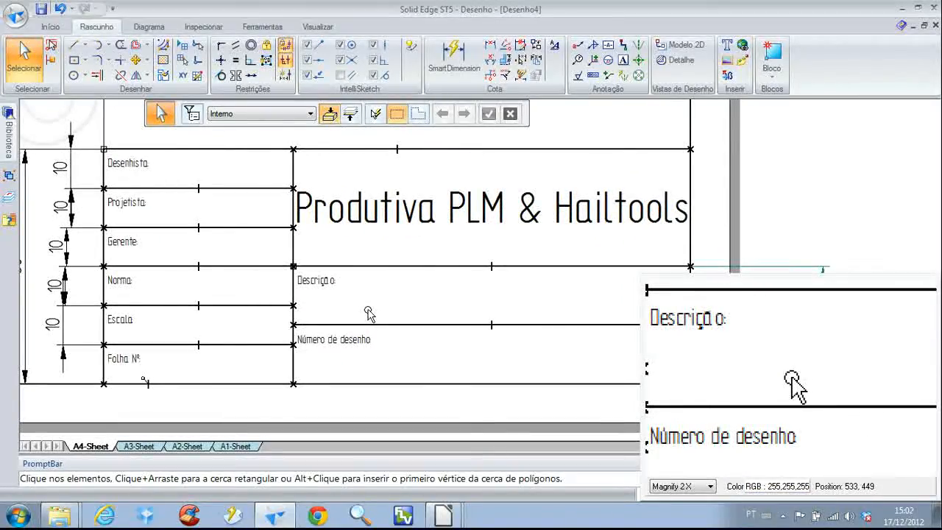
{"action": "scroll", "coordinate": [189, 269], "scroll_direction": "down", "scroll_amount": 2}
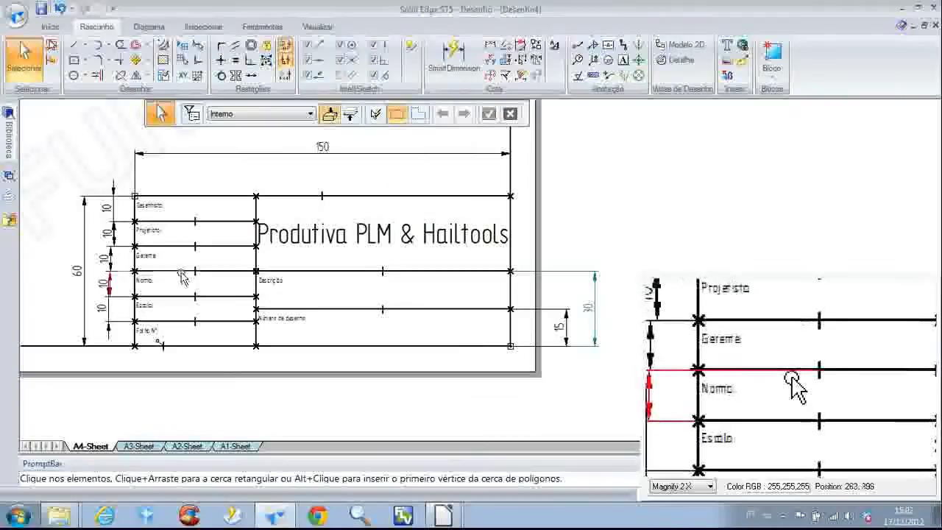
{"action": "scroll", "coordinate": [198, 220], "scroll_direction": "up", "scroll_amount": 2}
{"action": "middle_click_drag", "start_coordinate": [207, 203], "coordinate": [263, 201]}
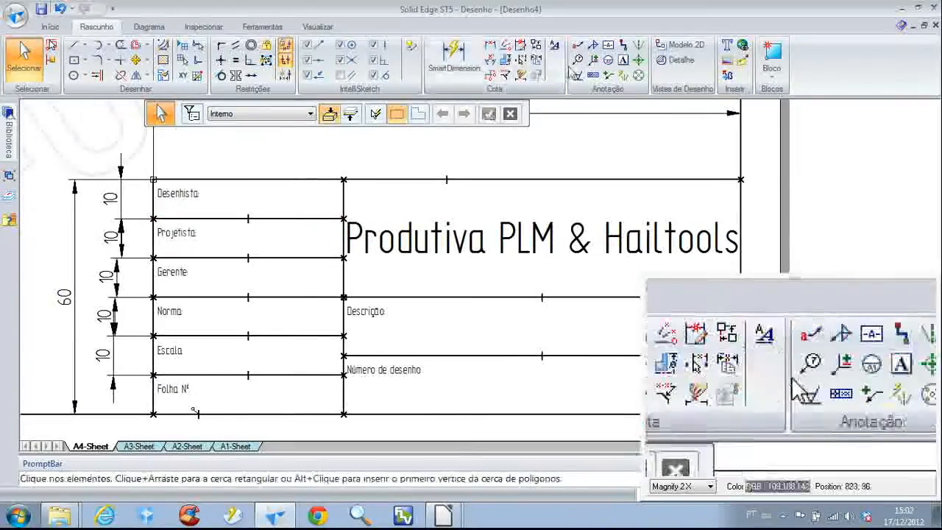
{"action": "left_click", "coordinate": [622, 60]}
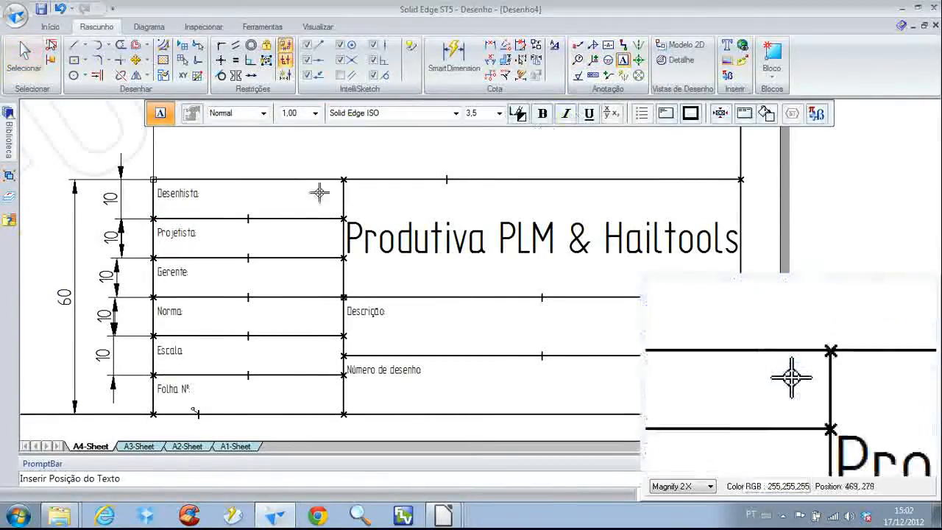
{"action": "scroll", "coordinate": [249, 195], "scroll_direction": "up", "scroll_amount": 3}
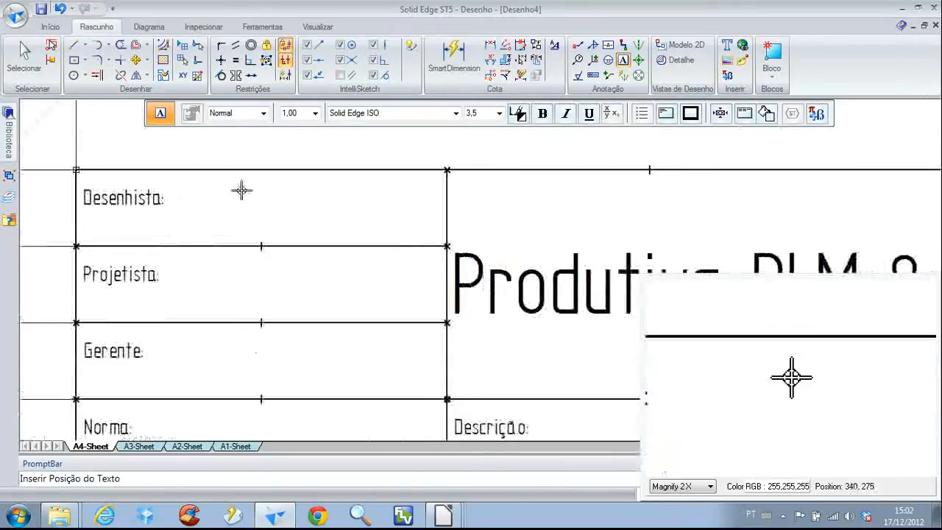
{"action": "right_click", "coordinate": [284, 201]}
Measure the width of the "Desenhista:" cell between its vertical sides without keeping the dimension
{"action": "left_click", "coordinate": [251, 201]}
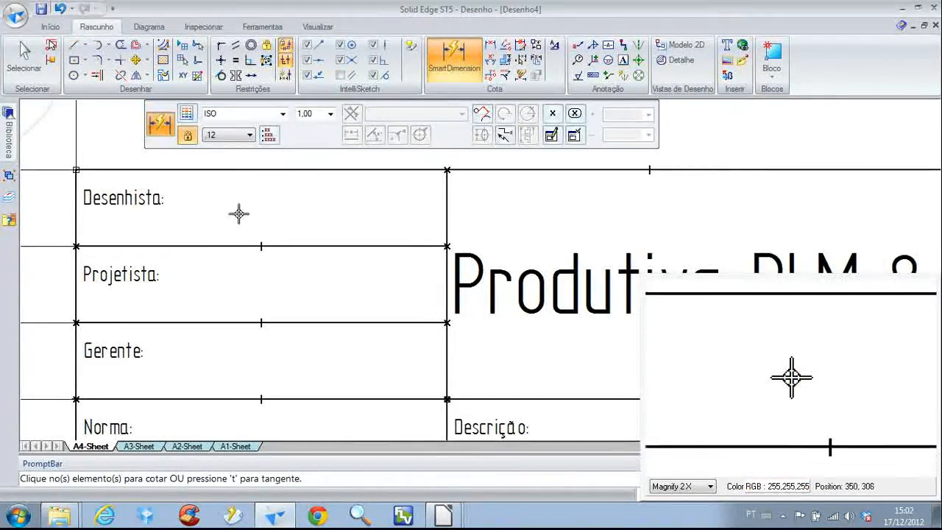
{"action": "middle_click_drag", "start_coordinate": [229, 218], "coordinate": [320, 271]}
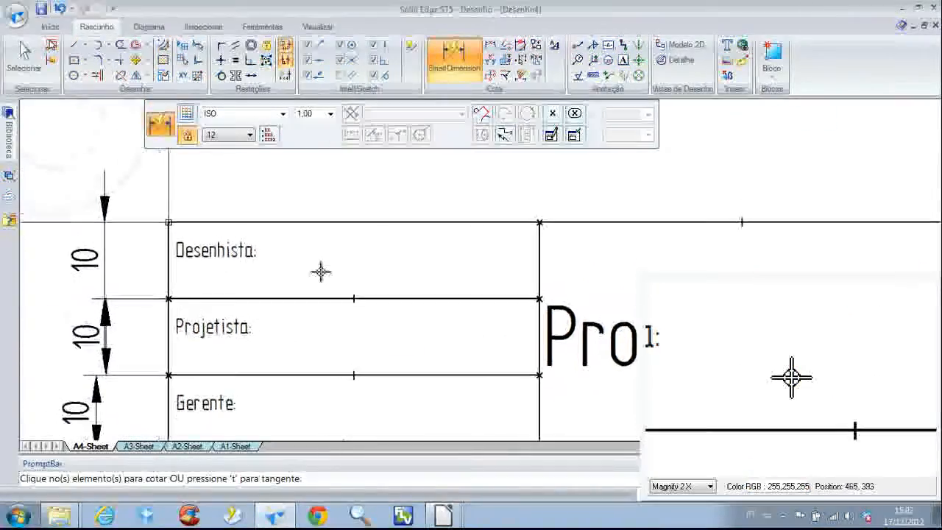
{"action": "left_click", "coordinate": [540, 257]}
{"action": "left_click", "coordinate": [170, 248]}
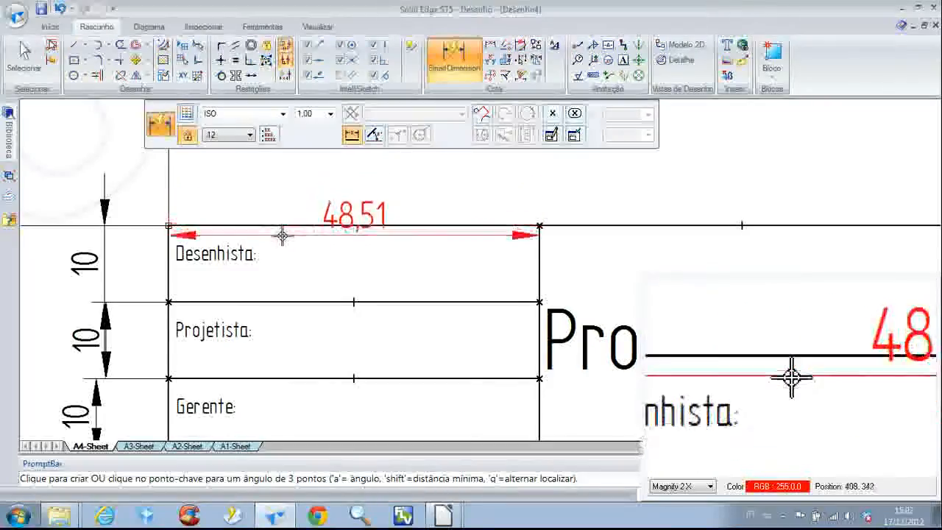
{"action": "right_click", "coordinate": [326, 213]}
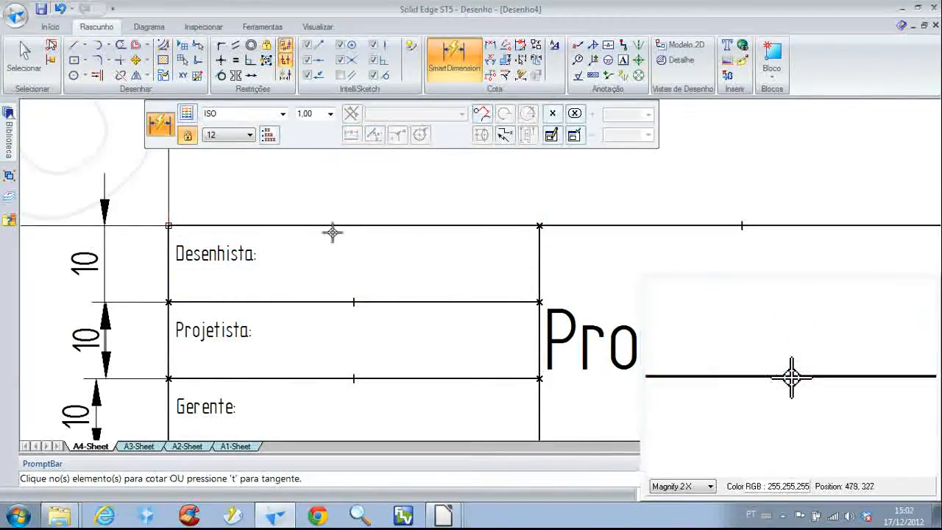
Measure the height of the "Desenhista:" cell between its horizontal sides without keeping the dimension
{"action": "left_click", "coordinate": [326, 296]}
{"action": "left_click", "coordinate": [332, 225]}
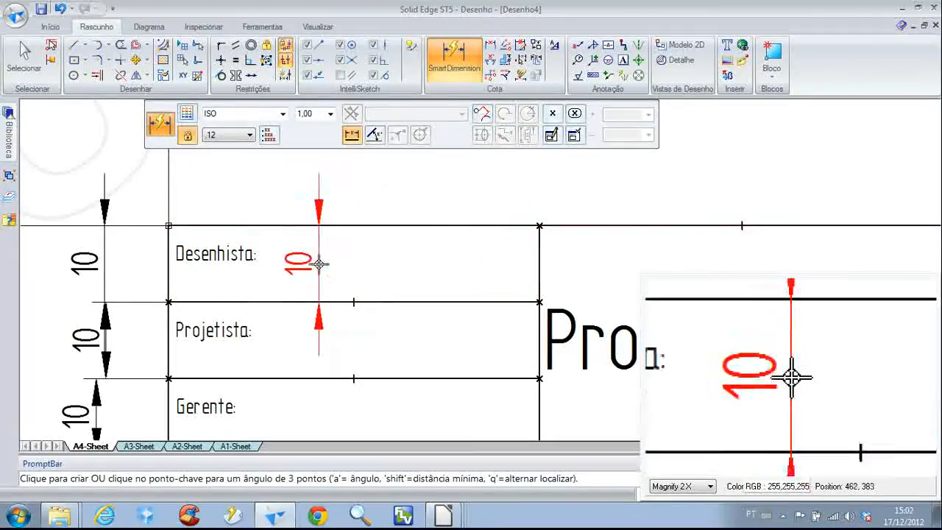
{"action": "right_click", "coordinate": [351, 270]}
{"action": "left_click", "coordinate": [328, 253]}
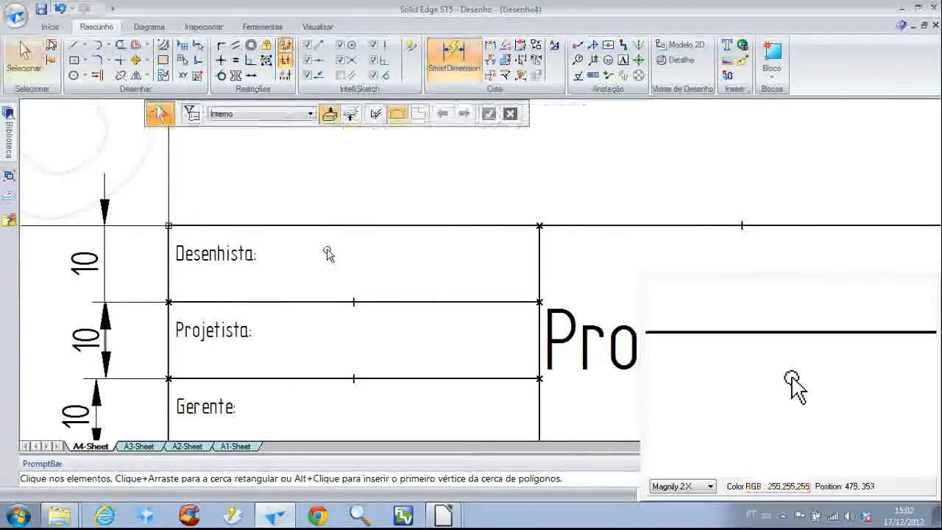
Insert a text box reading "Desenhista" beside the label in the "Desenhista:" cell
{"action": "left_click", "coordinate": [622, 60]}
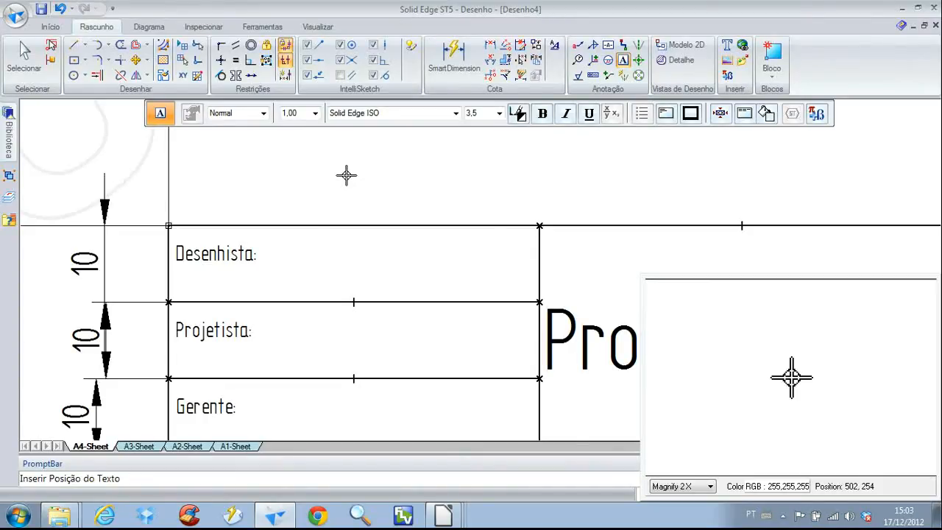
{"action": "left_click", "coordinate": [310, 254]}
{"action": "type", "text": "Número de desenho:"}
{"action": "key", "text": "Delete"}
{"action": "key", "text": "Delete"}
{"action": "key", "text": "Delete"}
{"action": "key", "text": "Delete"}
{"action": "key", "text": "Delete"}
{"action": "key", "text": "Delete"}
{"action": "key", "text": "Delete"}
{"action": "key", "text": "Delete"}
{"action": "key", "text": "Delete"}
{"action": "key", "text": "Delete"}
{"action": "key", "text": "Delete"}
{"action": "key", "text": "Delete"}
{"action": "key", "text": "Delete"}
{"action": "key", "text": "Delete"}
{"action": "key", "text": "Delete"}
{"action": "key", "text": "Delete"}
{"action": "key", "text": "Delete"}
{"action": "key", "text": "Delete"}
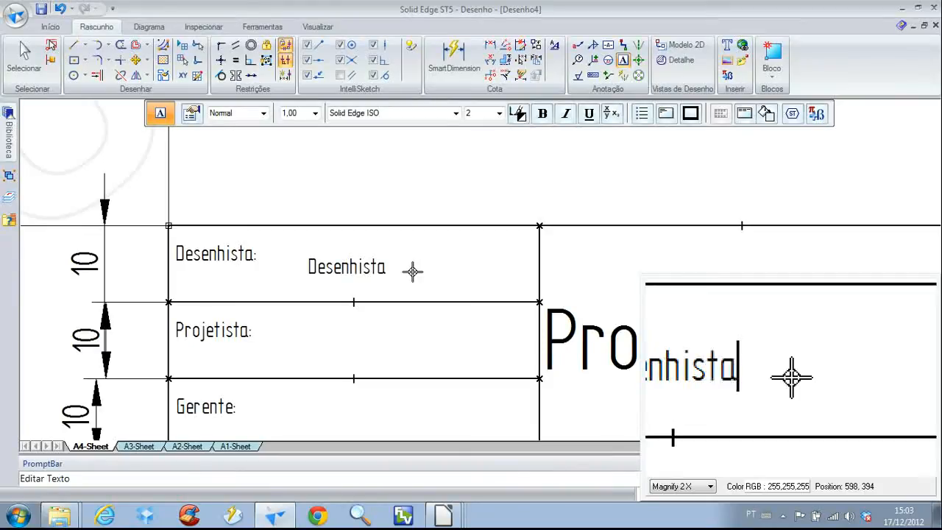
{"action": "key", "text": "Escape"}
Set the font size of the new "Desenhista" text without the colon to 3,5
{"action": "left_click", "coordinate": [382, 268]}
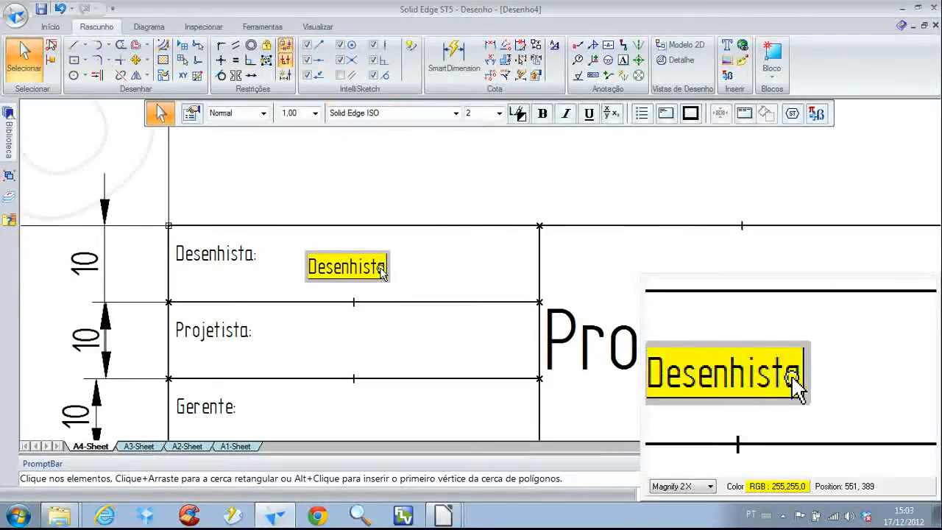
{"action": "left_click", "coordinate": [480, 120]}
{"action": "type", "text": "3,"}
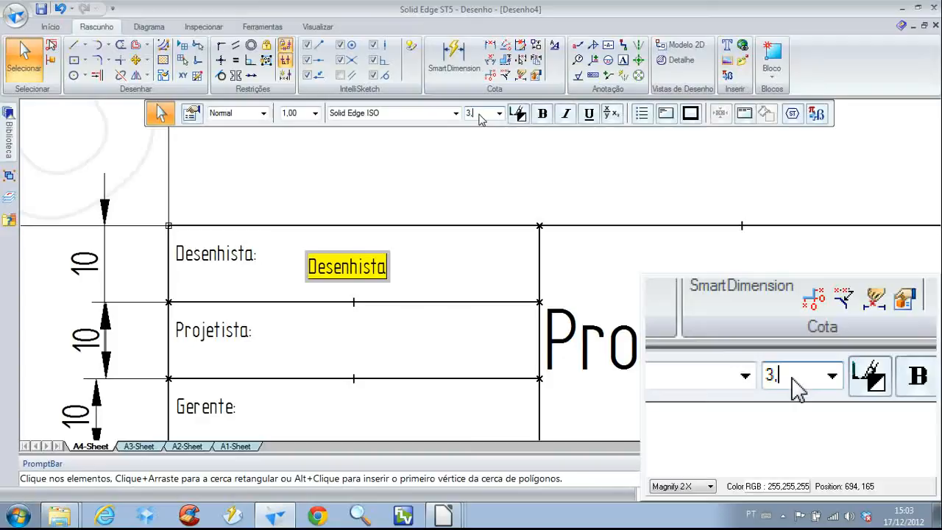
{"action": "type", "text": "5"}
{"action": "key", "text": "Return"}
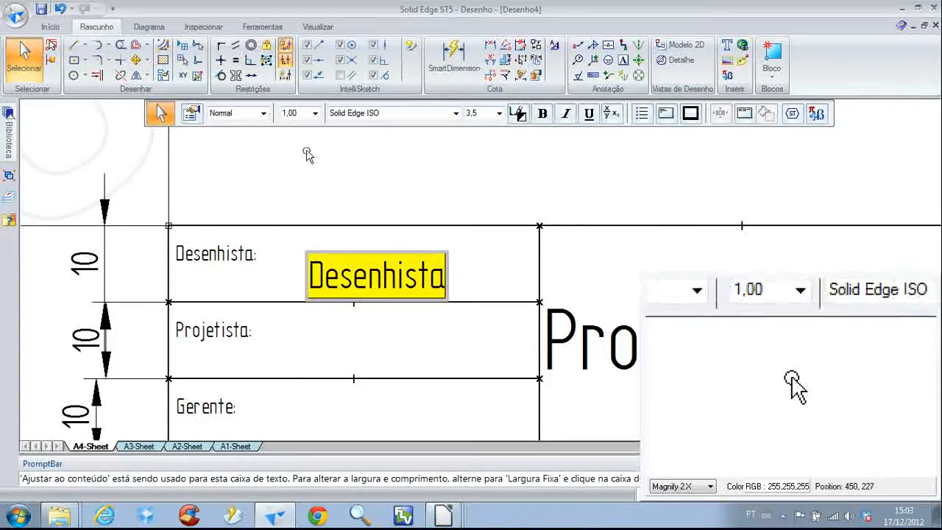
Give the new "Desenhista" text box a fixed width of 30 and a height of 10
{"action": "left_click", "coordinate": [193, 114]}
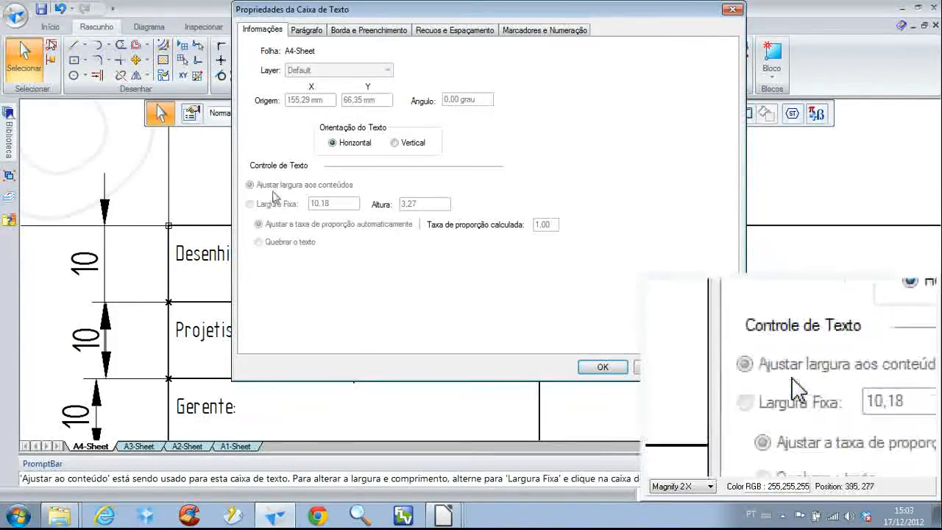
{"action": "left_click", "coordinate": [603, 367]}
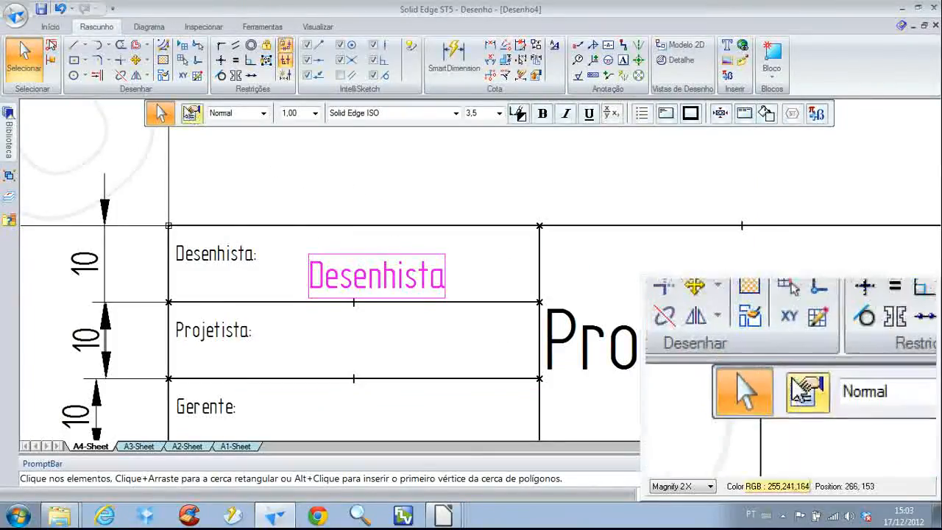
{"action": "left_click", "coordinate": [193, 114]}
{"action": "left_click", "coordinate": [249, 204]}
{"action": "left_click", "coordinate": [311, 203]}
{"action": "type", "text": "3"}
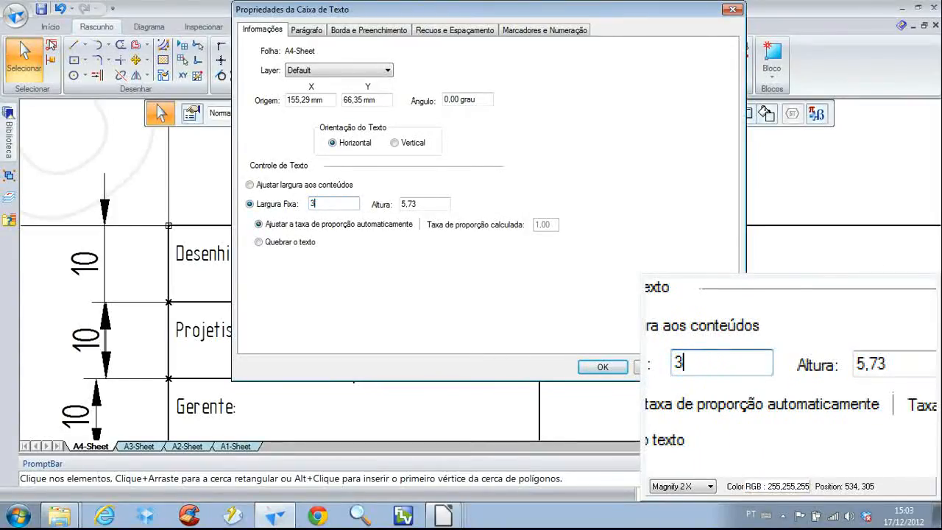
{"action": "type", "text": "0"}
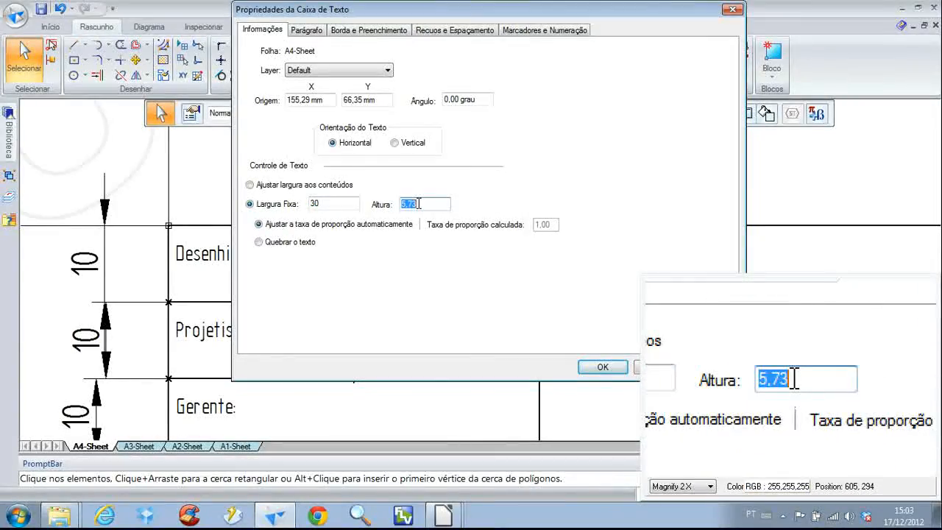
{"action": "left_click", "coordinate": [602, 366]}
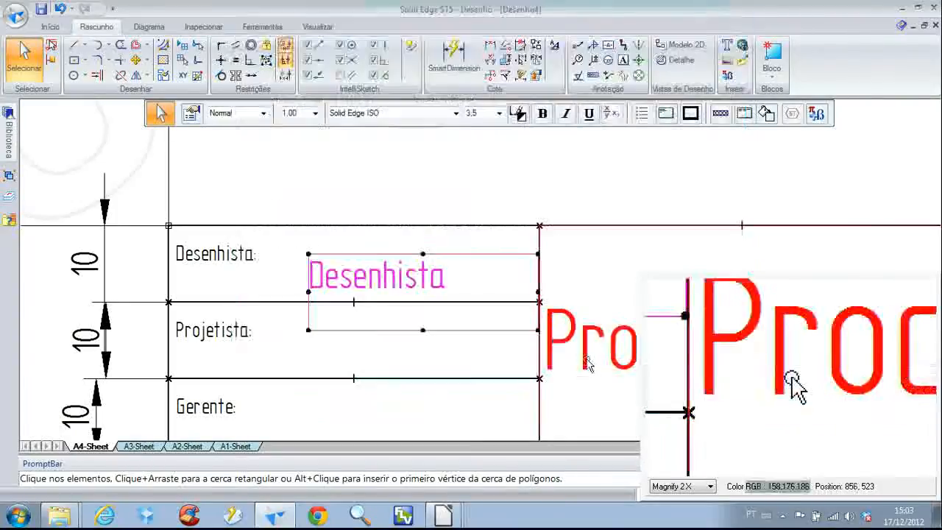
Move the "Desenhista" text box above the title block and set its justification to Centro Inferior
{"action": "left_click_drag", "start_coordinate": [464, 252], "coordinate": [451, 153]}
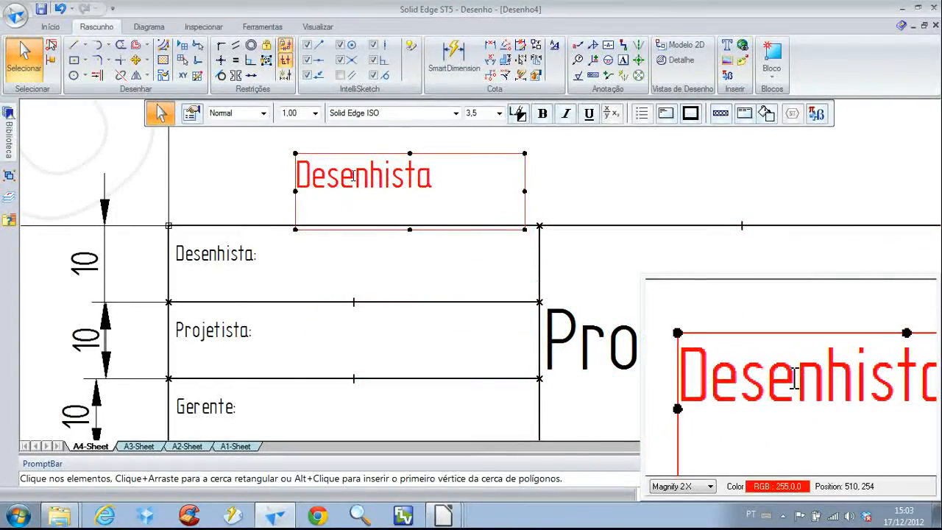
{"action": "left_click", "coordinate": [664, 115]}
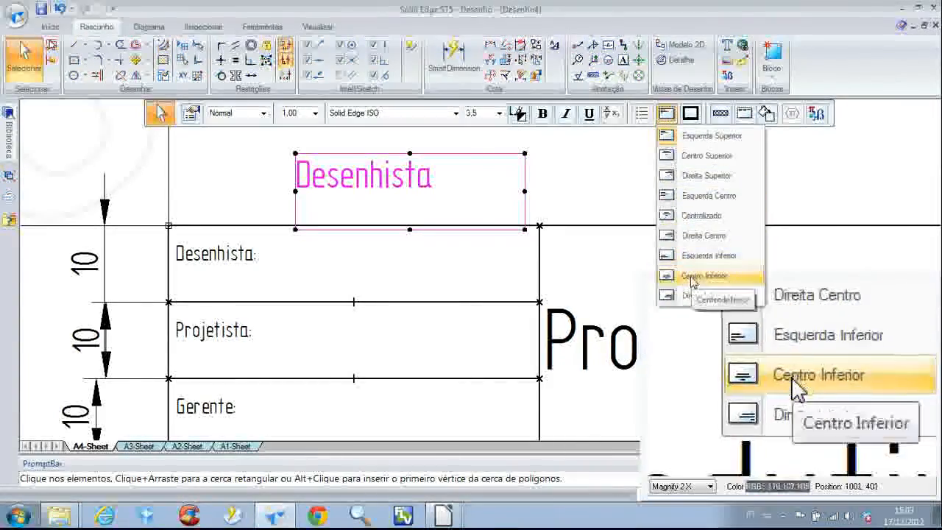
{"action": "left_click", "coordinate": [692, 277]}
Move the text box back into the right part of the "Desenhista:" cell and set its Y origin to 70 mm
{"action": "left_click_drag", "start_coordinate": [475, 154], "coordinate": [491, 225]}
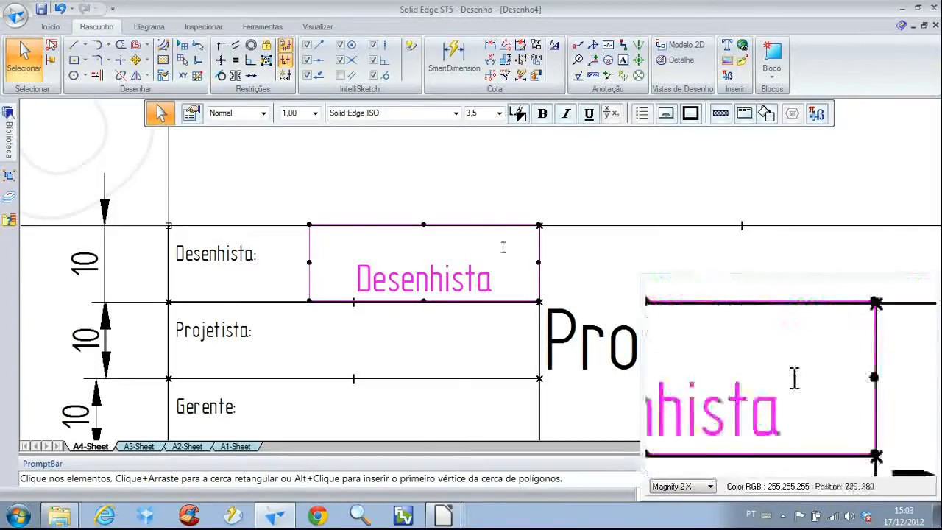
{"action": "left_click", "coordinate": [197, 113]}
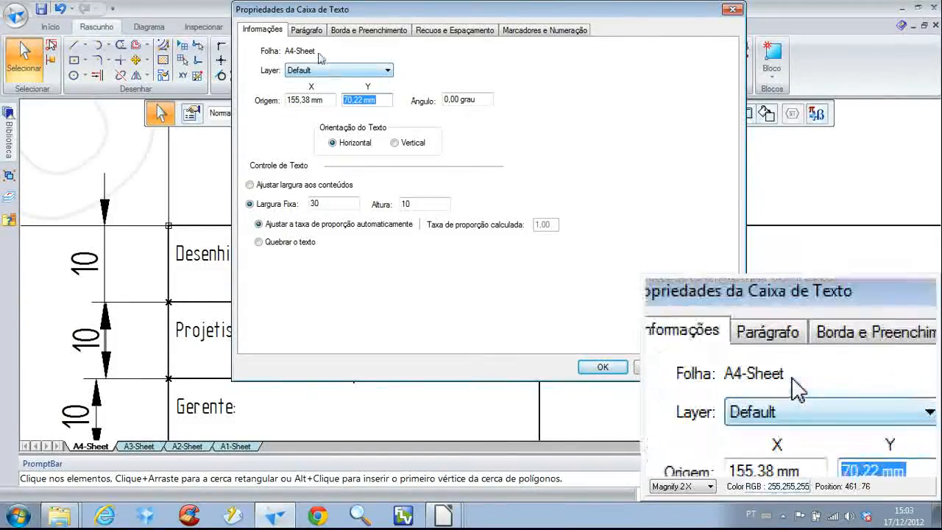
{"action": "left_click", "coordinate": [304, 32]}
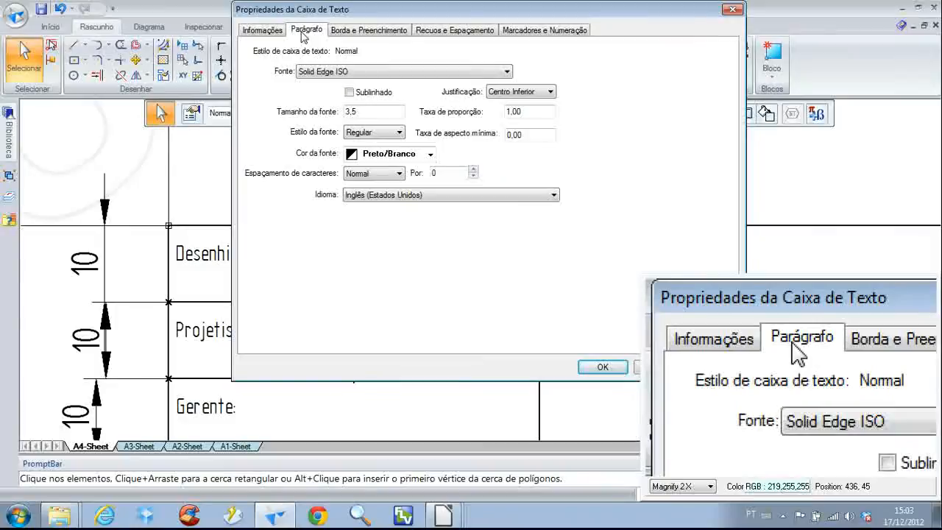
{"action": "left_click", "coordinate": [261, 30]}
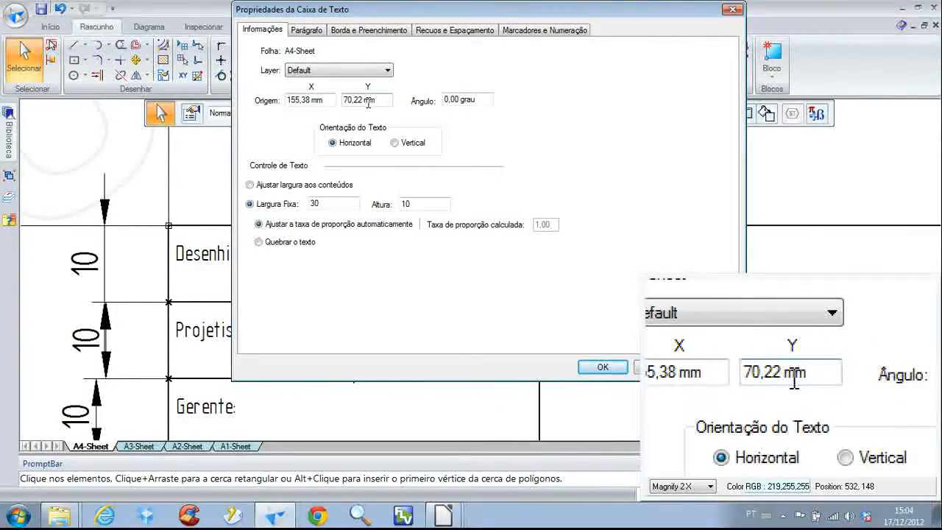
{"action": "left_click", "coordinate": [369, 103]}
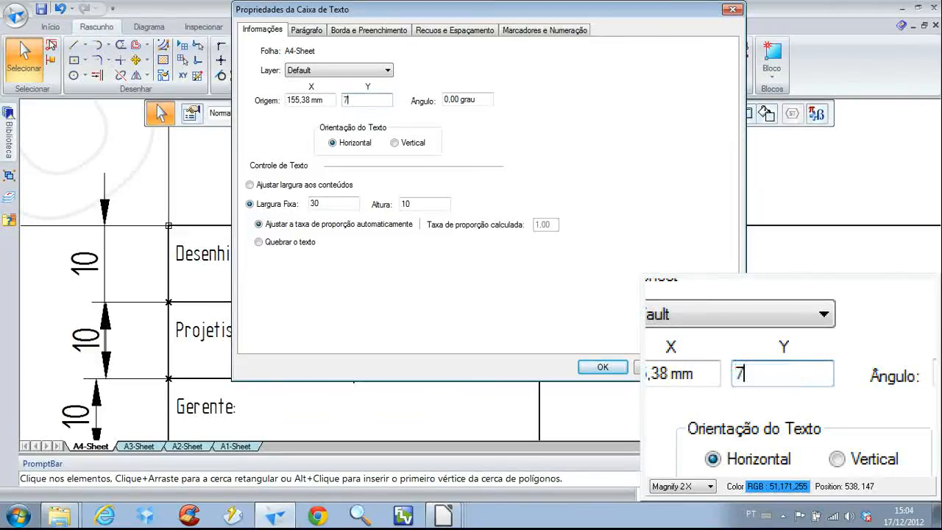
{"action": "type", "text": "70"}
{"action": "left_click", "coordinate": [603, 366]}
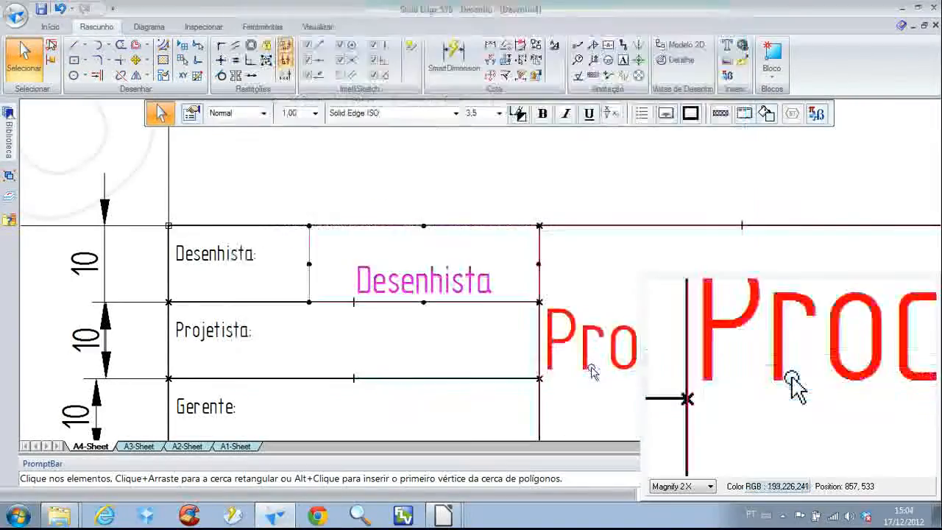
Copy the "Desenhista" text box down into the "Projetista:" cell and change the copy's text to "Projetista"
{"action": "middle_click_drag", "start_coordinate": [458, 358], "coordinate": [414, 250]}
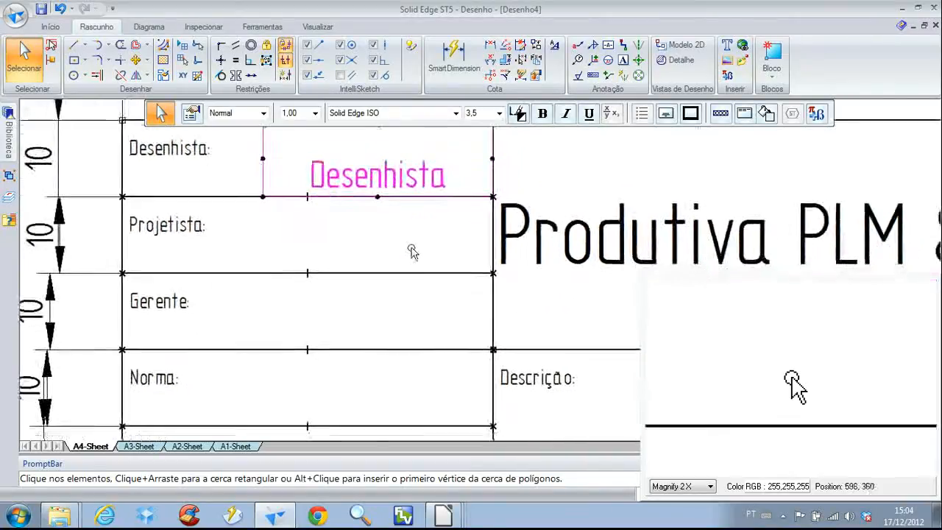
{"action": "left_click_drag", "start_coordinate": [282, 195], "coordinate": [282, 270], "text": "ctrl"}
{"action": "double_click", "coordinate": [352, 250]}
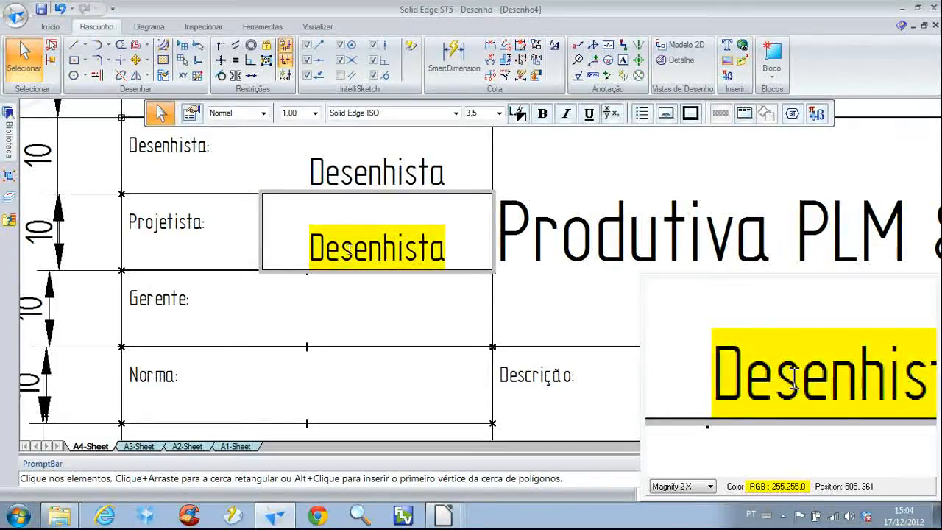
{"action": "type", "text": "Projeti"}
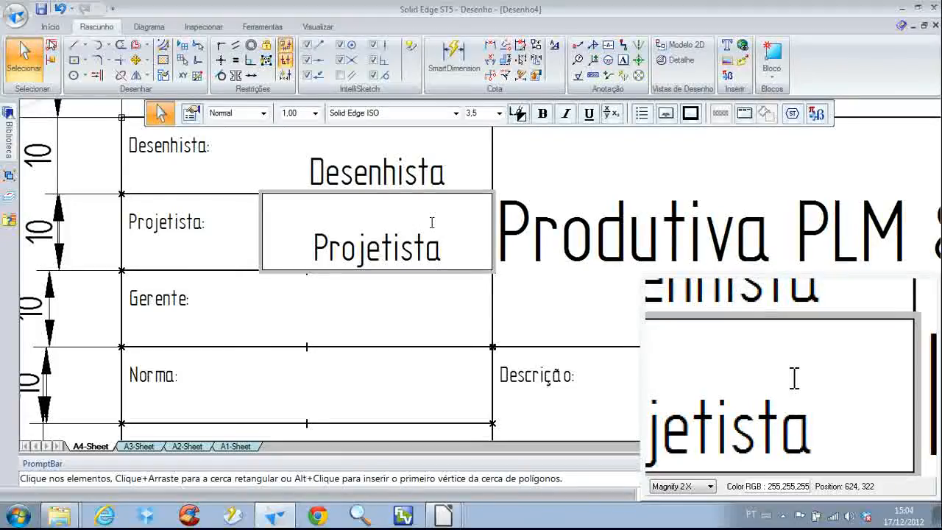
Set the Y origin of the copied "Projetista" text box to 60 mm
{"action": "left_click", "coordinate": [192, 114]}
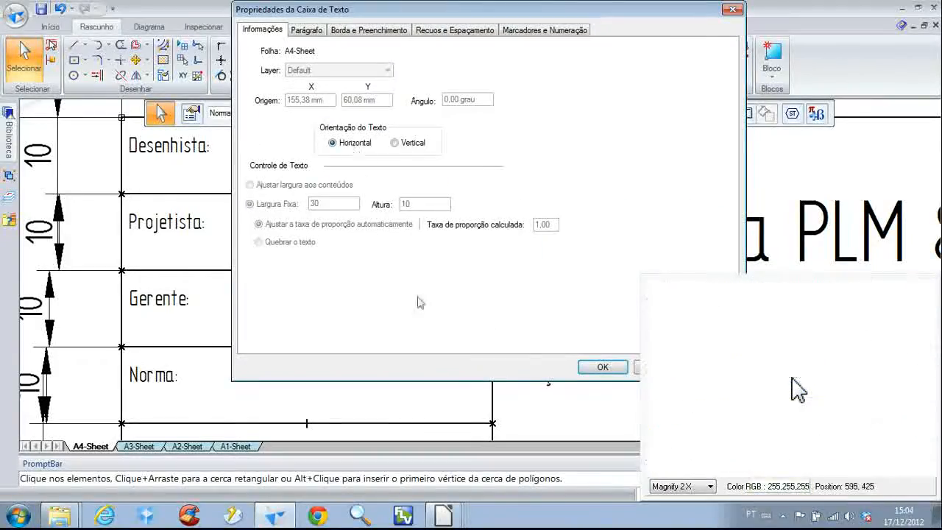
{"action": "left_click", "coordinate": [600, 368]}
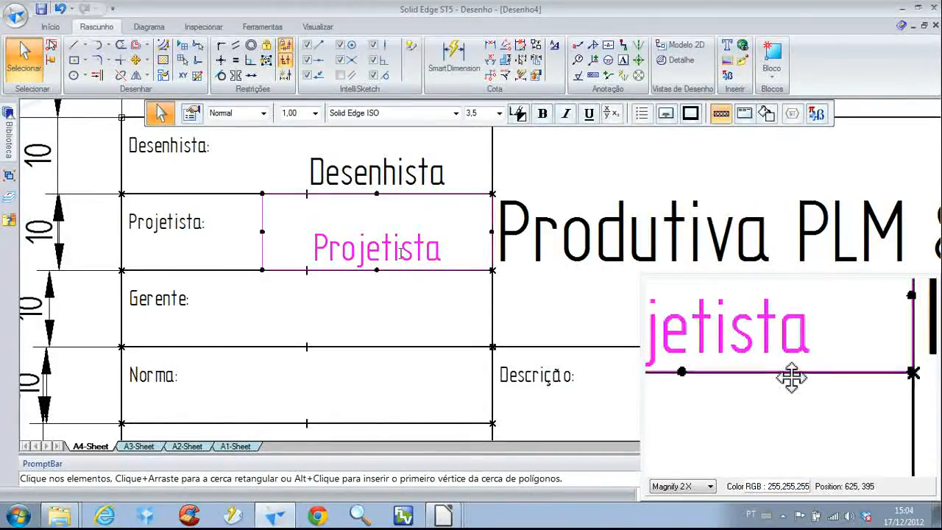
{"action": "left_click", "coordinate": [191, 113]}
{"action": "double_click", "coordinate": [364, 100]}
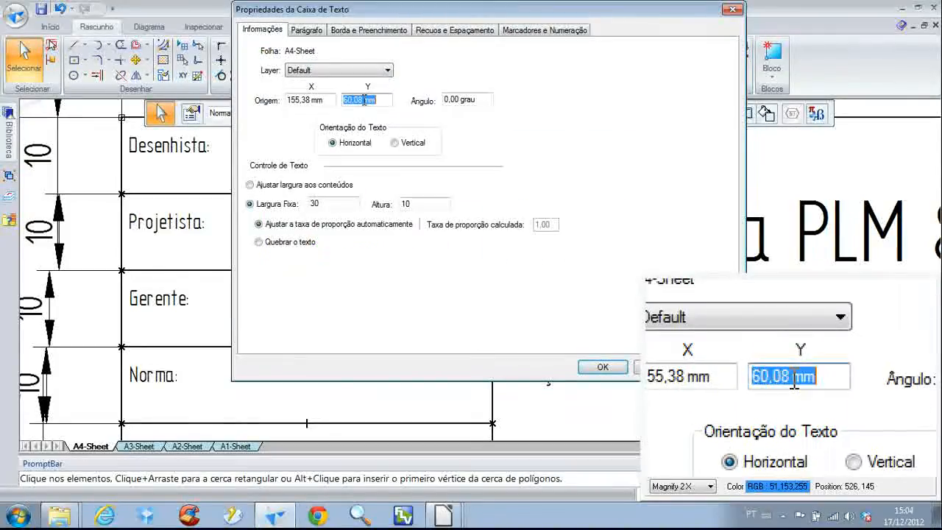
{"action": "type", "text": "60"}
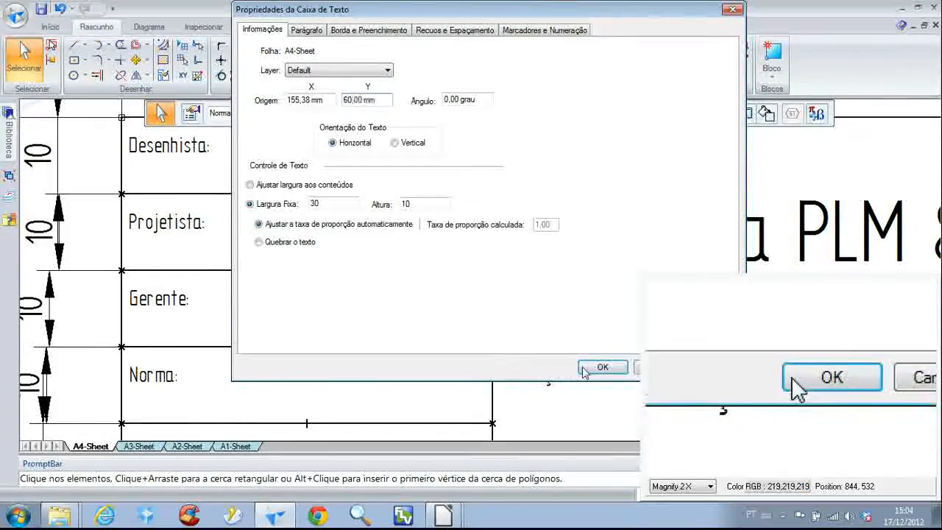
{"action": "left_click", "coordinate": [600, 367]}
Copy the "Projetista" text box down into the "Gerente:" cell and change the copy's text to "Gerente"
{"action": "left_click_drag", "start_coordinate": [437, 269], "coordinate": [441, 352], "text": "ctrl"}
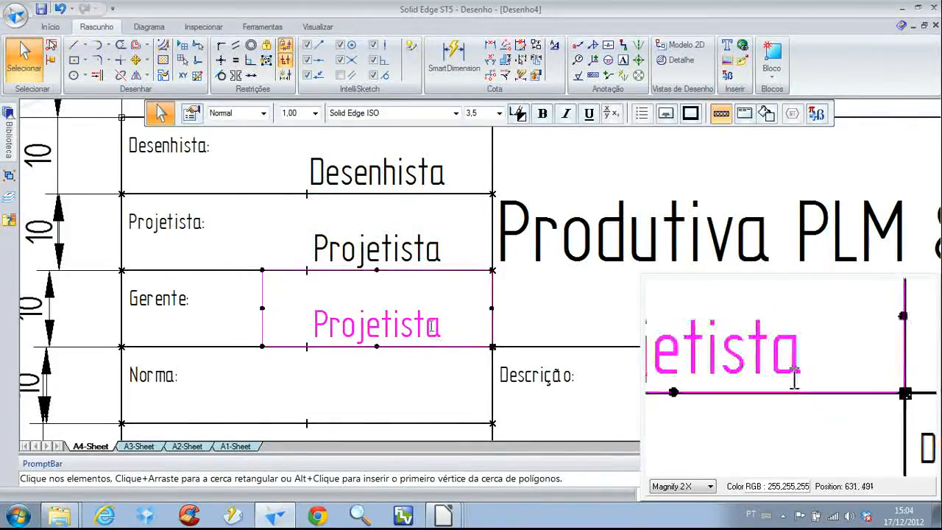
{"action": "double_click", "coordinate": [431, 326]}
{"action": "type", "text": "Gerente"}
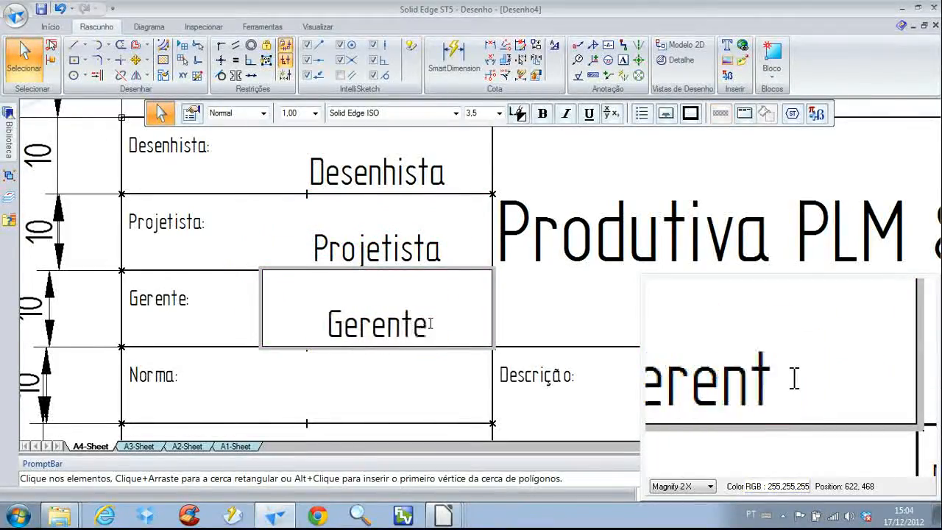
{"action": "left_click", "coordinate": [468, 269]}
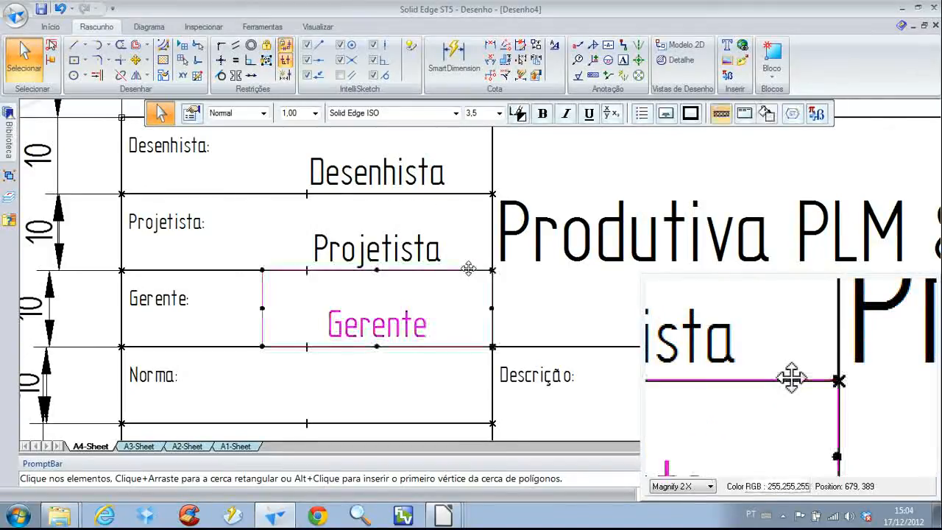
Set the Y origin of the copied "Gerente" text box to 50 mm
{"action": "left_click", "coordinate": [192, 108]}
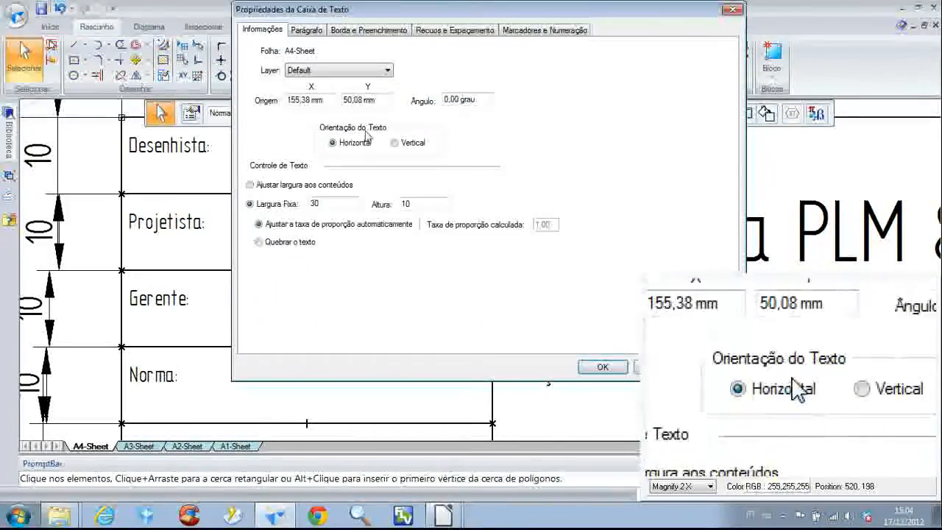
{"action": "double_click", "coordinate": [378, 100]}
{"action": "type", "text": "50"}
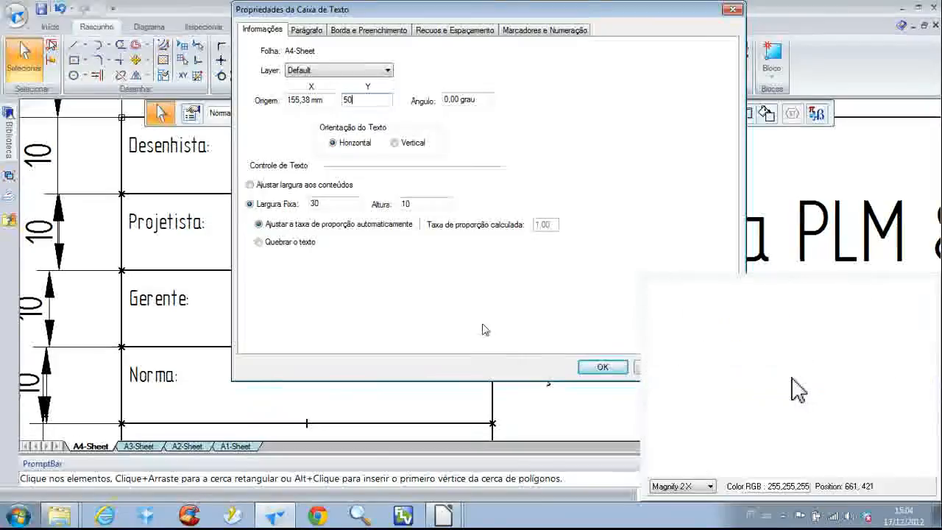
{"action": "left_click", "coordinate": [601, 366]}
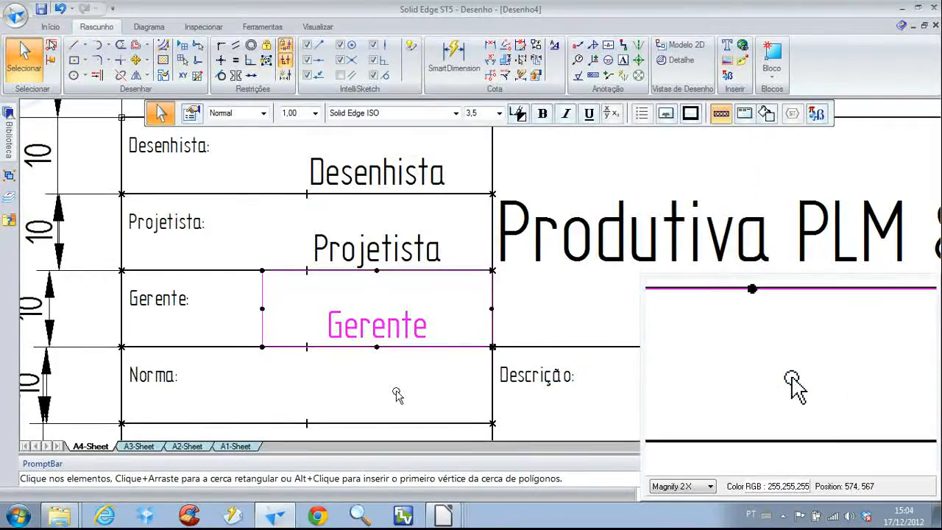
{"action": "scroll", "coordinate": [395, 390], "scroll_direction": "down", "scroll_amount": 2}
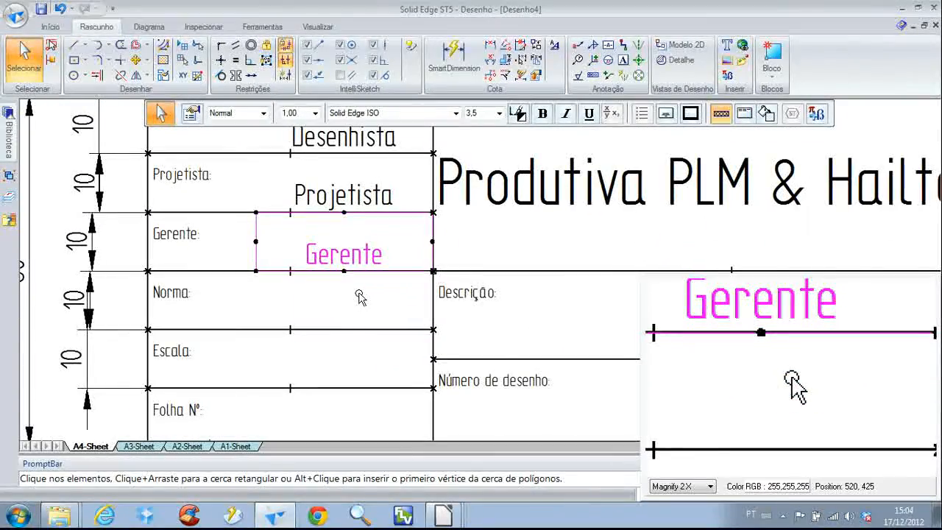
{"action": "middle_click_drag", "start_coordinate": [359, 296], "coordinate": [320, 257]}
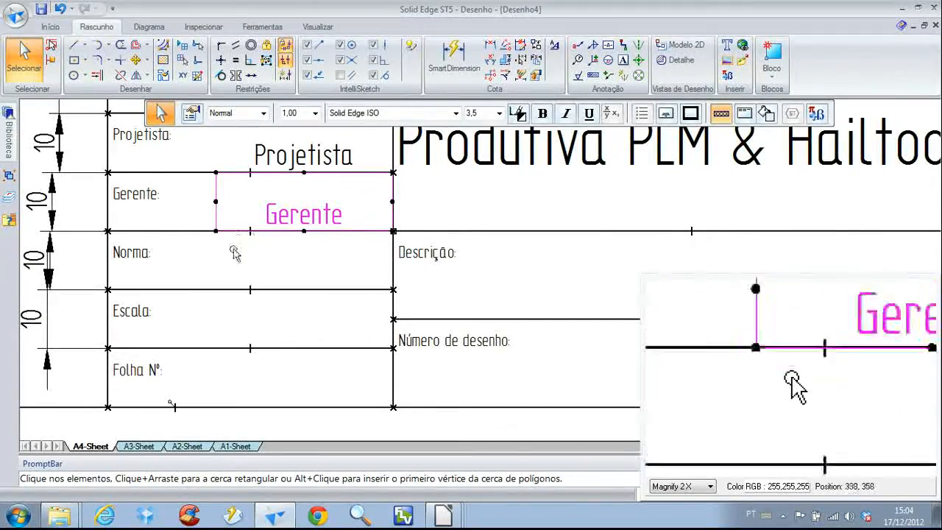
Draw two concentric circles in the empty area beside the title block, about 12.5 mm and 6.6 mm in diameter
{"action": "scroll", "coordinate": [256, 268], "scroll_direction": "down", "scroll_amount": 1}
{"action": "middle_click_drag", "start_coordinate": [256, 267], "coordinate": [674, 319]}
{"action": "left_click", "coordinate": [74, 75]}
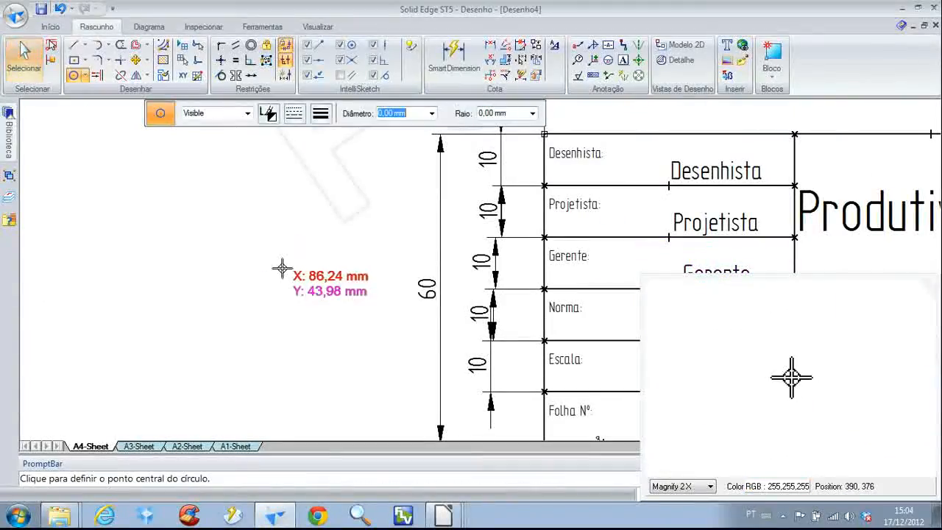
{"action": "left_click", "coordinate": [281, 276]}
{"action": "left_click", "coordinate": [298, 248]}
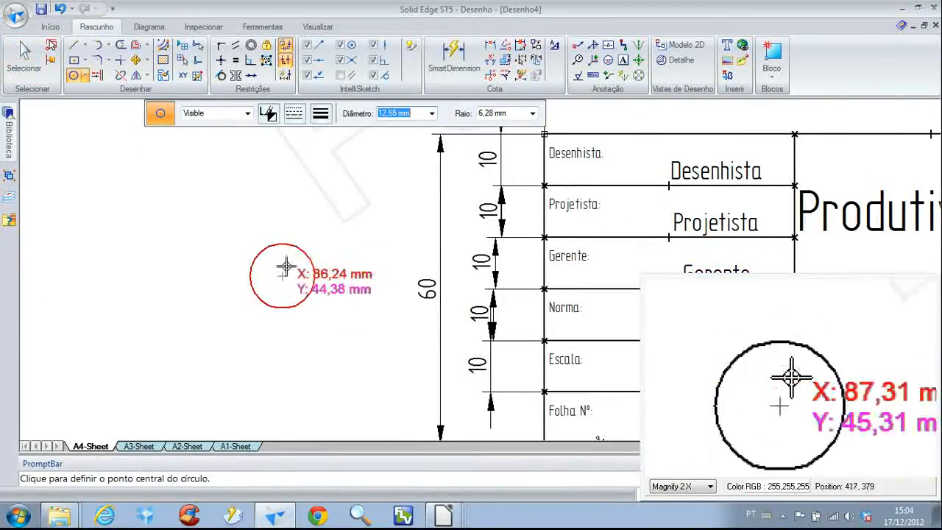
{"action": "left_click", "coordinate": [282, 276]}
{"action": "left_click", "coordinate": [298, 268]}
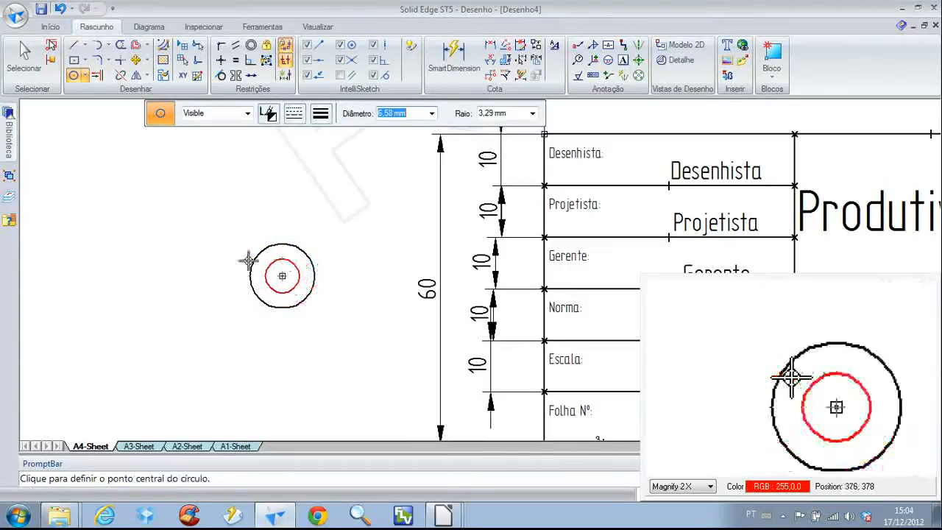
Draw a closed trapezoid of four lines beside the circles, with its tall vertical side facing them and matching the outer circle's height
{"action": "scroll", "coordinate": [226, 265], "scroll_direction": "up", "scroll_amount": 2}
{"action": "scroll", "coordinate": [280, 284], "scroll_direction": "up", "scroll_amount": 1}
{"action": "left_click", "coordinate": [74, 45]}
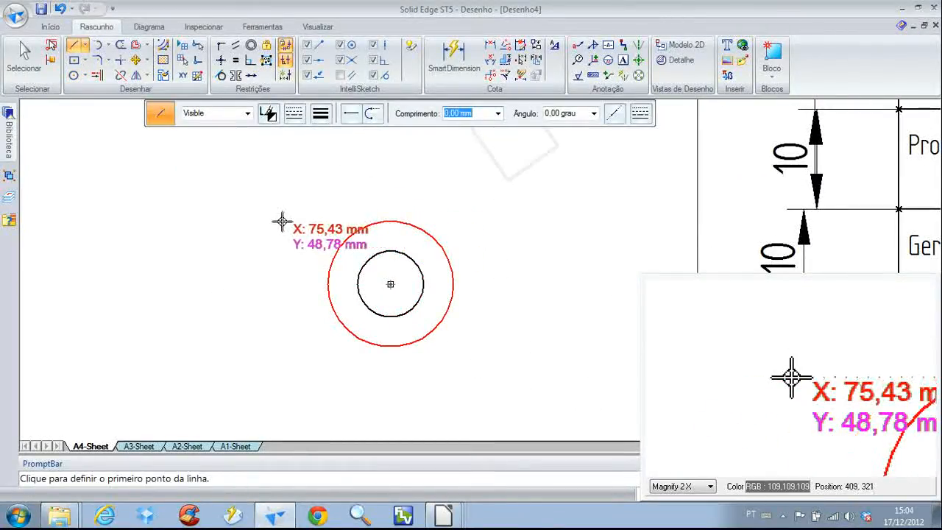
{"action": "left_click", "coordinate": [280, 346]}
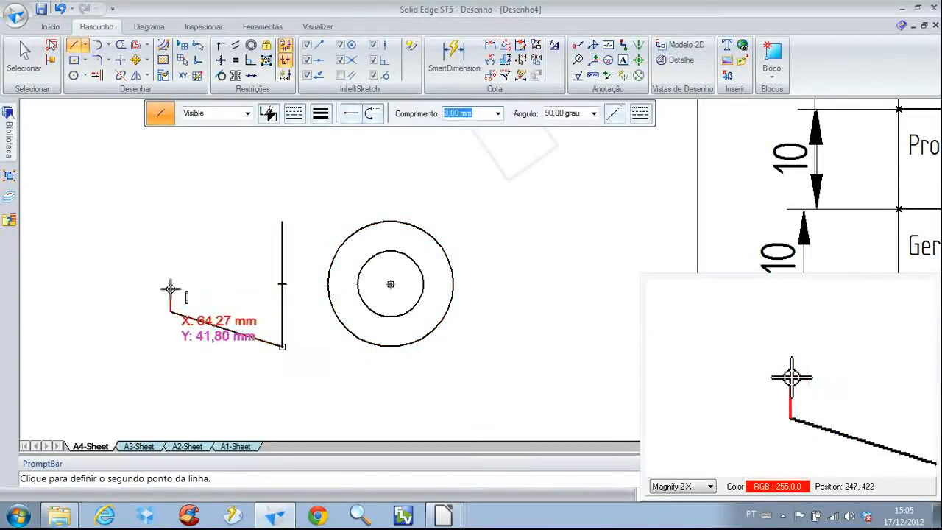
{"action": "left_click", "coordinate": [170, 262]}
{"action": "left_click", "coordinate": [283, 221]}
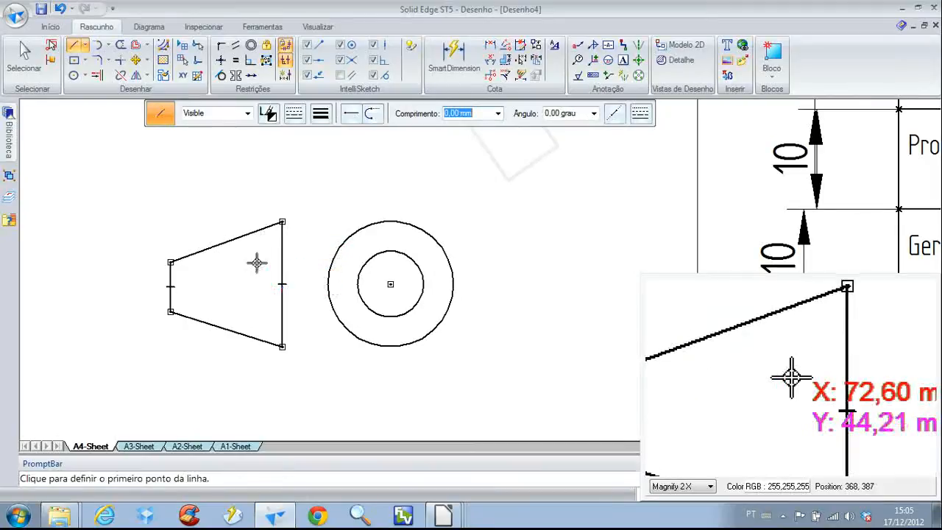
Align the trapezoid's corners horizontally with the upper and lower quadrant points of the outer and inner circles
{"action": "left_click", "coordinate": [223, 61]}
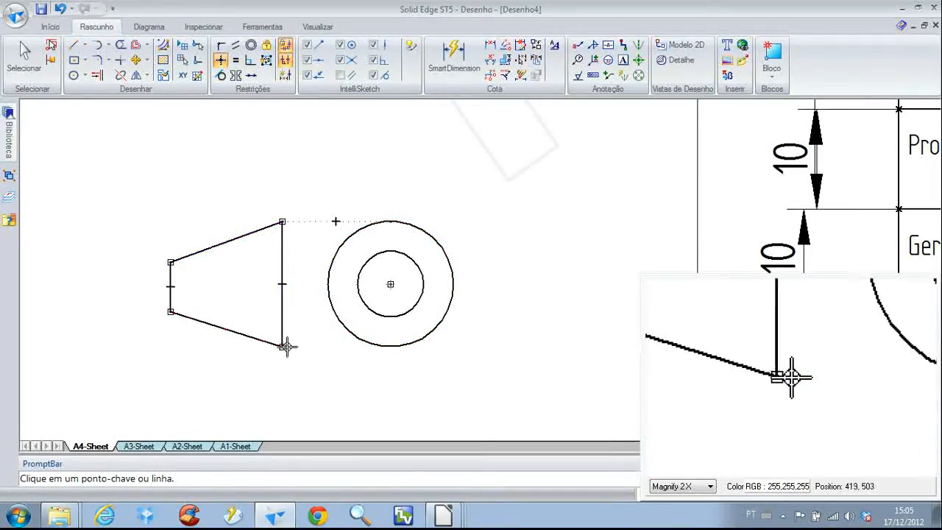
{"action": "left_click", "coordinate": [391, 345]}
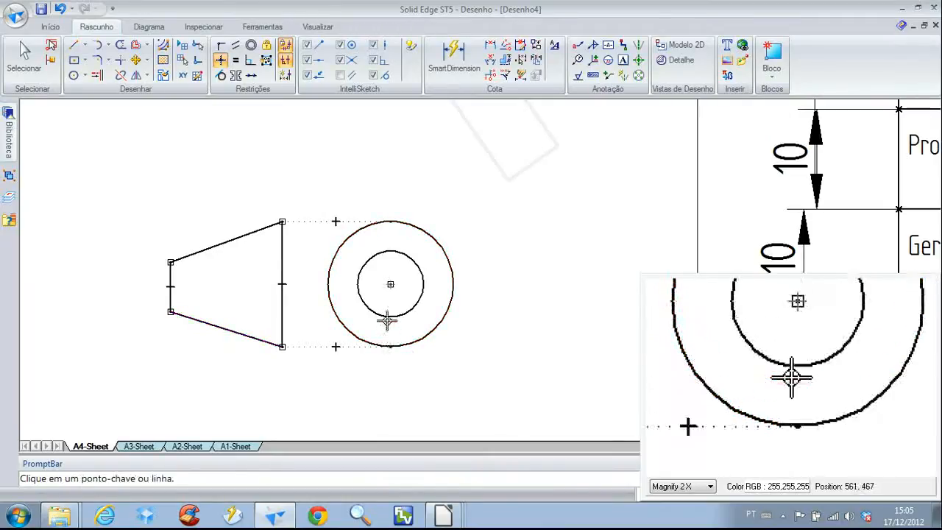
{"action": "left_click", "coordinate": [390, 317]}
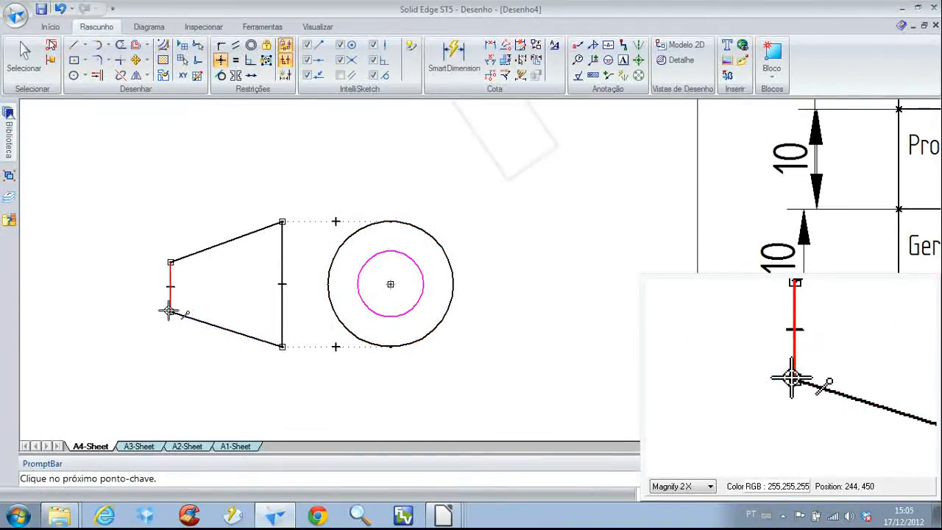
{"action": "left_click", "coordinate": [171, 263]}
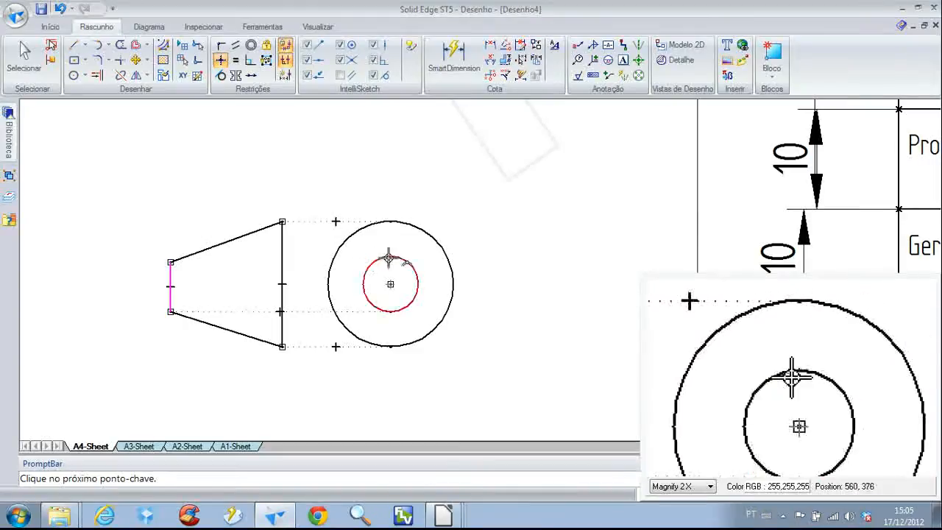
{"action": "left_click", "coordinate": [390, 256]}
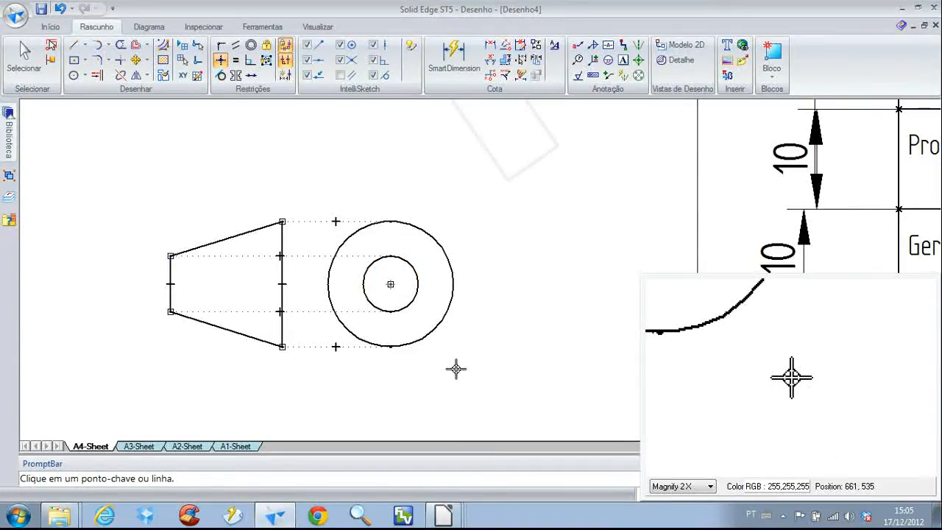
Add a centre mark to the circles and a two-point centre line through the midpoints of the trapezoid's vertical sides
{"action": "right_click_drag", "start_coordinate": [456, 368], "coordinate": [433, 335]}
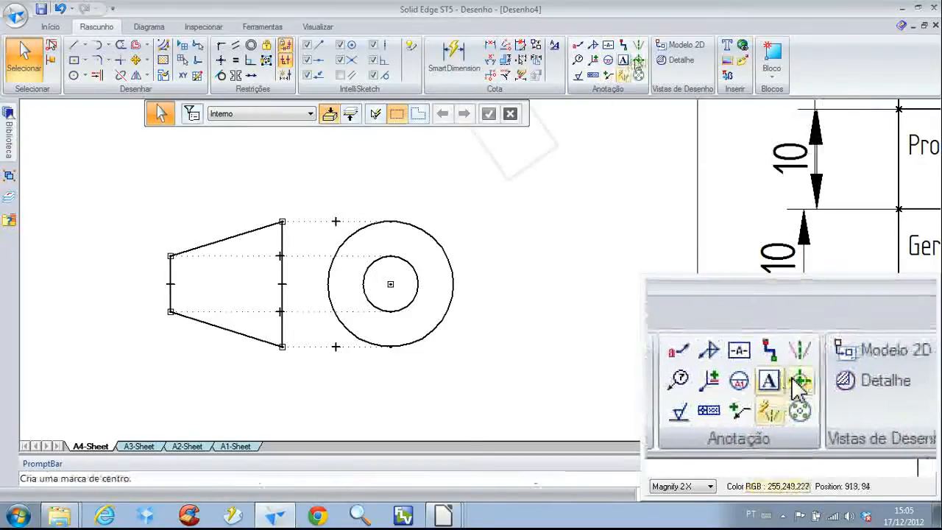
{"action": "left_click", "coordinate": [637, 60]}
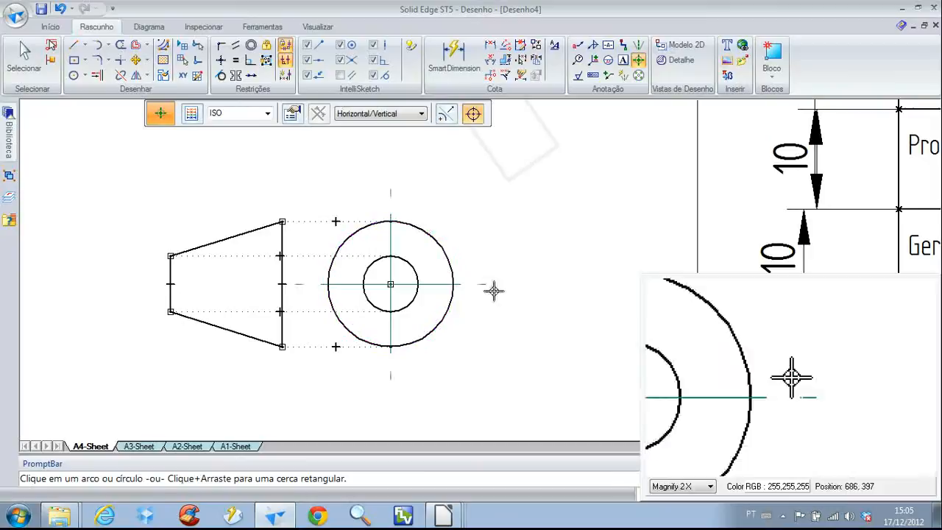
{"action": "left_click", "coordinate": [638, 45]}
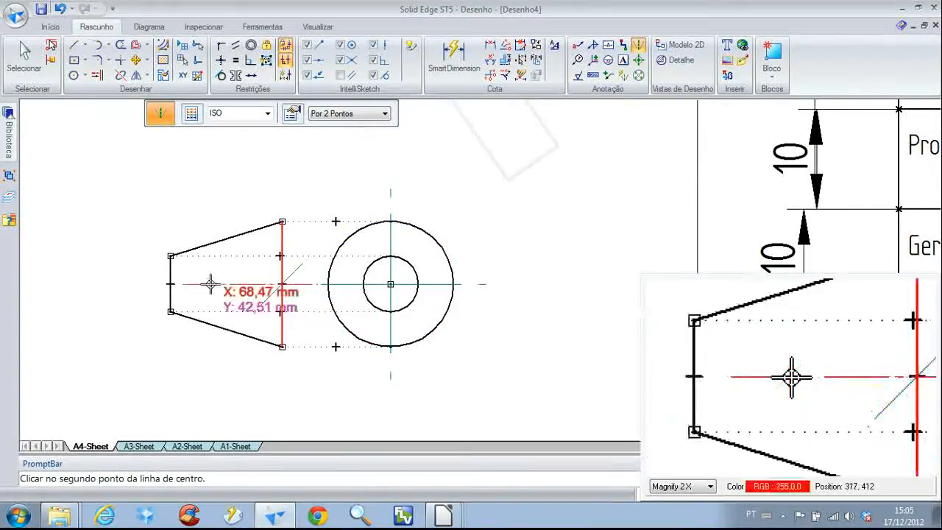
{"action": "right_click_drag", "start_coordinate": [247, 368], "coordinate": [223, 341]}
Move the whole projection symbol, trapezoid and circles together, upward on the sheet
{"action": "scroll", "coordinate": [260, 372], "scroll_direction": "down", "scroll_amount": 6}
{"action": "mouse_move", "coordinate": [263, 327]}
{"action": "middle_mouse_down"}
{"action": "mouse_move", "coordinate": [195, 252]}
{"action": "mouse_move", "coordinate": [164, 239]}
{"action": "middle_mouse_up"}
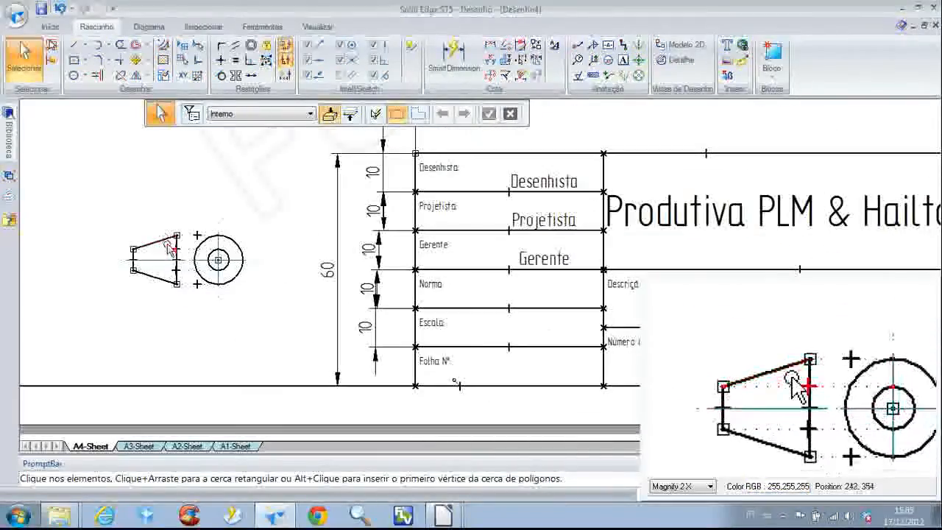
{"action": "mouse_move", "coordinate": [269, 303]}
{"action": "left_mouse_down"}
{"action": "mouse_move", "coordinate": [254, 274]}
{"action": "mouse_move", "coordinate": [463, 301]}
{"action": "mouse_move", "coordinate": [582, 298]}
{"action": "mouse_move", "coordinate": [343, 271]}
{"action": "mouse_move", "coordinate": [265, 220]}
{"action": "left_mouse_up"}
{"action": "scroll", "coordinate": [179, 159], "scroll_direction": "up", "scroll_amount": 5}
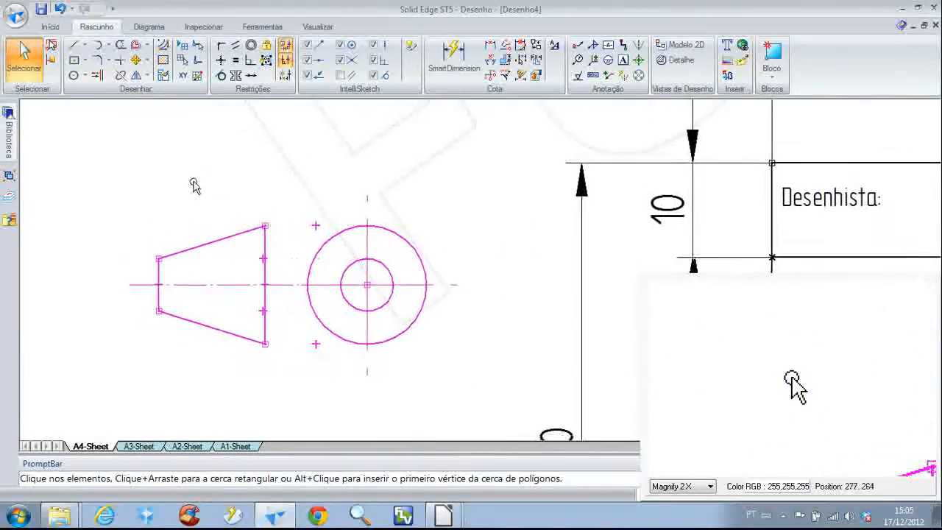
{"action": "left_click", "coordinate": [204, 180]}
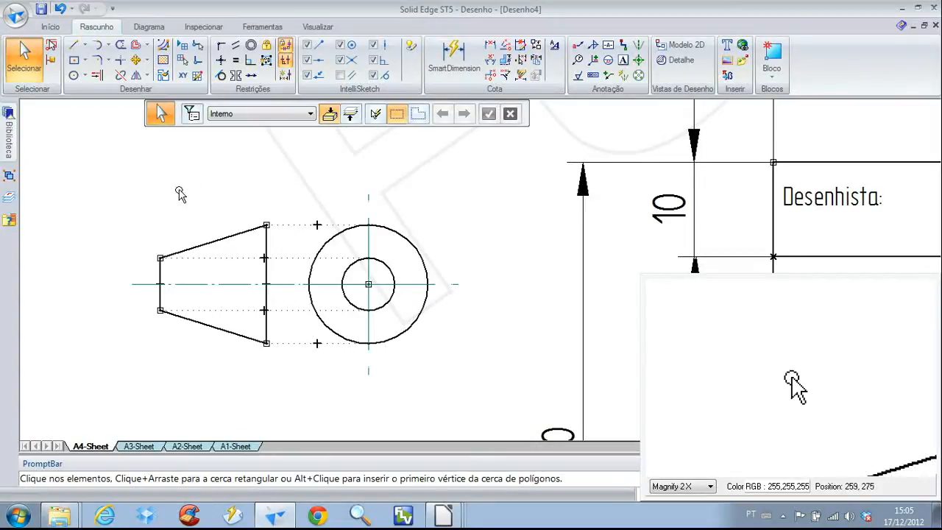
Scale the whole projection symbol by a factor of 0.7
{"action": "left_click", "coordinate": [148, 76]}
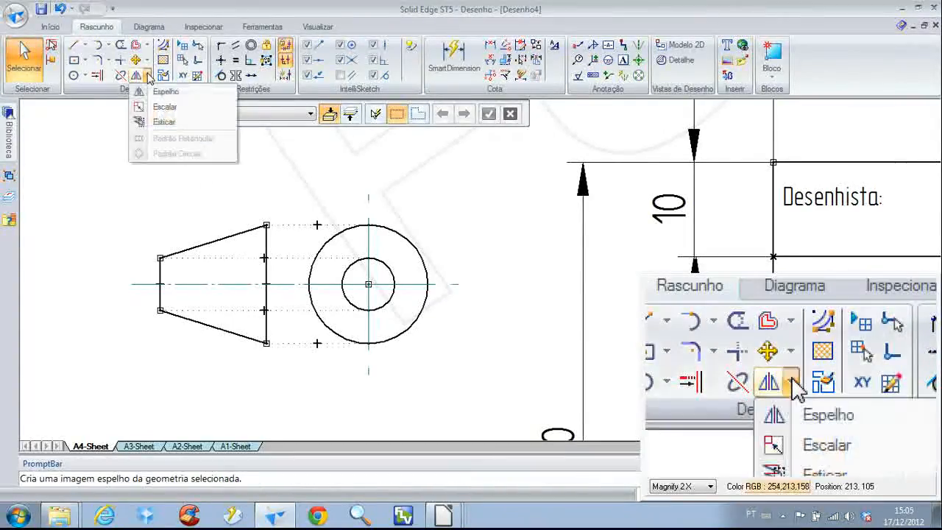
{"action": "left_click", "coordinate": [166, 110]}
{"action": "mouse_move", "coordinate": [110, 174]}
{"action": "left_mouse_down"}
{"action": "mouse_move", "coordinate": [416, 358]}
{"action": "mouse_move", "coordinate": [412, 365]}
{"action": "left_mouse_up"}
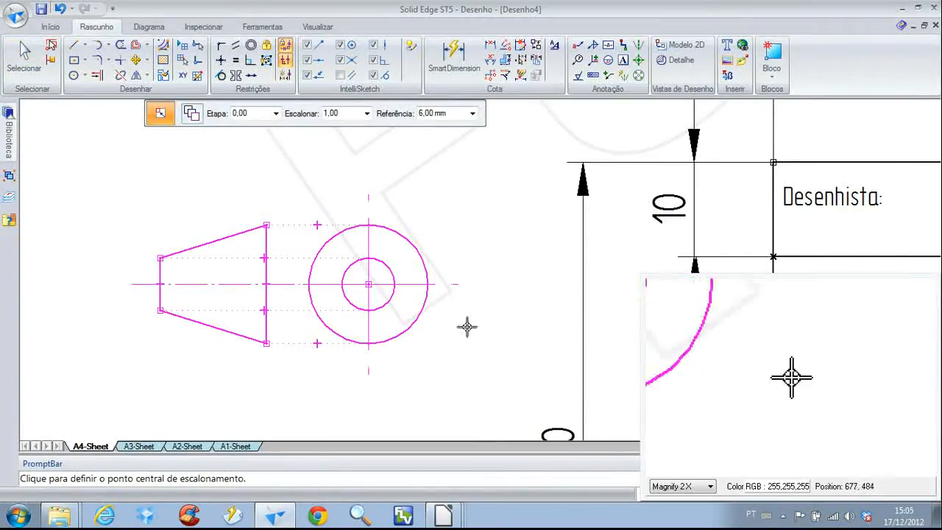
{"action": "double_click", "coordinate": [350, 116]}
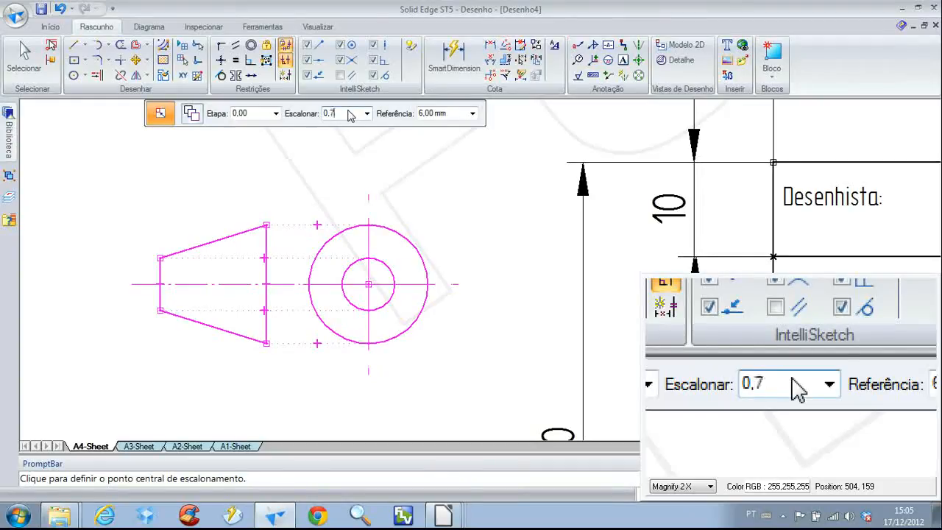
{"action": "type", "text": "0,7"}
{"action": "key", "text": "Tab"}
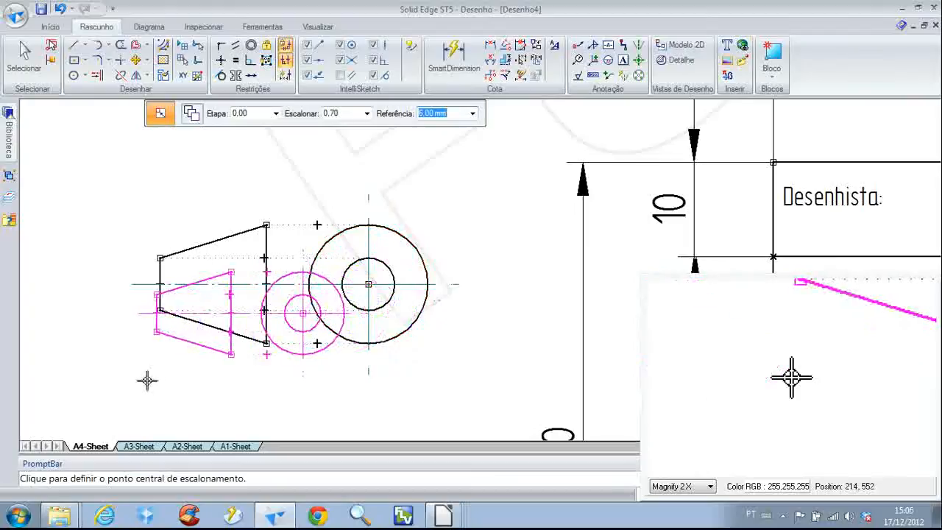
{"action": "left_click", "coordinate": [193, 397]}
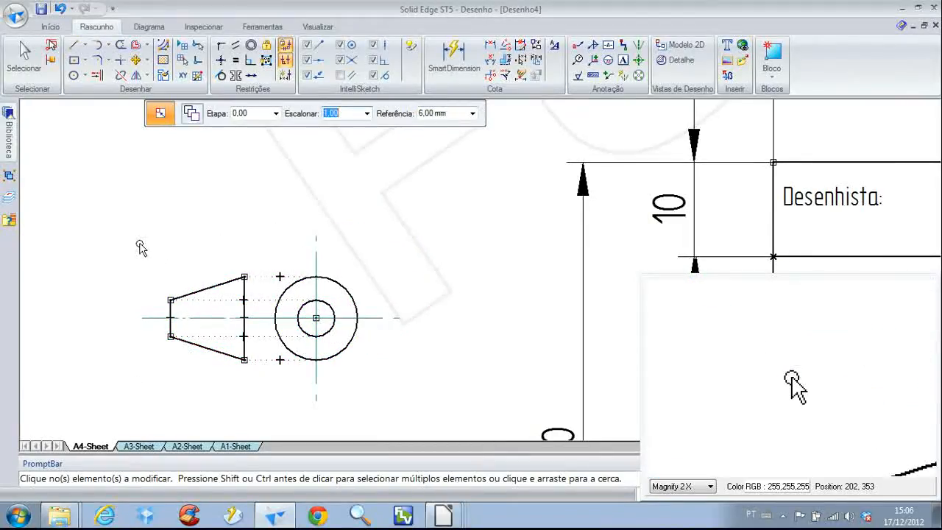
Move the scaled projection symbol into the "Norma:" cell of the title block
{"action": "right_click_drag", "start_coordinate": [140, 247], "coordinate": [111, 218]}
{"action": "left_click_drag", "start_coordinate": [111, 218], "coordinate": [427, 420]}
{"action": "scroll", "coordinate": [426, 412], "scroll_direction": "down", "scroll_amount": 2}
{"action": "mouse_move", "coordinate": [421, 388]}
{"action": "middle_mouse_down"}
{"action": "mouse_move", "coordinate": [262, 210]}
{"action": "mouse_move", "coordinate": [182, 164]}
{"action": "middle_mouse_up"}
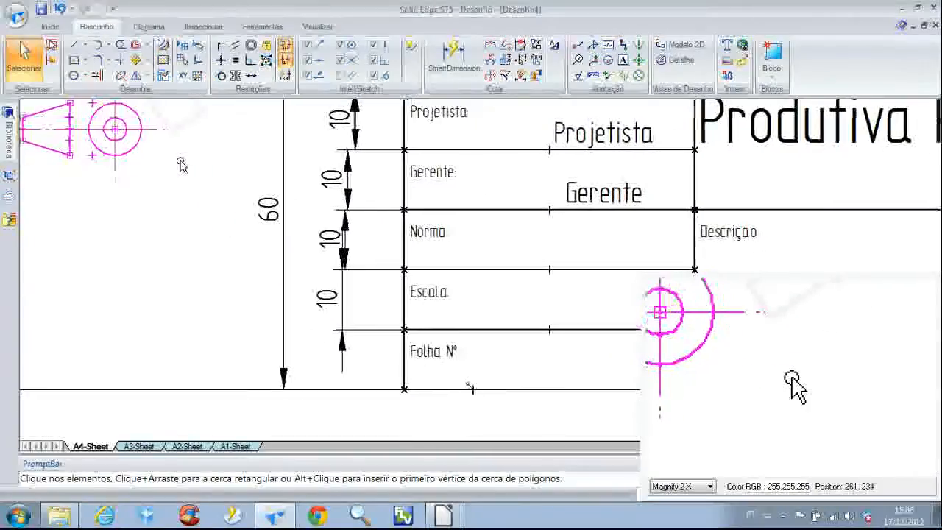
{"action": "mouse_move", "coordinate": [140, 149]}
{"action": "left_mouse_down"}
{"action": "mouse_move", "coordinate": [213, 151]}
{"action": "mouse_move", "coordinate": [537, 248]}
{"action": "mouse_move", "coordinate": [638, 260]}
{"action": "left_mouse_up"}
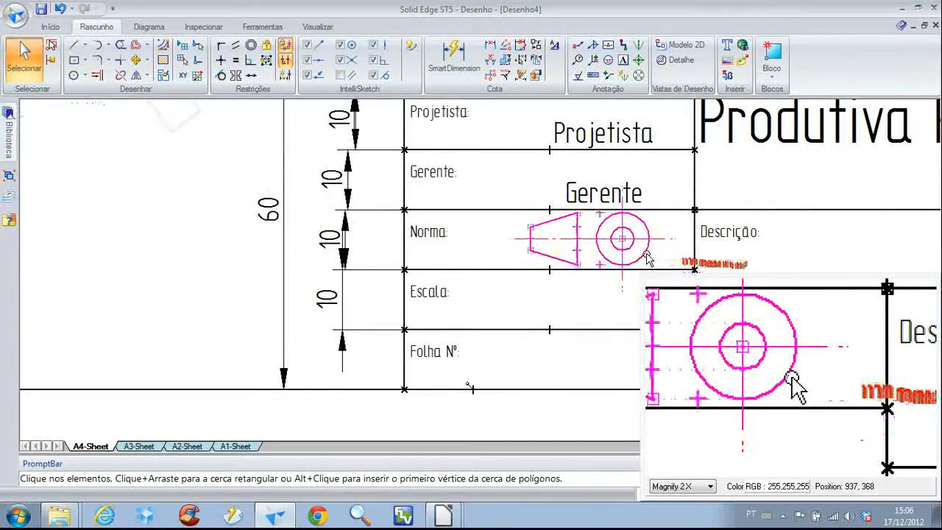
{"action": "middle_click_drag", "start_coordinate": [601, 256], "coordinate": [399, 255]}
{"action": "left_click", "coordinate": [285, 234]}
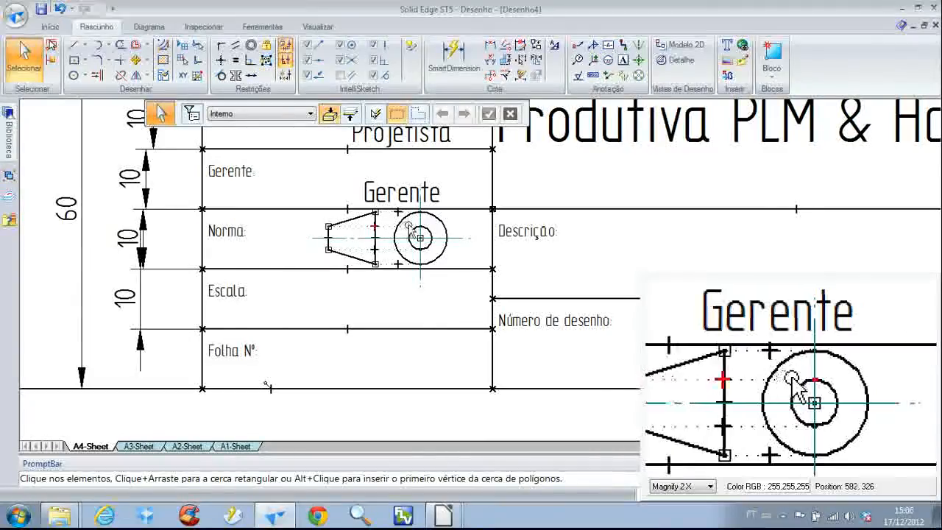
Examine the fit of the projection symbol in the "Norma:" cell and the overall title block layout
{"action": "scroll", "coordinate": [410, 232], "scroll_direction": "up", "scroll_amount": 3}
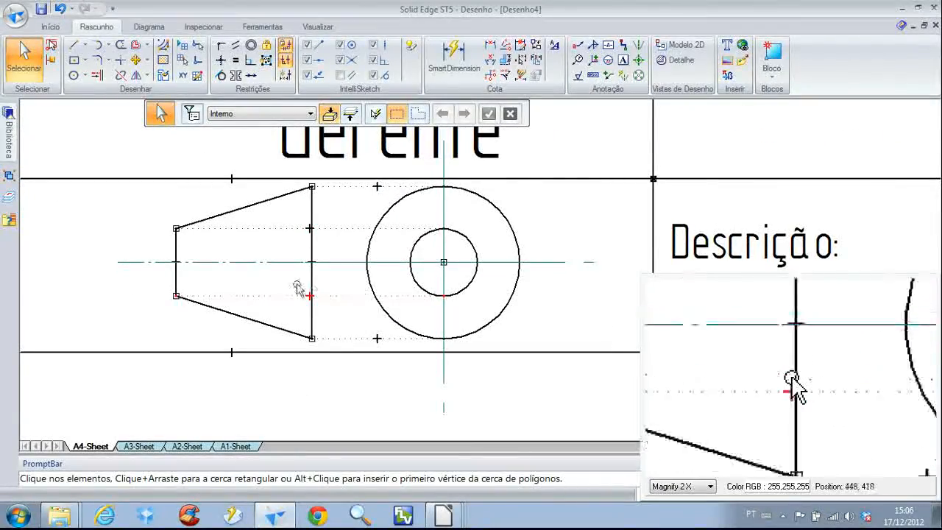
{"action": "left_click", "coordinate": [172, 275]}
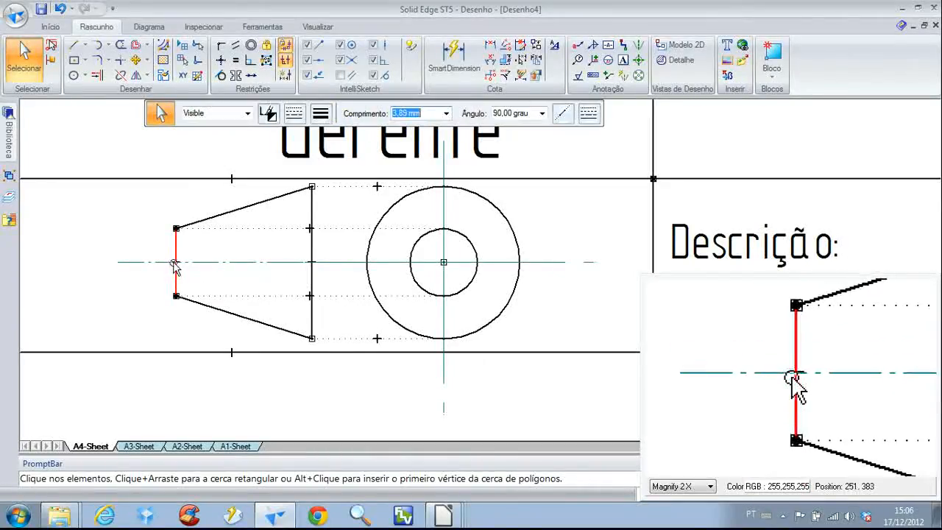
{"action": "key", "text": "Escape"}
{"action": "scroll", "coordinate": [351, 351], "scroll_direction": "down", "scroll_amount": 3}
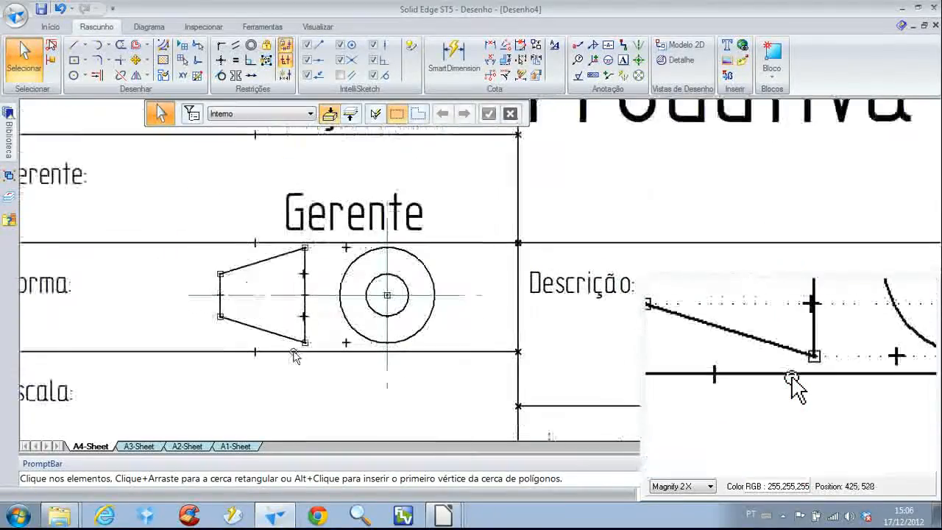
{"action": "scroll", "coordinate": [488, 224], "scroll_direction": "down", "scroll_amount": 1}
{"action": "mouse_move", "coordinate": [487, 214]}
{"action": "middle_mouse_down"}
{"action": "mouse_move", "coordinate": [437, 210]}
{"action": "mouse_move", "coordinate": [369, 288]}
{"action": "middle_mouse_up"}
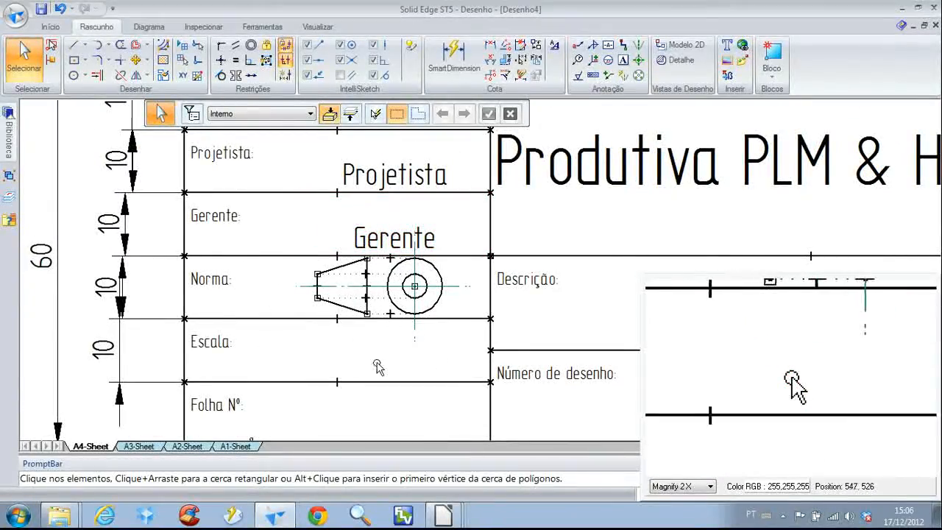
{"action": "scroll", "coordinate": [374, 359], "scroll_direction": "down", "scroll_amount": 2}
{"action": "middle_click_drag", "start_coordinate": [362, 340], "coordinate": [231, 307]}
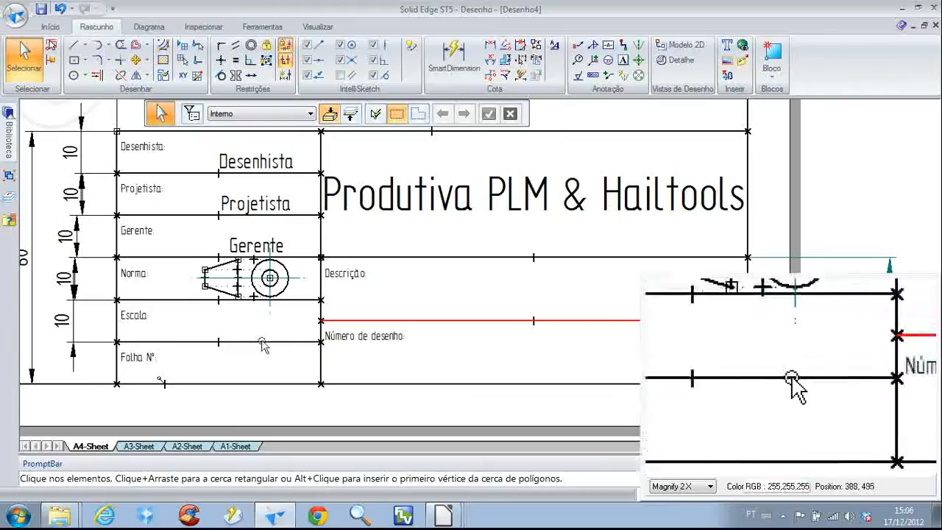
{"action": "scroll", "coordinate": [392, 317], "scroll_direction": "down", "scroll_amount": 2}
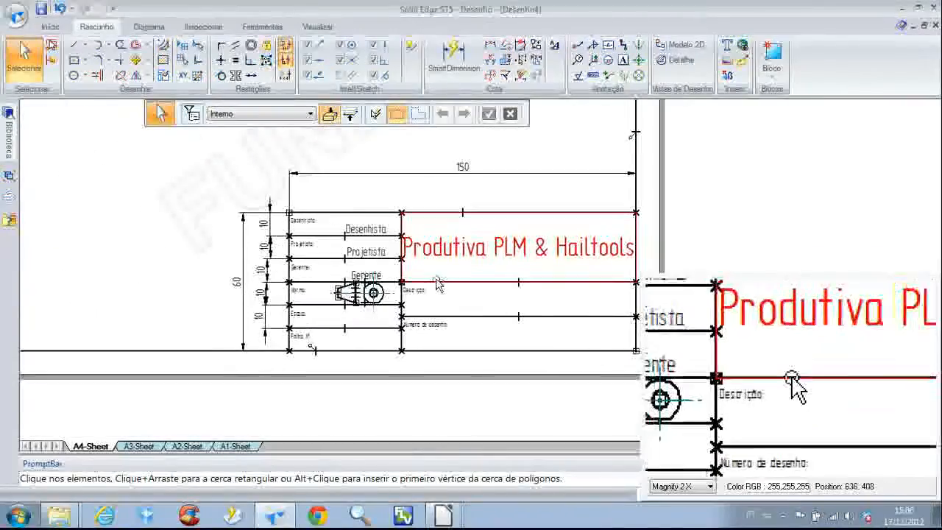
Restrict the selection filter to dimensions and annotations, excluding wireframe, relationship handles, blocks, text and drawing views
{"action": "left_click", "coordinate": [234, 211]}
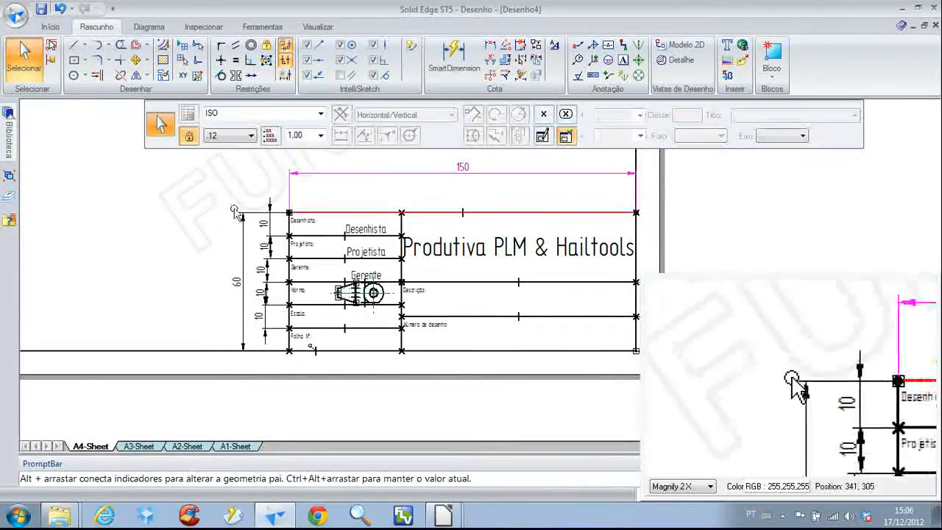
{"action": "left_click", "coordinate": [210, 204]}
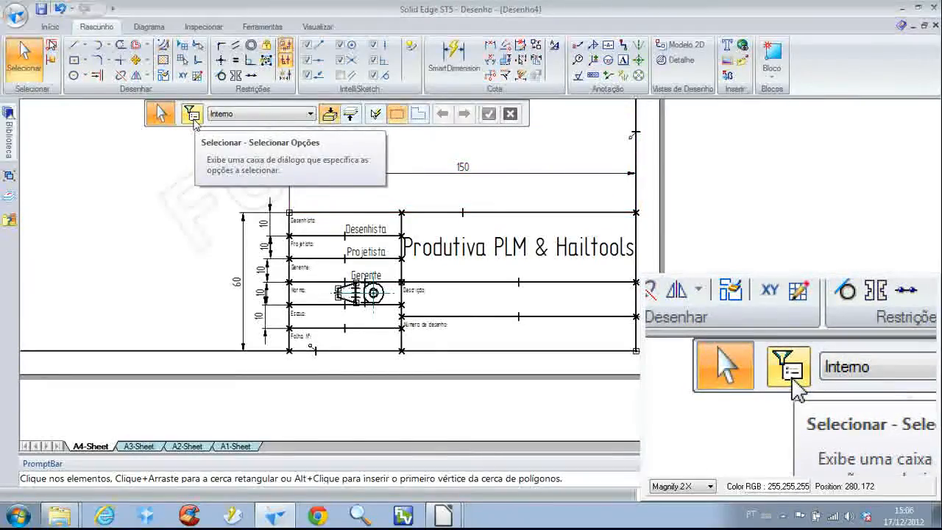
{"action": "left_click", "coordinate": [192, 115]}
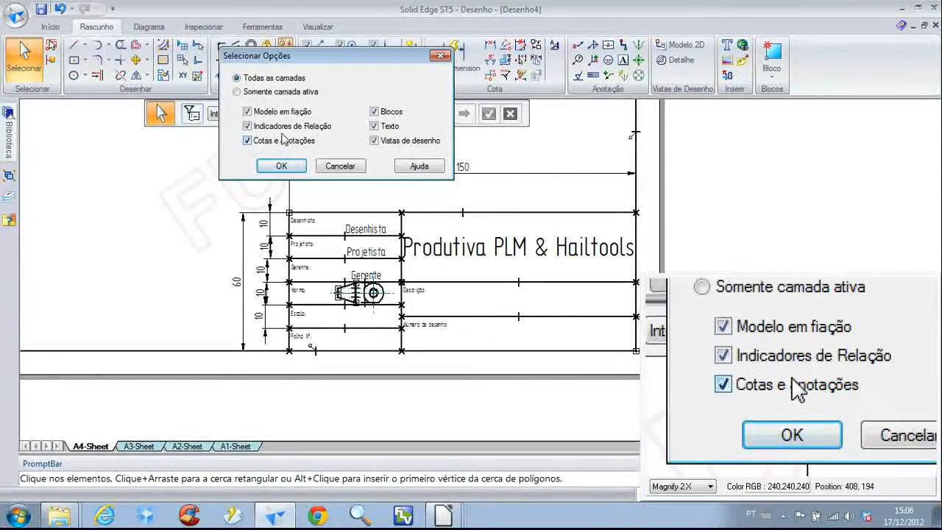
{"action": "left_click", "coordinate": [286, 125]}
{"action": "left_click", "coordinate": [287, 112]}
{"action": "left_click", "coordinate": [396, 113]}
{"action": "left_click", "coordinate": [389, 127]}
{"action": "left_click", "coordinate": [386, 141]}
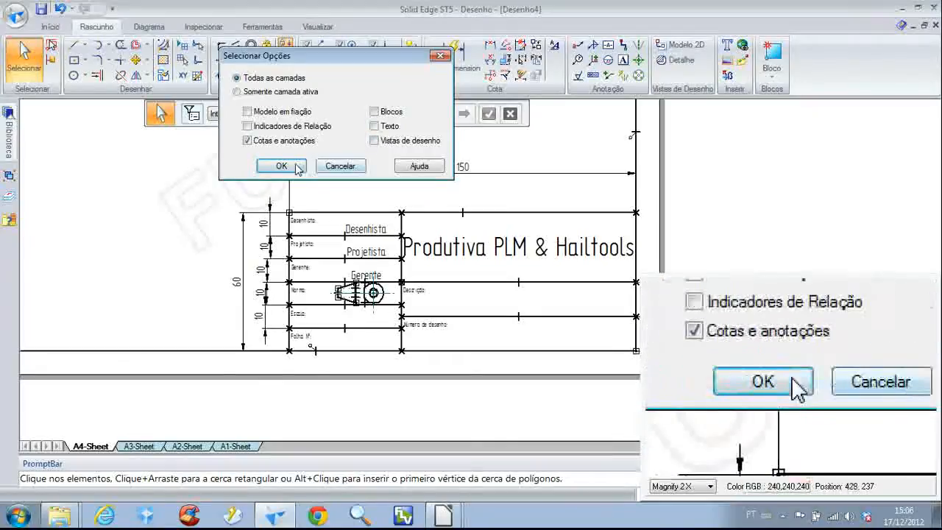
{"action": "left_click", "coordinate": [281, 166]}
Delete all the dimensions around the title block on the A4 background sheet
{"action": "scroll", "coordinate": [200, 202], "scroll_direction": "down", "scroll_amount": 2}
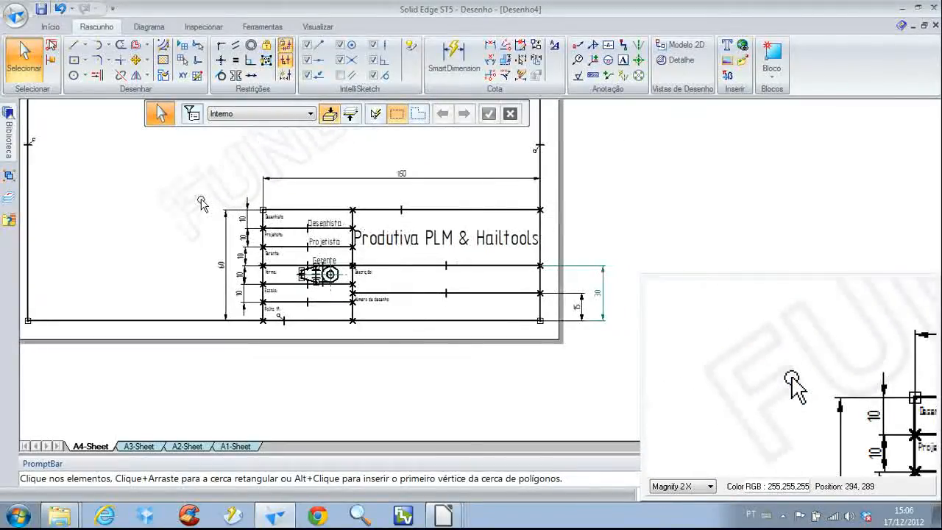
{"action": "left_click_drag", "start_coordinate": [192, 153], "coordinate": [611, 358]}
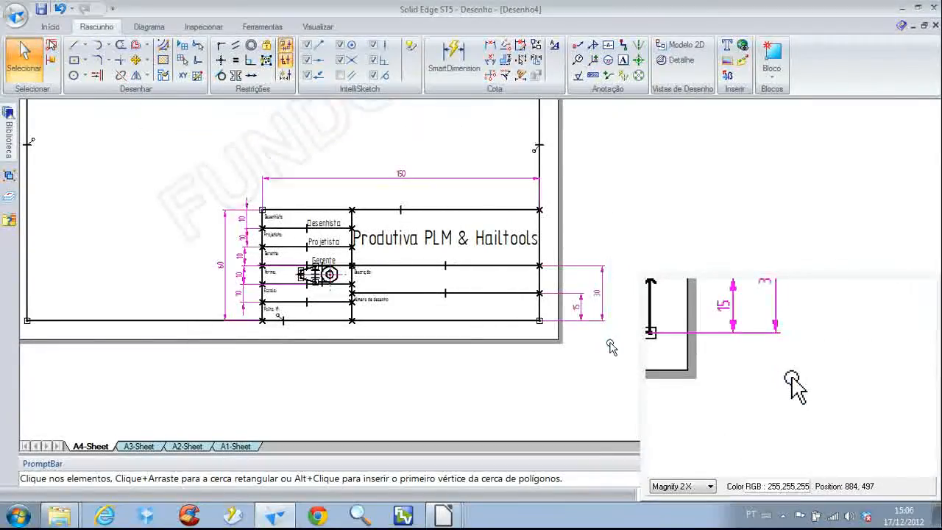
{"action": "key", "text": "Delete"}
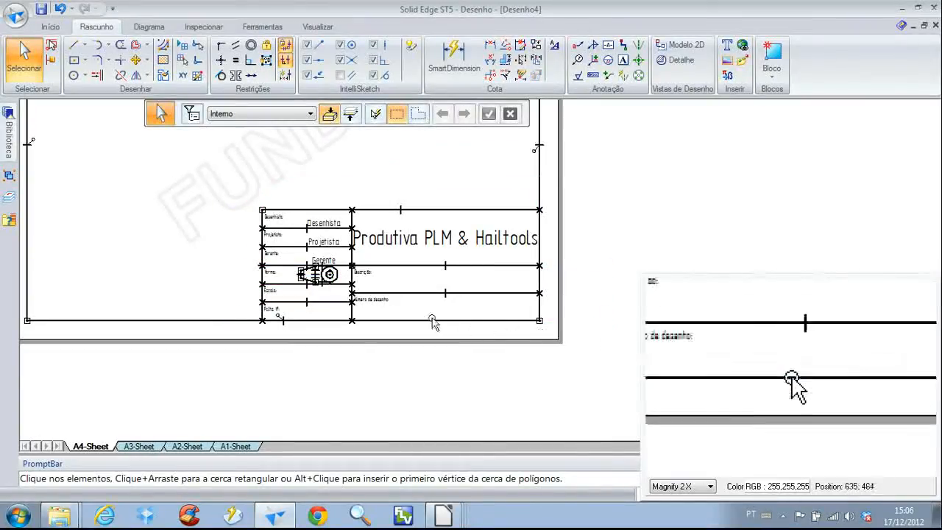
{"action": "scroll", "coordinate": [169, 223], "scroll_direction": "up", "scroll_amount": 1}
{"action": "mouse_move", "coordinate": [172, 217]}
{"action": "middle_mouse_down"}
{"action": "mouse_move", "coordinate": [385, 216]}
{"action": "mouse_move", "coordinate": [181, 232]}
{"action": "middle_mouse_up"}
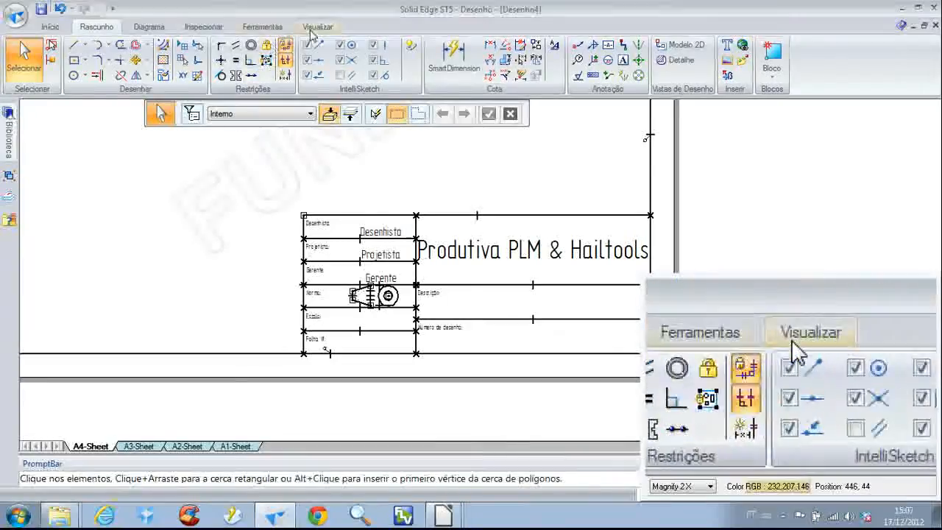
Show the working sheet and set the background of Sheet1 to A4-Sheet in its page setup
{"action": "left_click", "coordinate": [318, 26]}
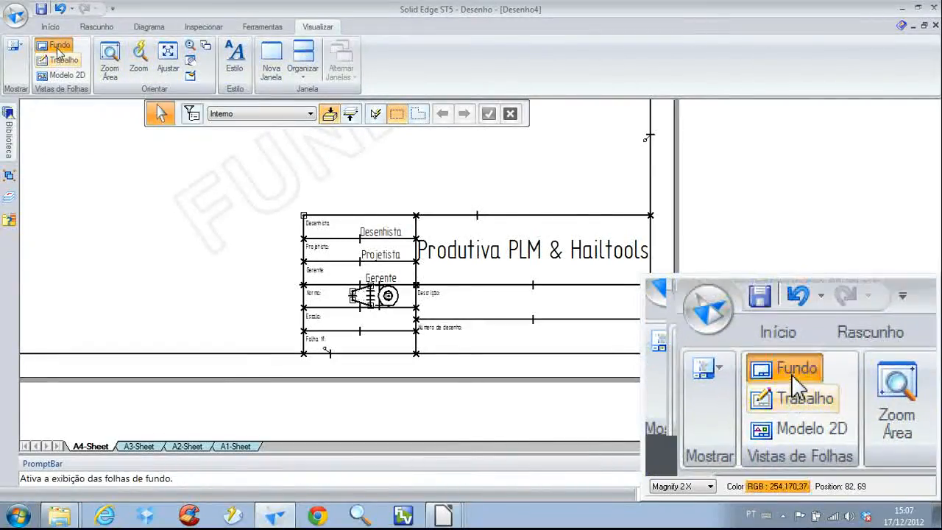
{"action": "left_click", "coordinate": [61, 66]}
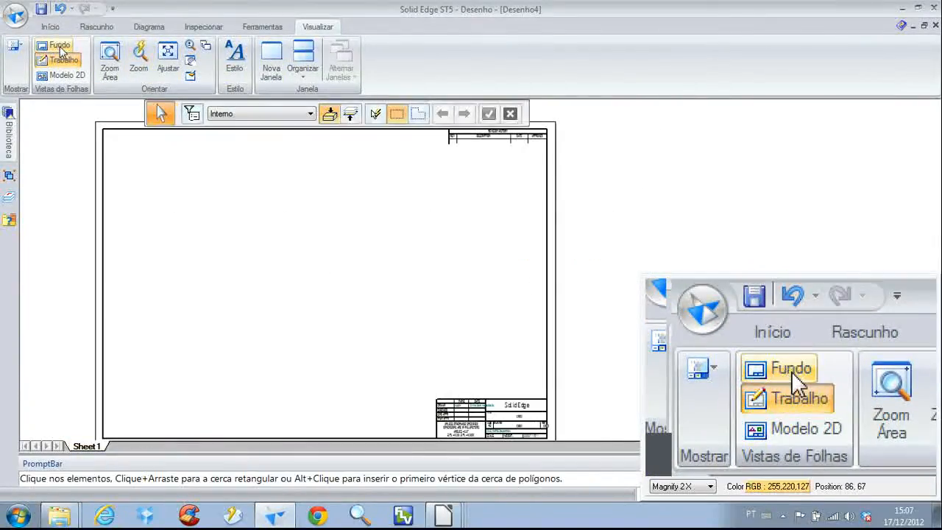
{"action": "middle_click_drag", "start_coordinate": [184, 284], "coordinate": [238, 269]}
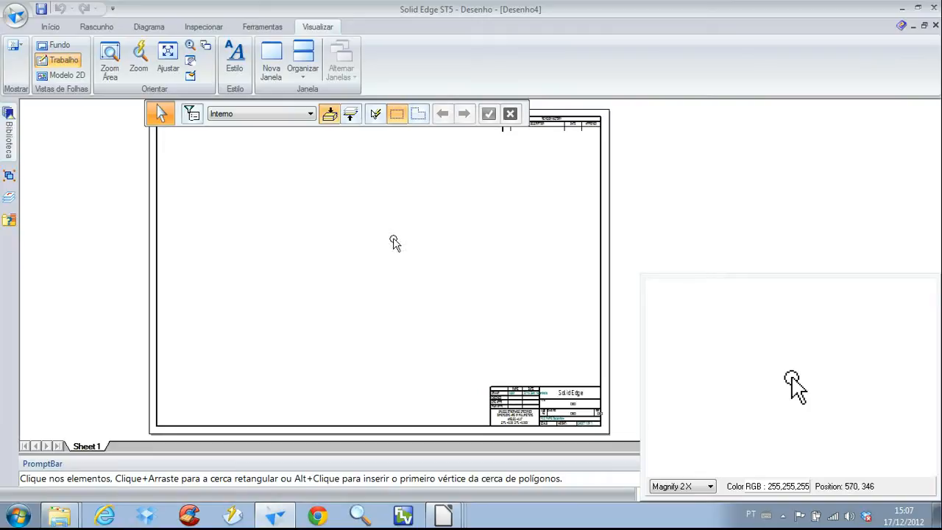
{"action": "right_click", "coordinate": [89, 446]}
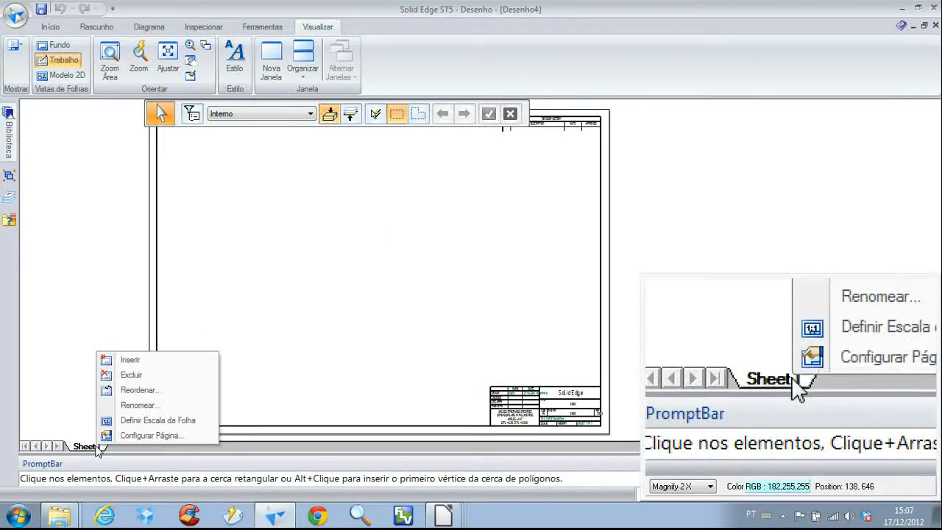
{"action": "left_click", "coordinate": [117, 438]}
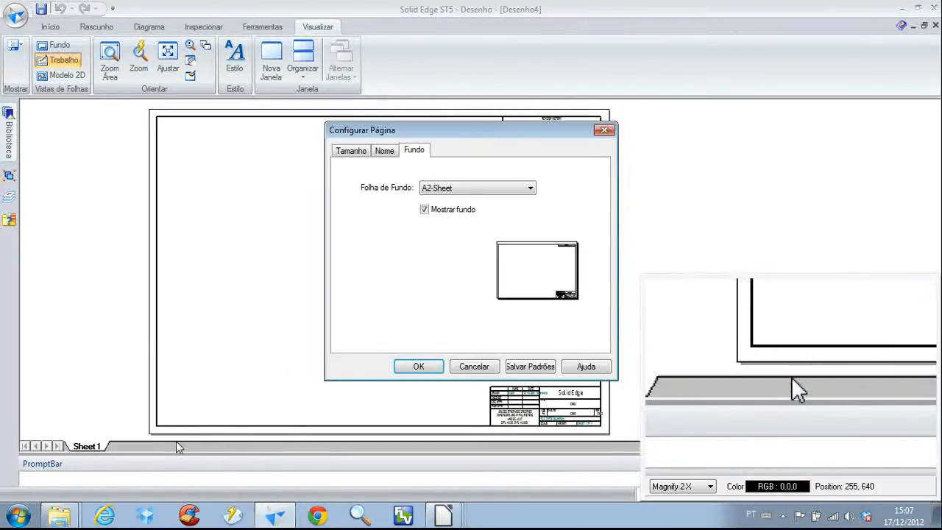
{"action": "left_click", "coordinate": [441, 188]}
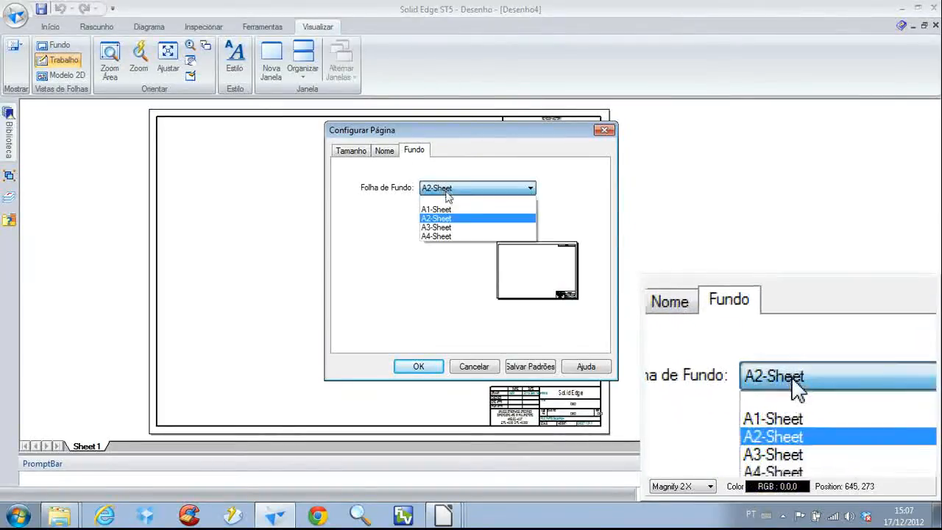
{"action": "left_click", "coordinate": [441, 237]}
{"action": "left_click", "coordinate": [419, 366]}
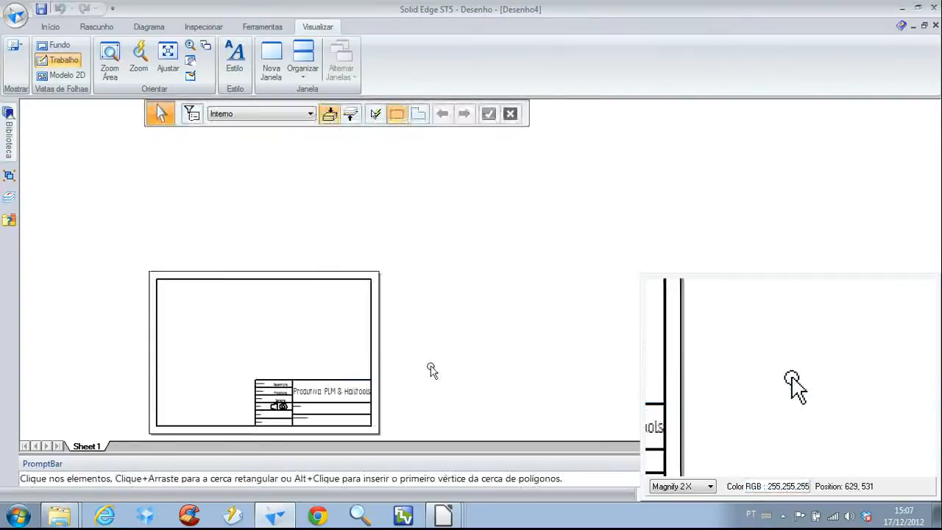
Examine the title block labels, value texts and projection symbol as they appear on the working sheet
{"action": "scroll", "coordinate": [272, 349], "scroll_direction": "up", "scroll_amount": 3}
{"action": "scroll", "coordinate": [315, 284], "scroll_direction": "up", "scroll_amount": 5}
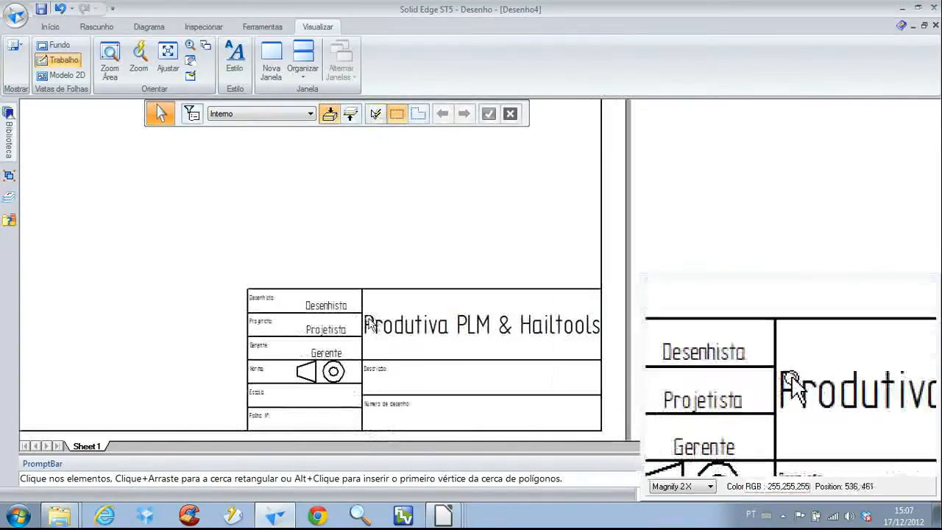
{"action": "scroll", "coordinate": [315, 283], "scroll_direction": "up", "scroll_amount": 4}
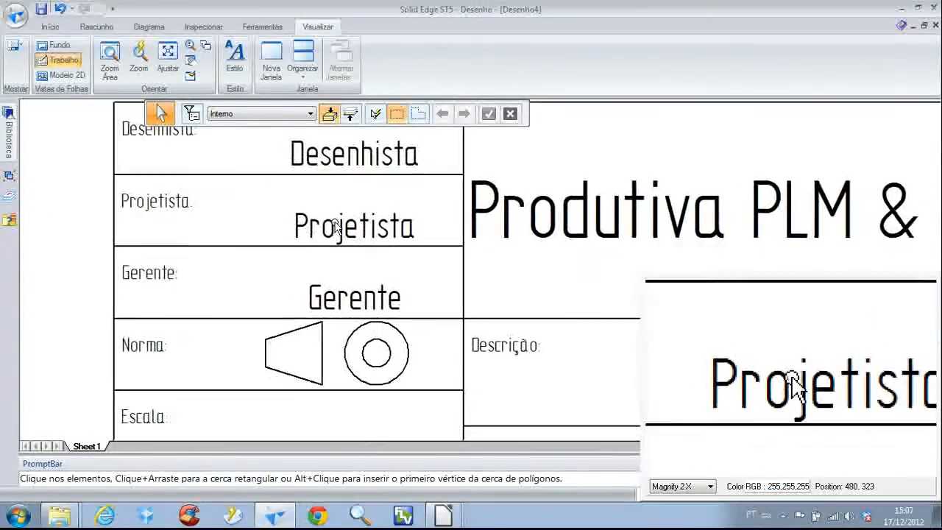
{"action": "scroll", "coordinate": [335, 230], "scroll_direction": "down", "scroll_amount": 2}
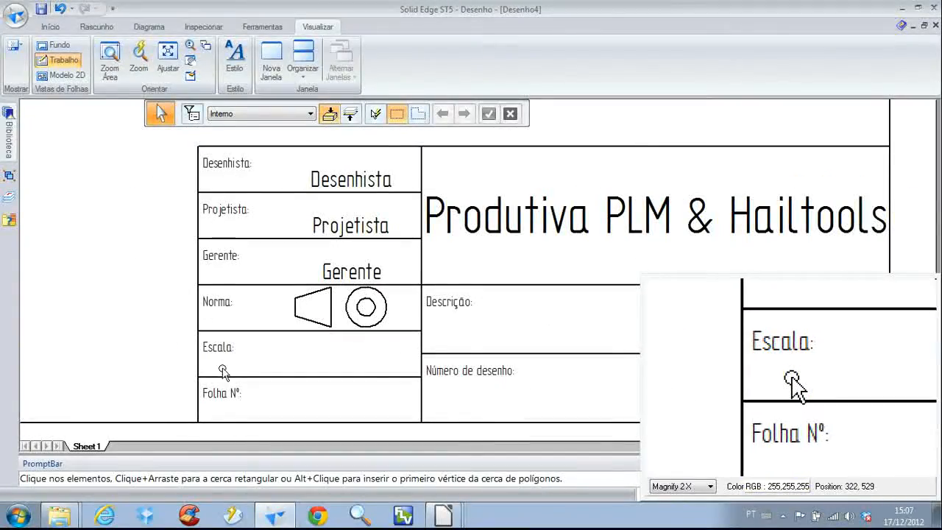
{"action": "middle_click_drag", "start_coordinate": [486, 289], "coordinate": [343, 254]}
{"action": "scroll", "coordinate": [336, 336], "scroll_direction": "down", "scroll_amount": 2}
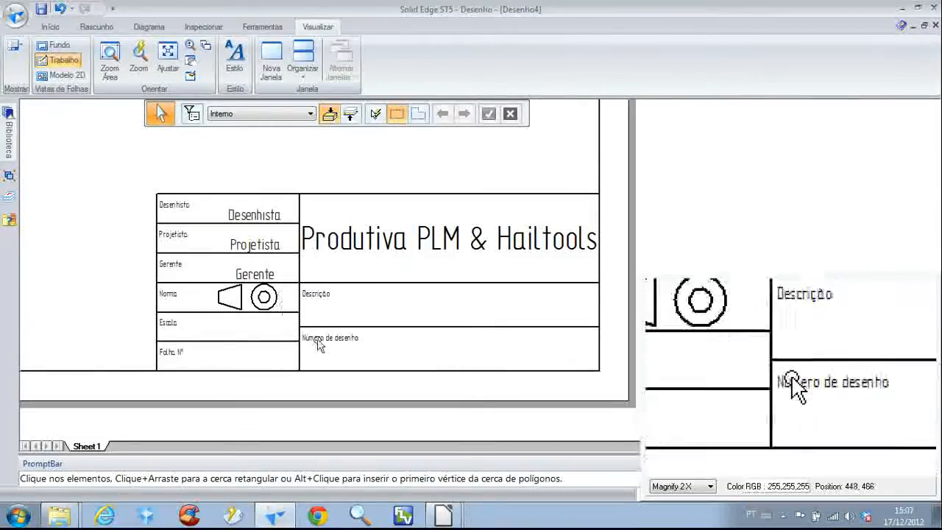
{"action": "scroll", "coordinate": [236, 262], "scroll_direction": "down", "scroll_amount": 2}
{"action": "mouse_move", "coordinate": [184, 199]}
{"action": "middle_mouse_down"}
{"action": "mouse_move", "coordinate": [461, 271]}
{"action": "mouse_move", "coordinate": [277, 257]}
{"action": "middle_mouse_up"}
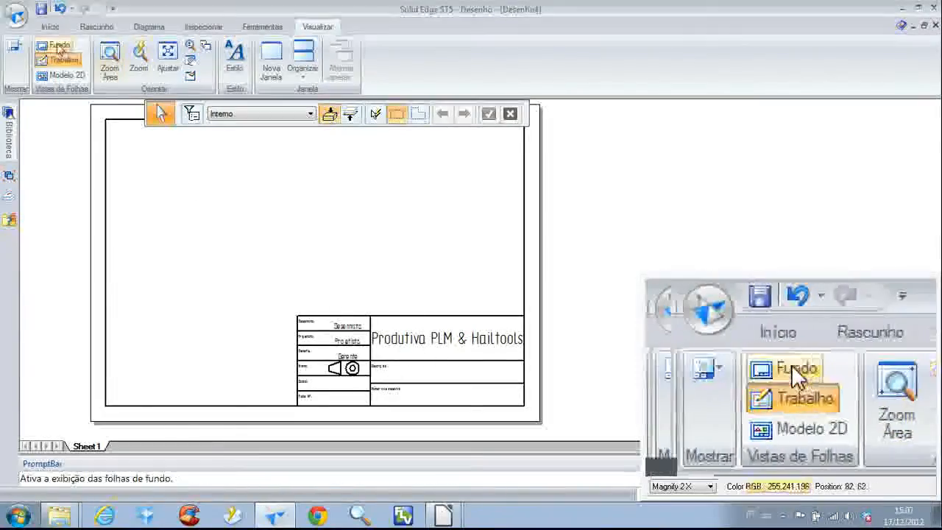
Return to the background sheets and look through the A3, A2 and A1 sheets before going back to A4-Sheet
{"action": "left_click", "coordinate": [57, 45]}
{"action": "left_click", "coordinate": [56, 62]}
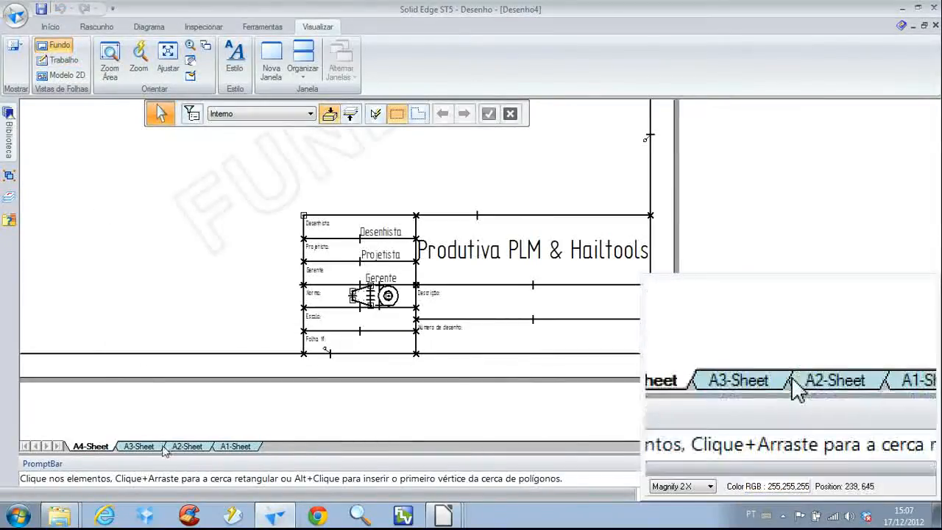
{"action": "left_click", "coordinate": [140, 448]}
{"action": "left_click", "coordinate": [187, 446]}
{"action": "left_click", "coordinate": [235, 447]}
{"action": "left_click", "coordinate": [187, 447]}
{"action": "left_click", "coordinate": [139, 447]}
{"action": "left_click", "coordinate": [101, 447]}
Re-enable wireframe, relationship handles, blocks, text and drawing views in the selection filter
{"action": "middle_click_drag", "start_coordinate": [161, 387], "coordinate": [272, 388]}
{"action": "scroll", "coordinate": [273, 389], "scroll_direction": "down", "scroll_amount": 2}
{"action": "middle_click_drag", "start_coordinate": [288, 297], "coordinate": [194, 268]}
{"action": "left_click_drag", "start_coordinate": [194, 169], "coordinate": [560, 368]}
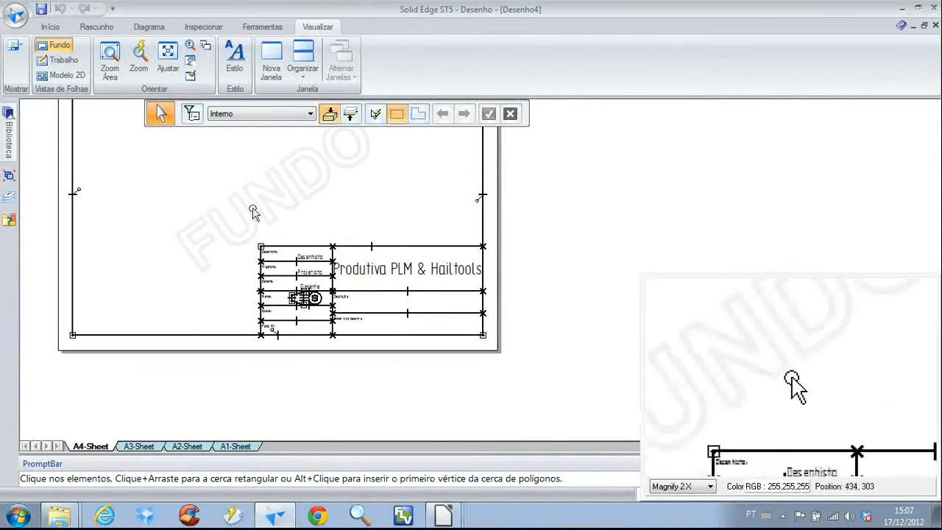
{"action": "left_click", "coordinate": [192, 114]}
{"action": "left_click", "coordinate": [272, 127]}
{"action": "left_click", "coordinate": [248, 111]}
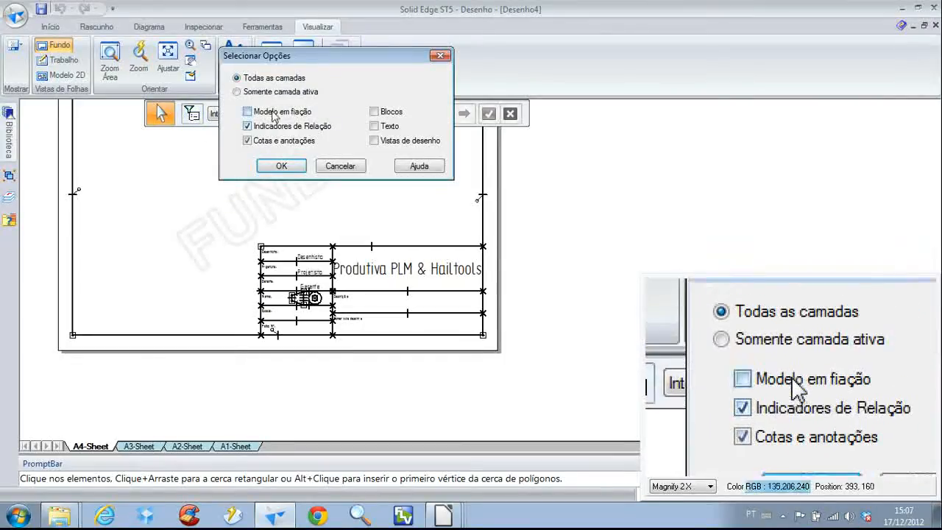
{"action": "left_click", "coordinate": [374, 111]}
{"action": "left_click", "coordinate": [374, 125]}
{"action": "left_click", "coordinate": [374, 140]}
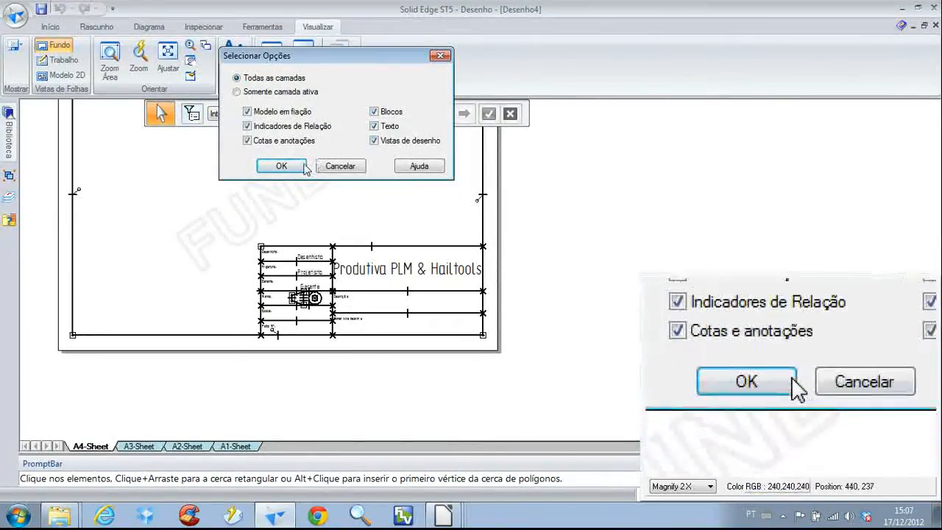
{"action": "left_click", "coordinate": [281, 166]}
Copy the complete A4 title block and delete the existing title block from the A3-Sheet background
{"action": "left_click_drag", "start_coordinate": [223, 201], "coordinate": [527, 377]}
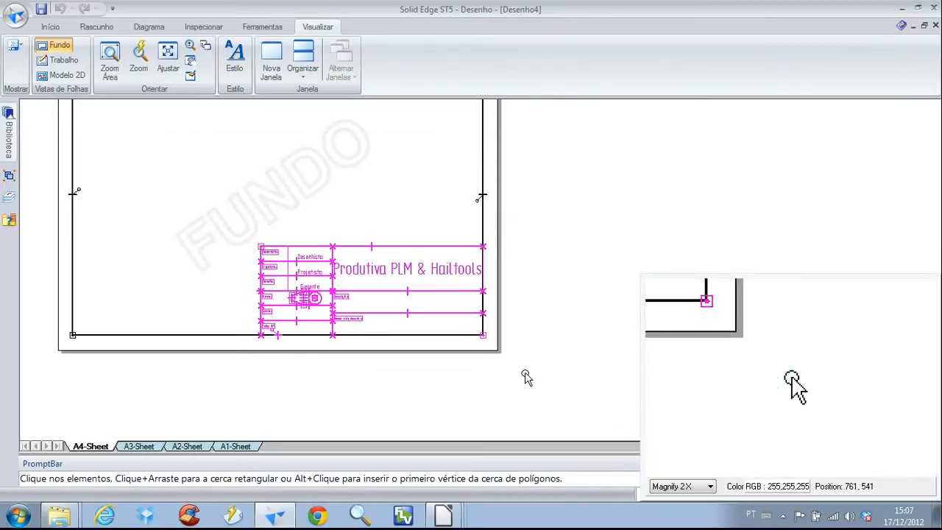
{"action": "key", "text": "ctrl+c"}
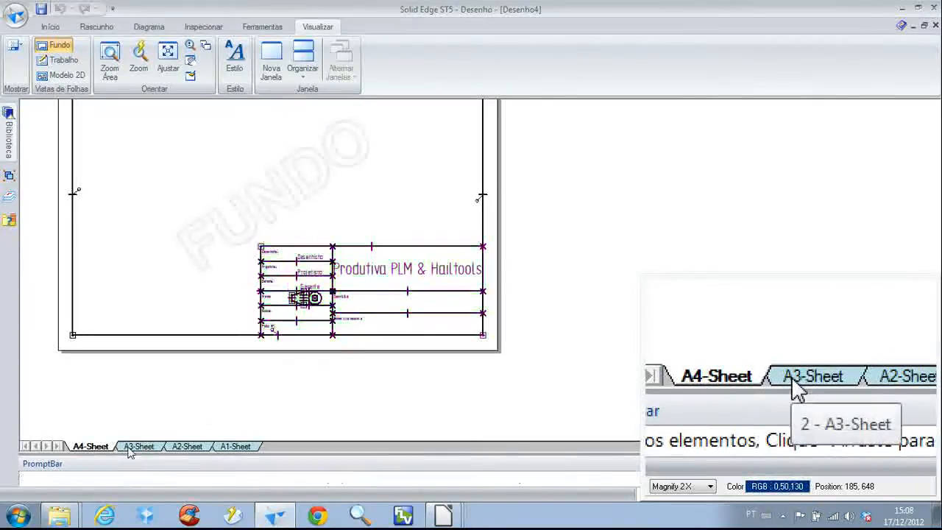
{"action": "left_click", "coordinate": [139, 446]}
{"action": "scroll", "coordinate": [312, 277], "scroll_direction": "up", "scroll_amount": 2}
{"action": "left_click_drag", "start_coordinate": [315, 277], "coordinate": [579, 410]}
{"action": "key", "text": "Delete"}
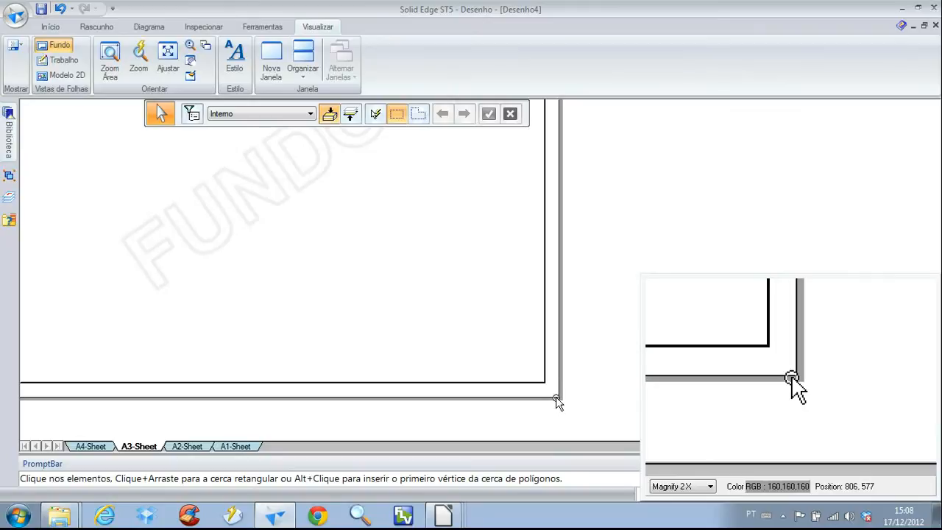
Paste the copied title block into the lower-right corner of the A3-Sheet border
{"action": "key", "text": "ctrl+z"}
{"action": "left_click_drag", "start_coordinate": [334, 301], "coordinate": [508, 298]}
{"action": "left_click", "coordinate": [462, 266]}
{"action": "scroll", "coordinate": [427, 329], "scroll_direction": "up", "scroll_amount": 4}
{"action": "scroll", "coordinate": [279, 292], "scroll_direction": "down", "scroll_amount": 3}
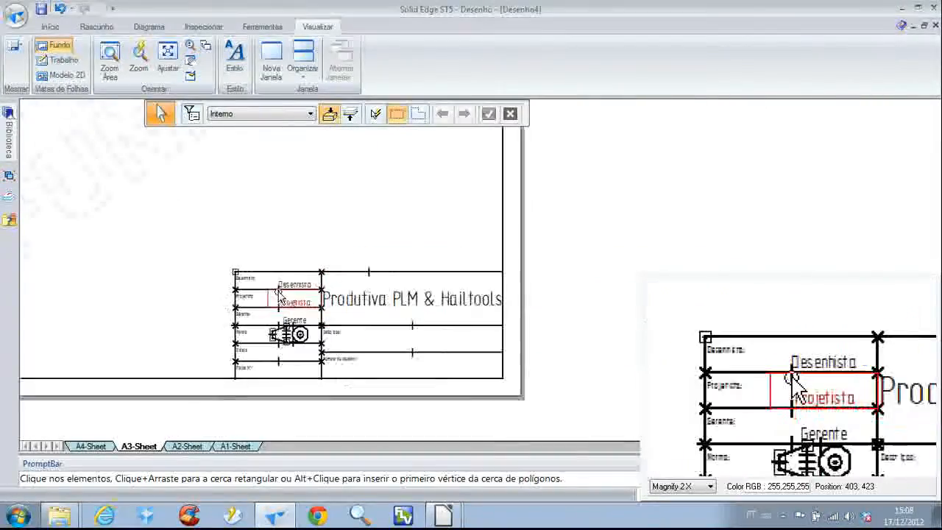
{"action": "scroll", "coordinate": [272, 287], "scroll_direction": "down", "scroll_amount": 2}
Review the A2, A1 and A3 background sheets, then inspect the title block on A4-Sheet
{"action": "left_click", "coordinate": [193, 446]}
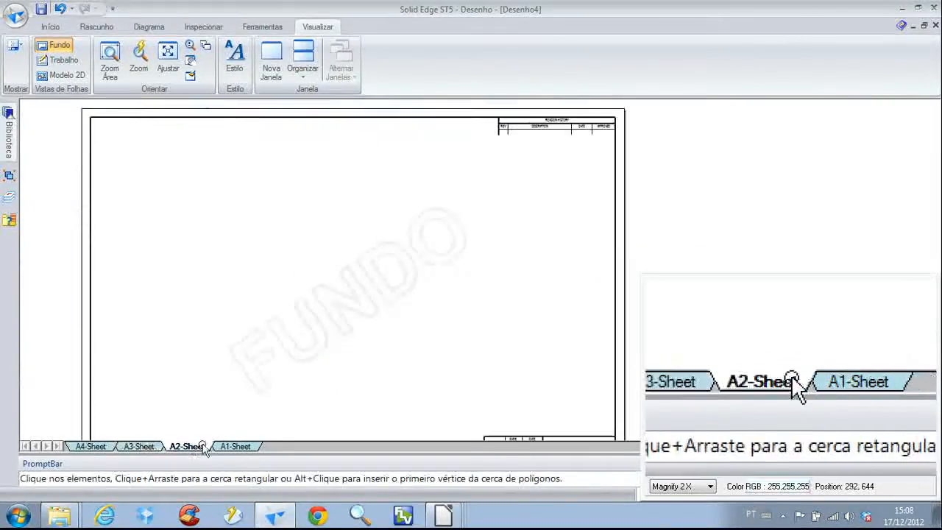
{"action": "left_click", "coordinate": [235, 446]}
{"action": "left_click", "coordinate": [188, 446]}
{"action": "left_click", "coordinate": [138, 446]}
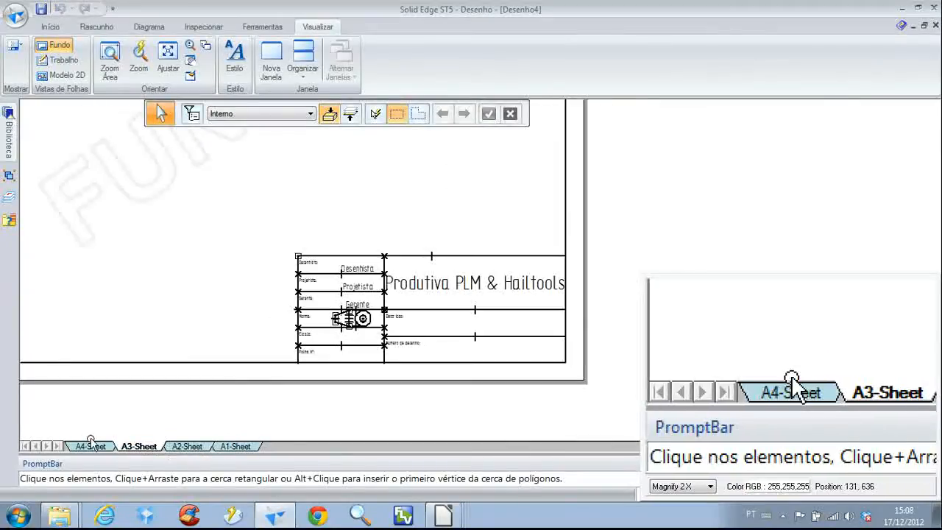
{"action": "left_click", "coordinate": [91, 446]}
{"action": "scroll", "coordinate": [368, 221], "scroll_direction": "up", "scroll_amount": 4}
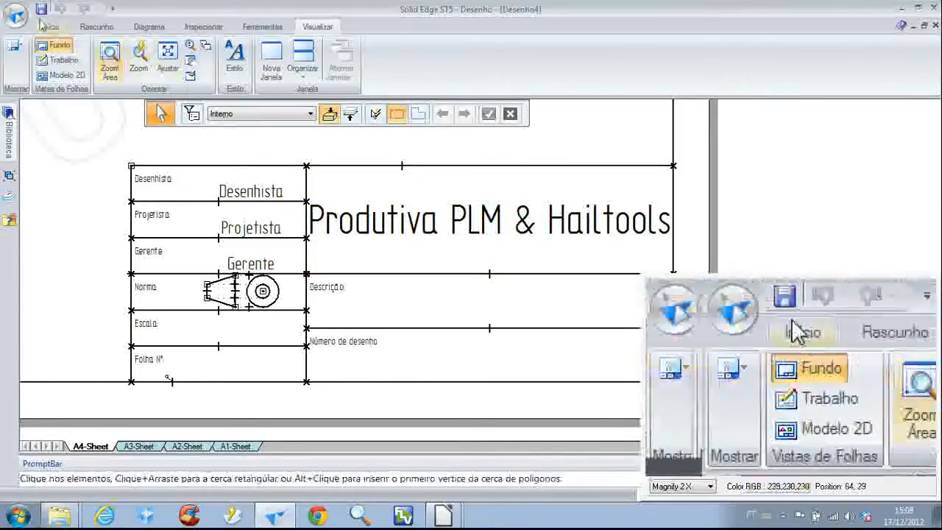
Return to the working sheet view and save the draft as padrao_Produtiva in C:\Siemens\Solid_Edge_ST5\Template
{"action": "left_click", "coordinate": [60, 59]}
{"action": "left_click", "coordinate": [58, 48]}
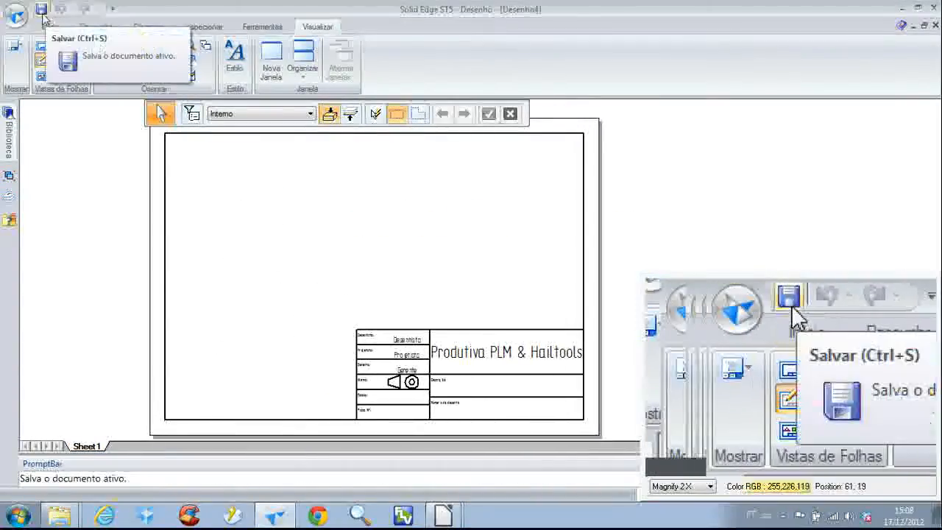
{"action": "left_click", "coordinate": [41, 10]}
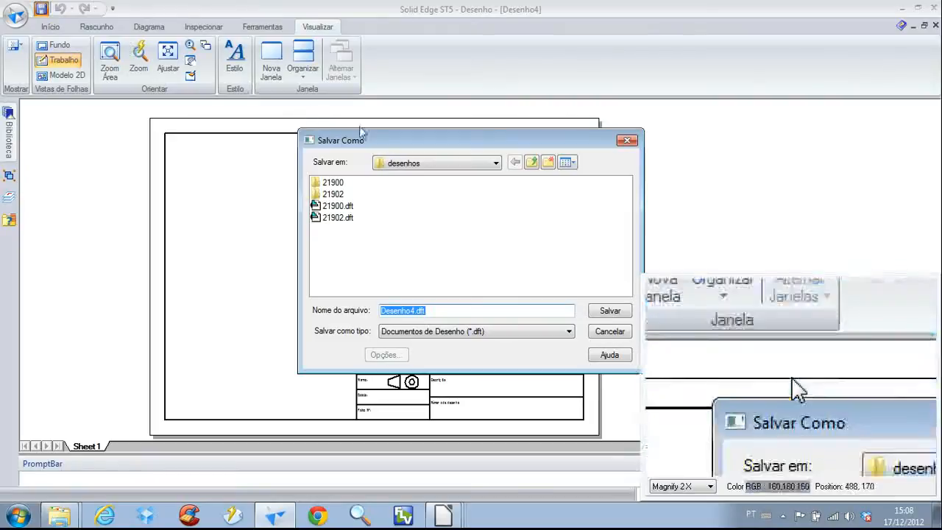
{"action": "left_click", "coordinate": [442, 162]}
{"action": "left_click", "coordinate": [433, 222]}
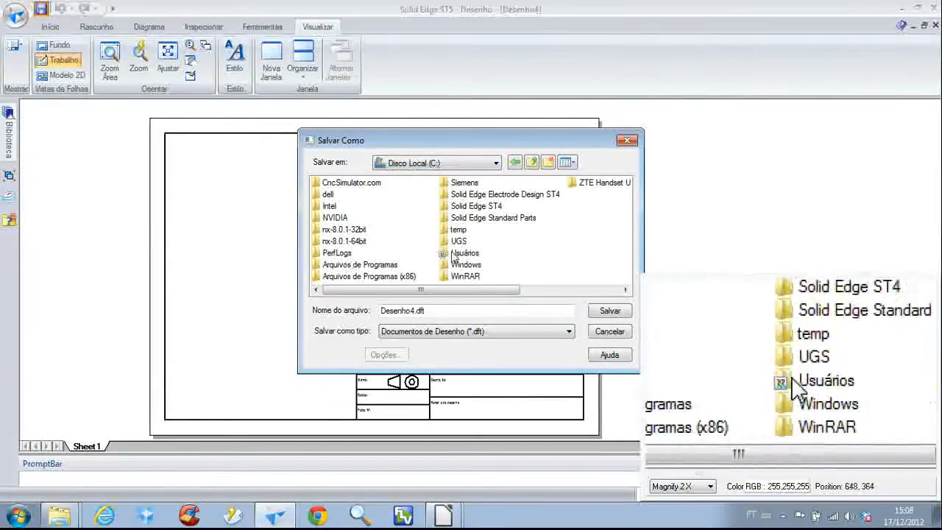
{"action": "double_click", "coordinate": [458, 241]}
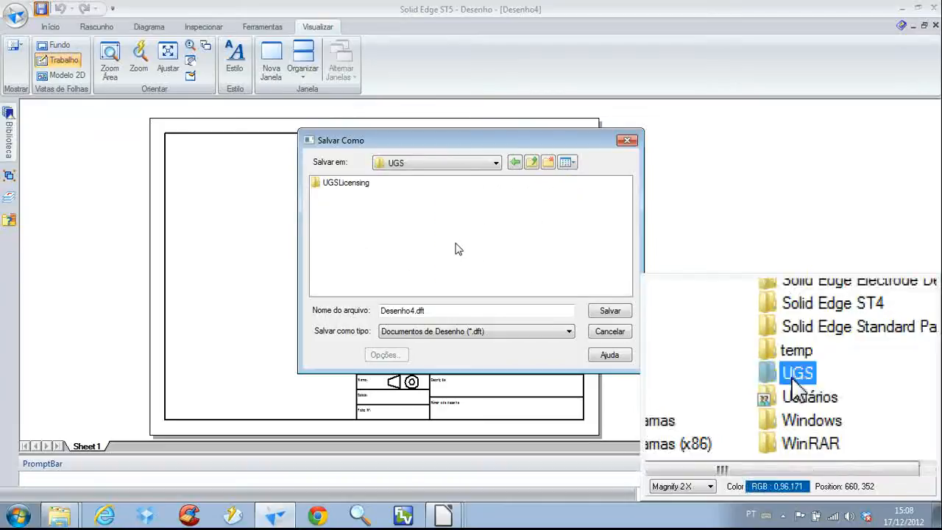
{"action": "left_click", "coordinate": [530, 162]}
{"action": "double_click", "coordinate": [465, 182]}
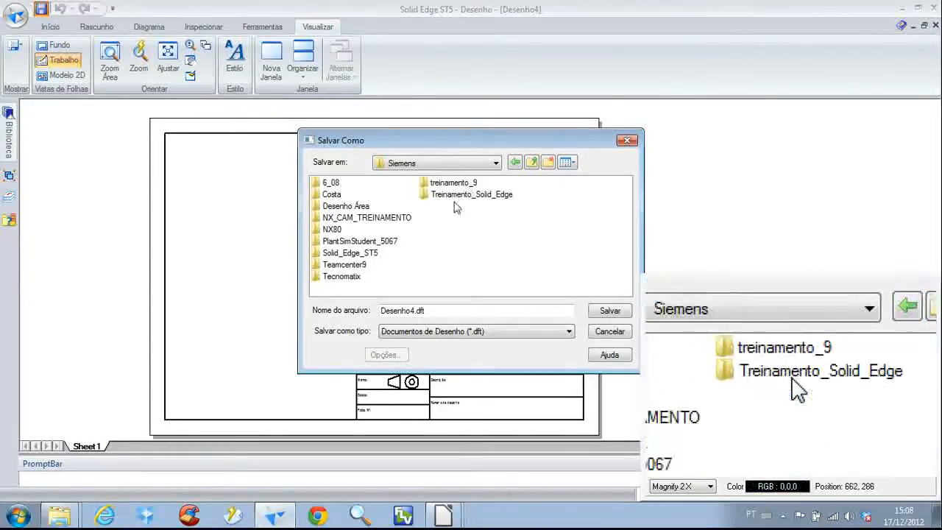
{"action": "double_click", "coordinate": [364, 255]}
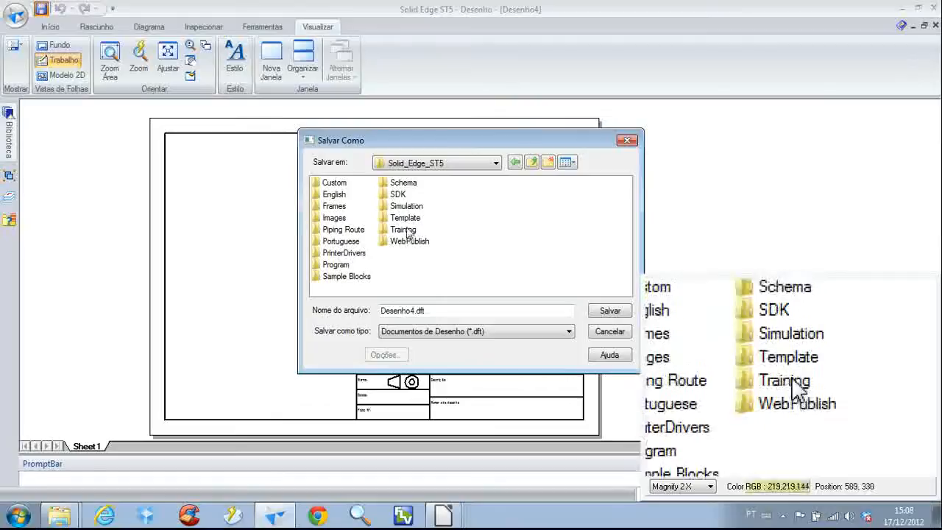
{"action": "double_click", "coordinate": [406, 218]}
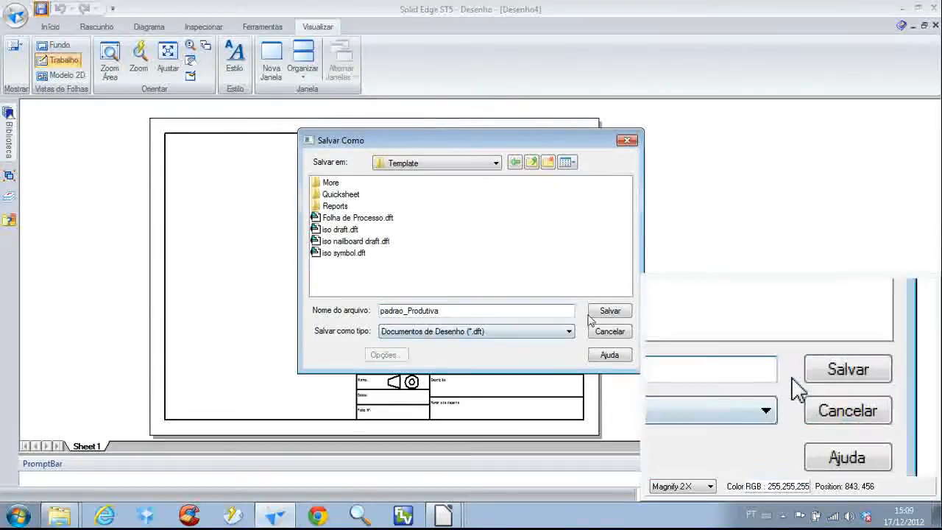
{"action": "left_click", "coordinate": [608, 311]}
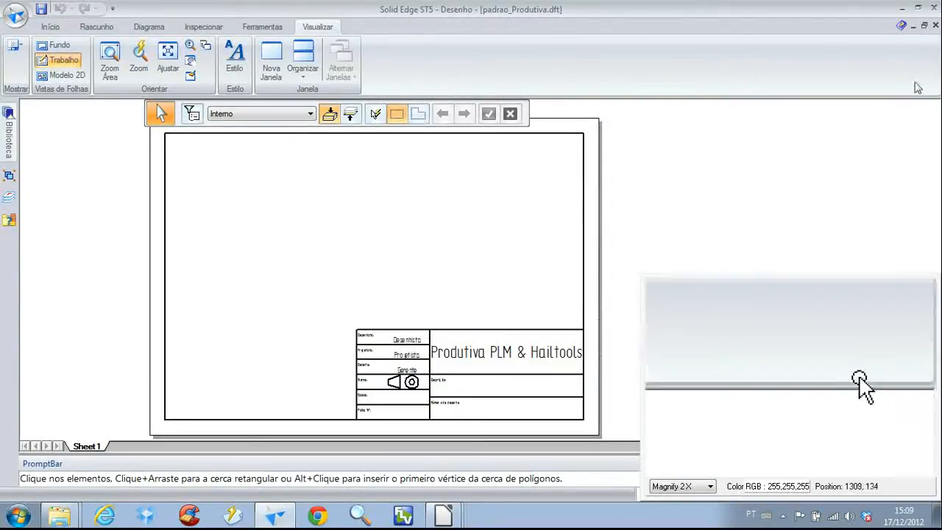
Close the draft and choose padrao_Produtiva.dft as the template for a new entry in the file creation options
{"action": "left_click", "coordinate": [936, 25]}
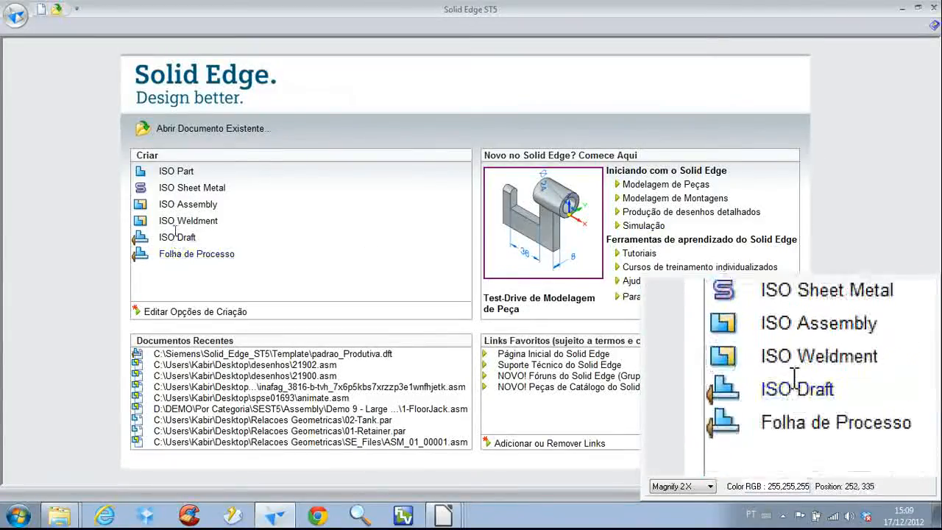
{"action": "left_click", "coordinate": [198, 317]}
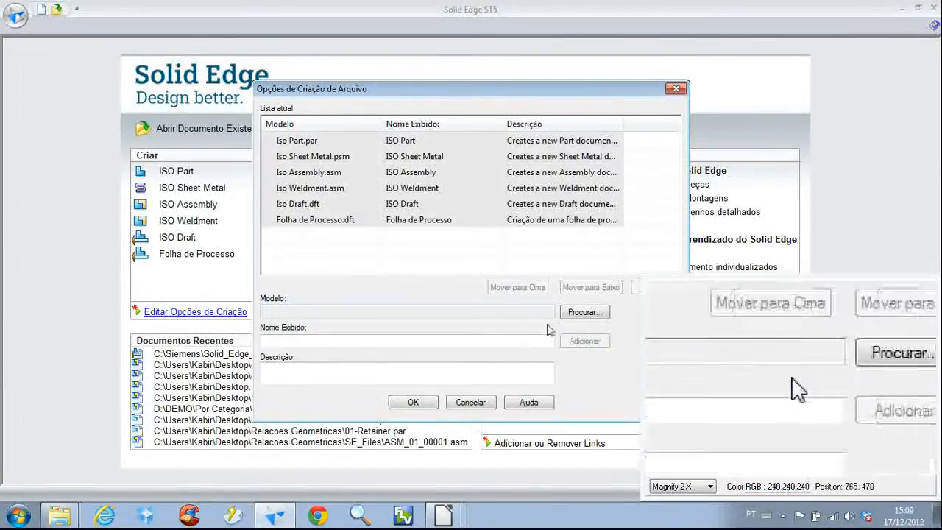
{"action": "left_click", "coordinate": [584, 313]}
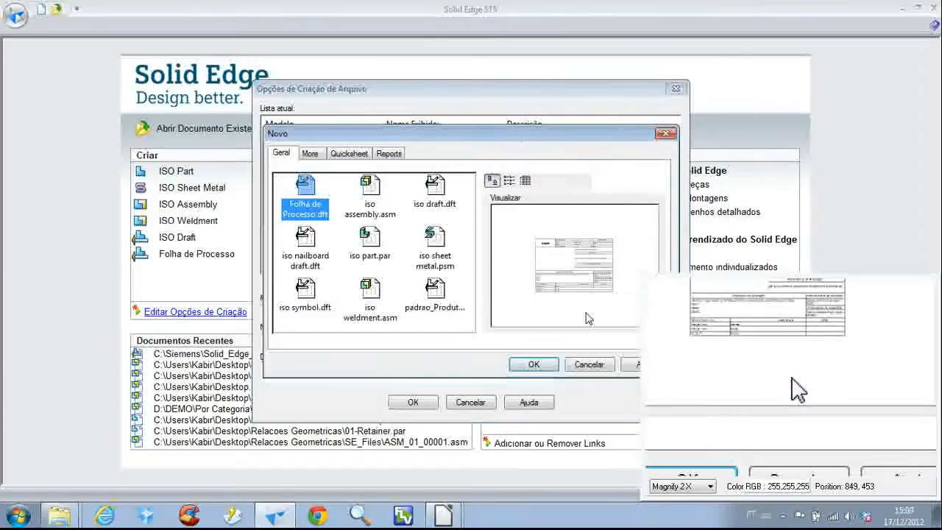
{"action": "left_click", "coordinate": [439, 305]}
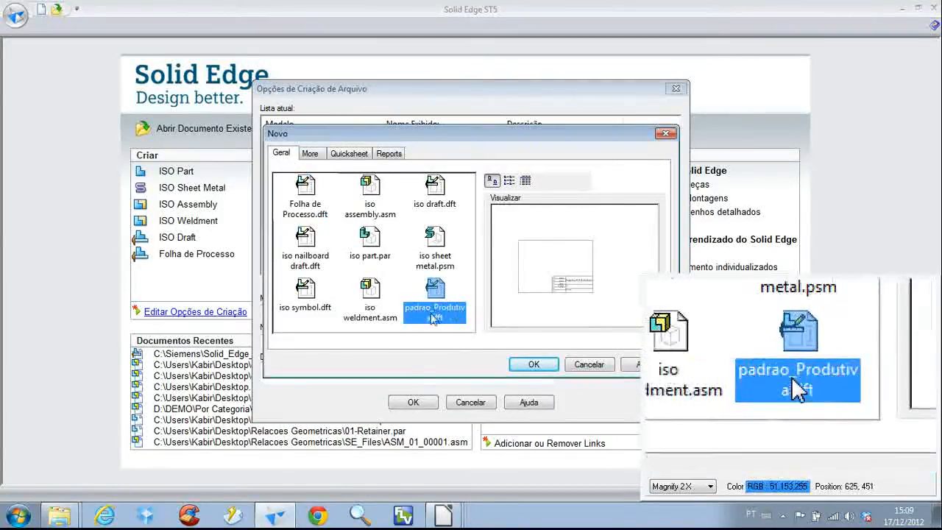
{"action": "left_click", "coordinate": [533, 364]}
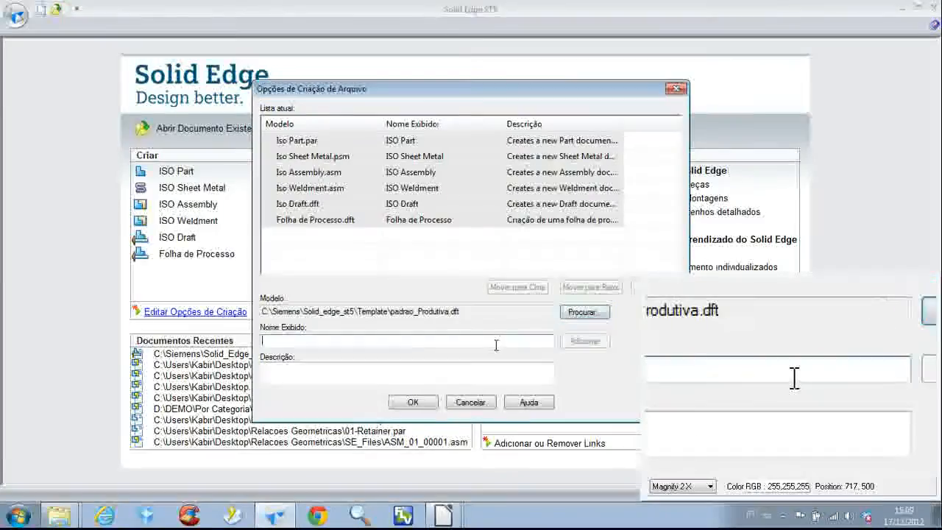
Name the new template entry Padrão Produtiva and add it to the list of creation options
{"action": "left_click", "coordinate": [321, 340]}
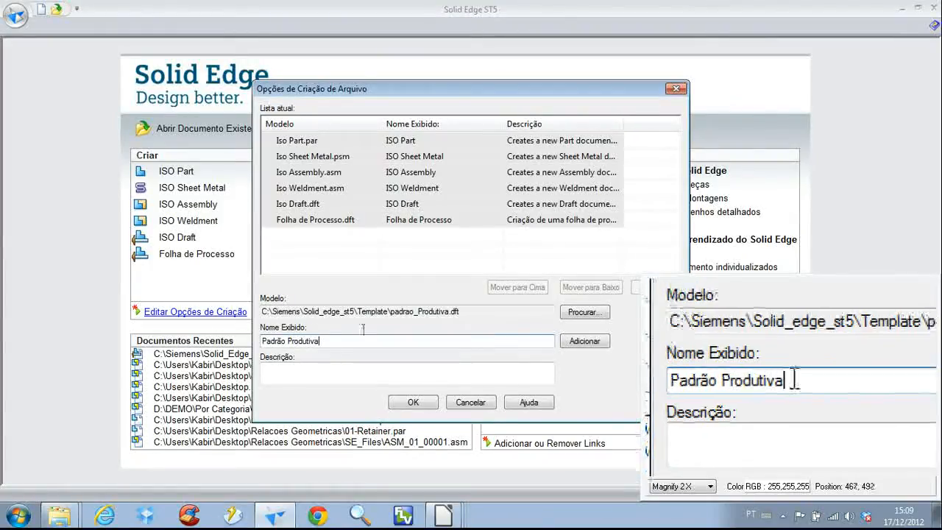
{"action": "left_click", "coordinate": [384, 369]}
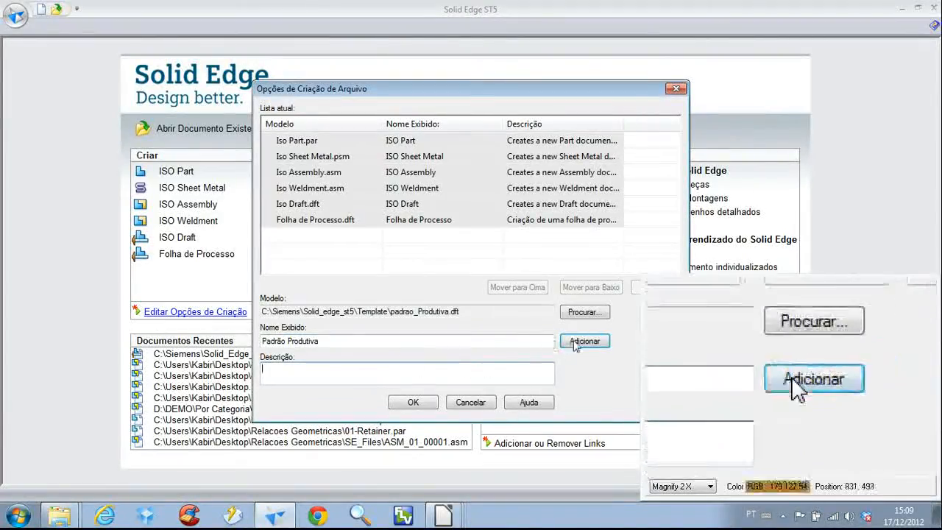
{"action": "left_click", "coordinate": [585, 342]}
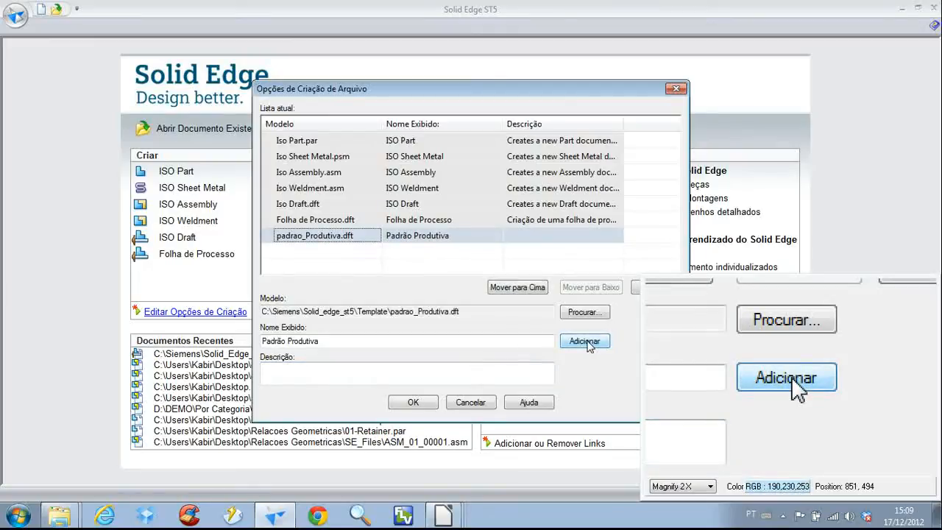
{"action": "left_click", "coordinate": [415, 403]}
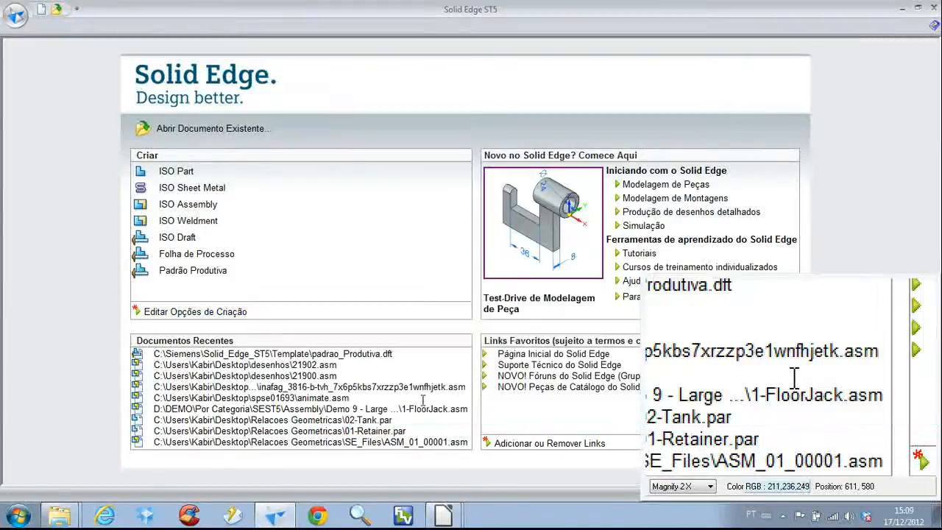
Create a test draft from the Padrão Produtiva template, inspect its title block, and close the draft
{"action": "left_click", "coordinate": [191, 272]}
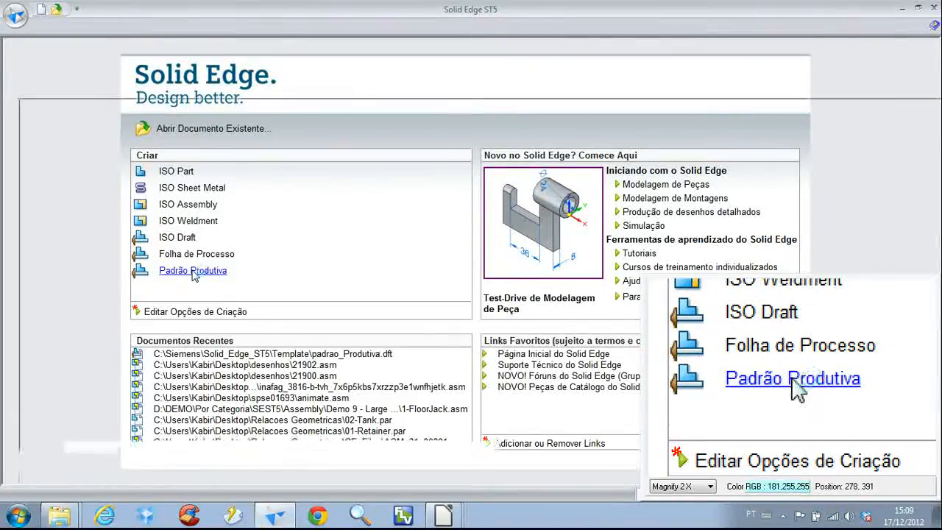
{"action": "middle_click_drag", "start_coordinate": [550, 331], "coordinate": [327, 226]}
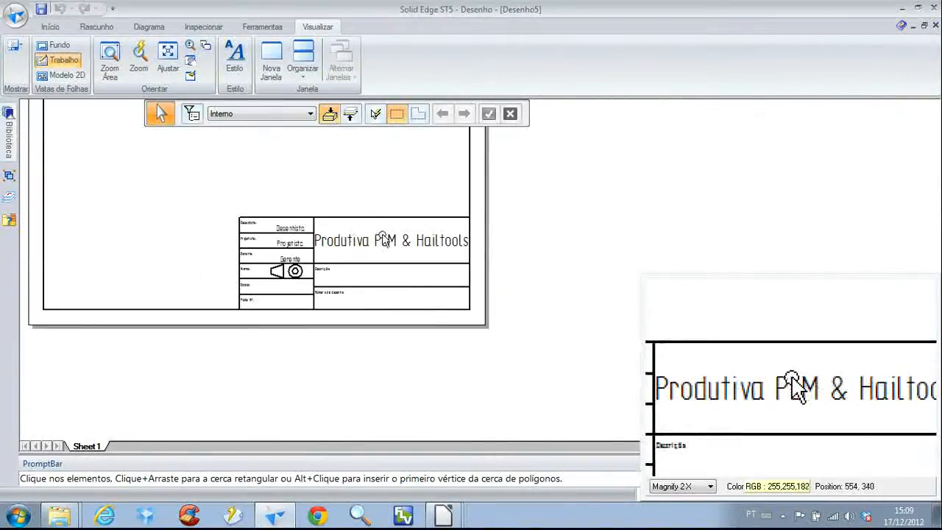
{"action": "scroll", "coordinate": [291, 229], "scroll_direction": "up", "scroll_amount": 2}
{"action": "scroll", "coordinate": [291, 231], "scroll_direction": "down", "scroll_amount": 3}
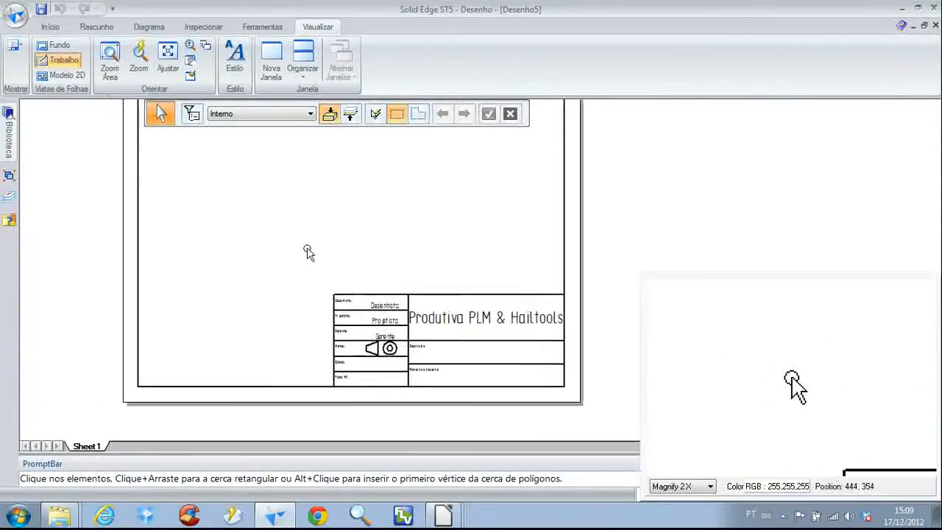
{"action": "left_click", "coordinate": [925, 25]}
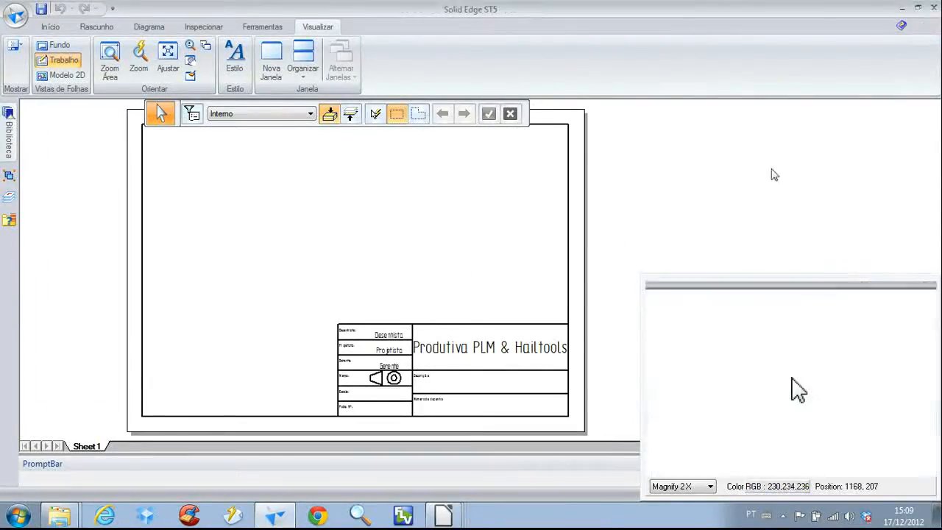